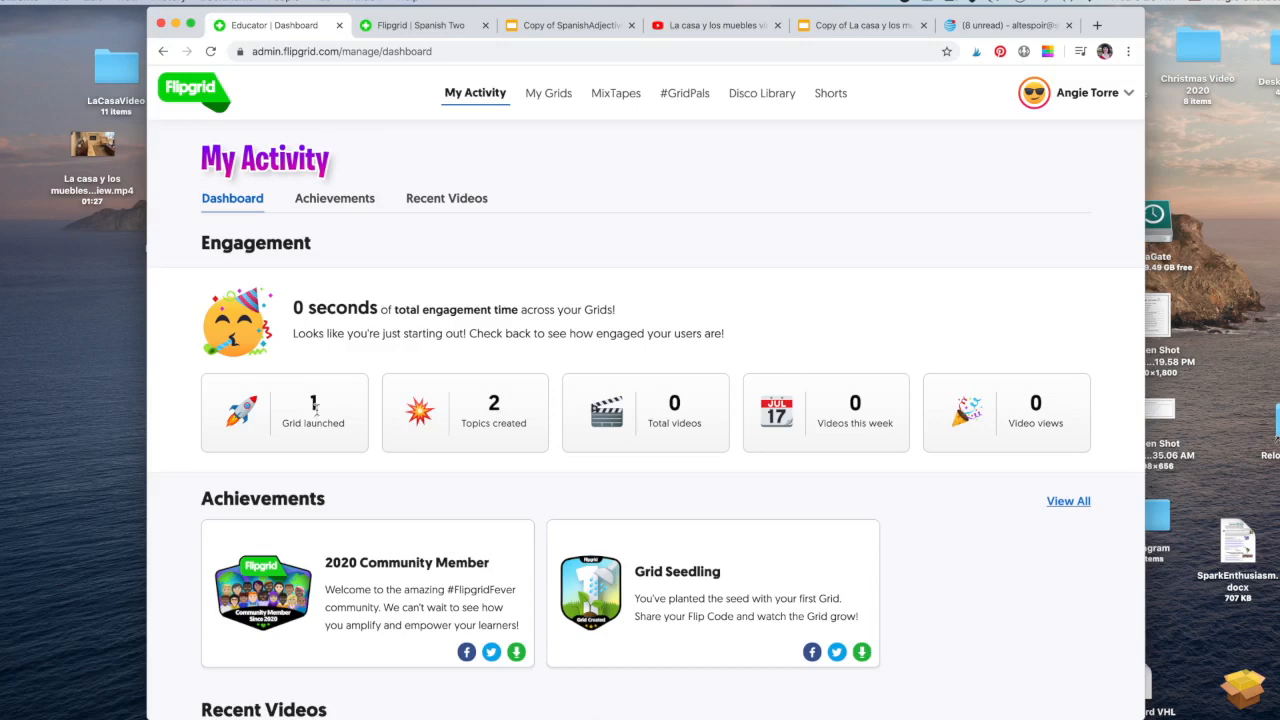
Browse My Grids and MixTapes, ending on the #GridPals page with its map of educators.
{"action": "left_click", "coordinate": [550, 96]}
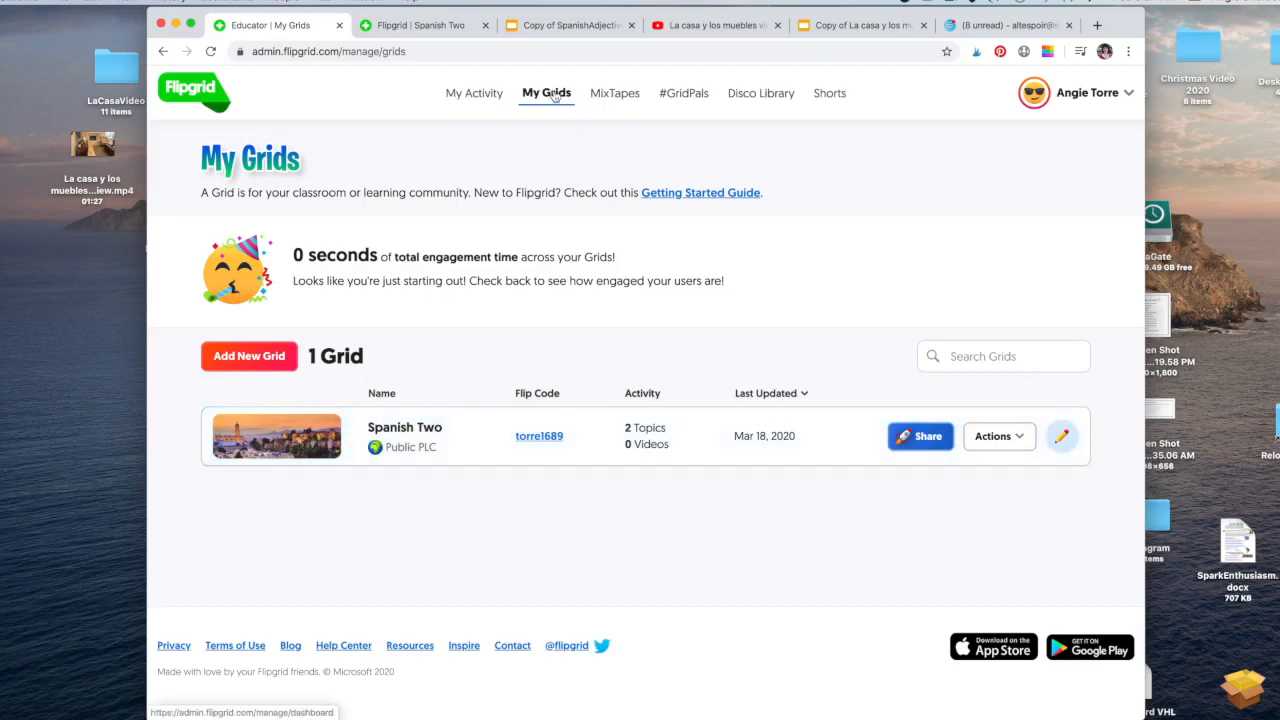
{"action": "left_click", "coordinate": [615, 93]}
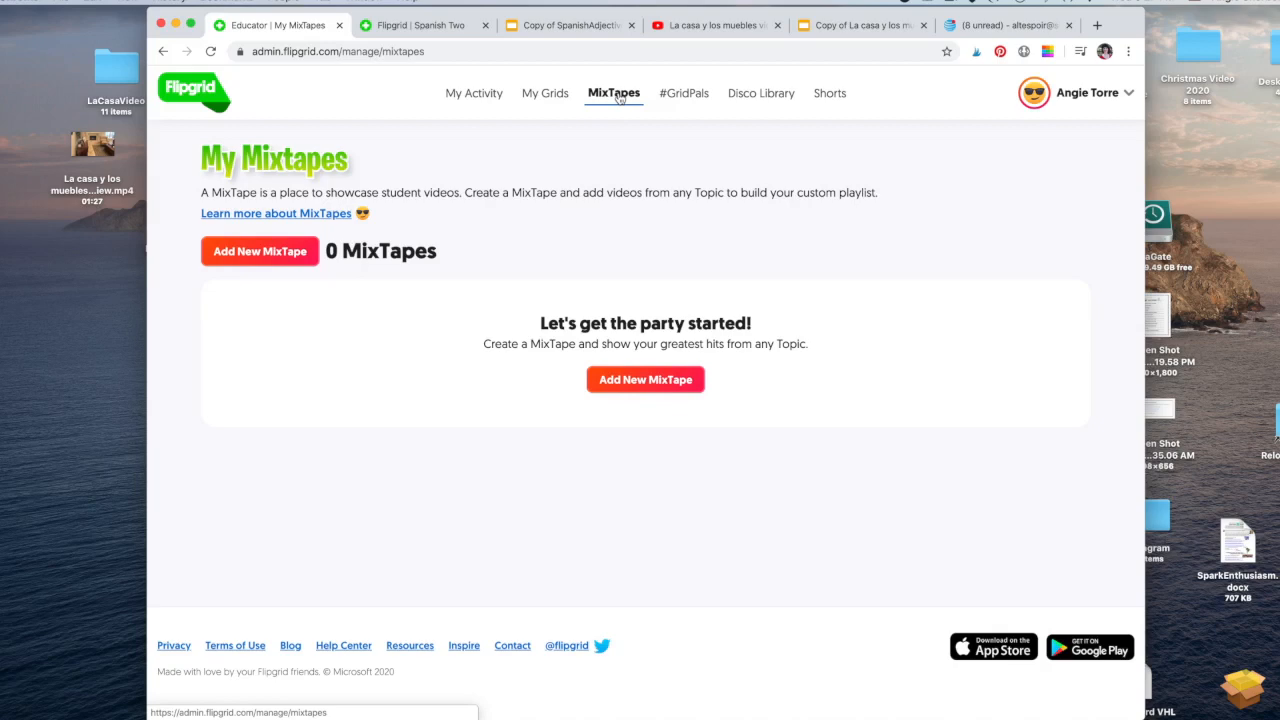
{"action": "left_click", "coordinate": [678, 94]}
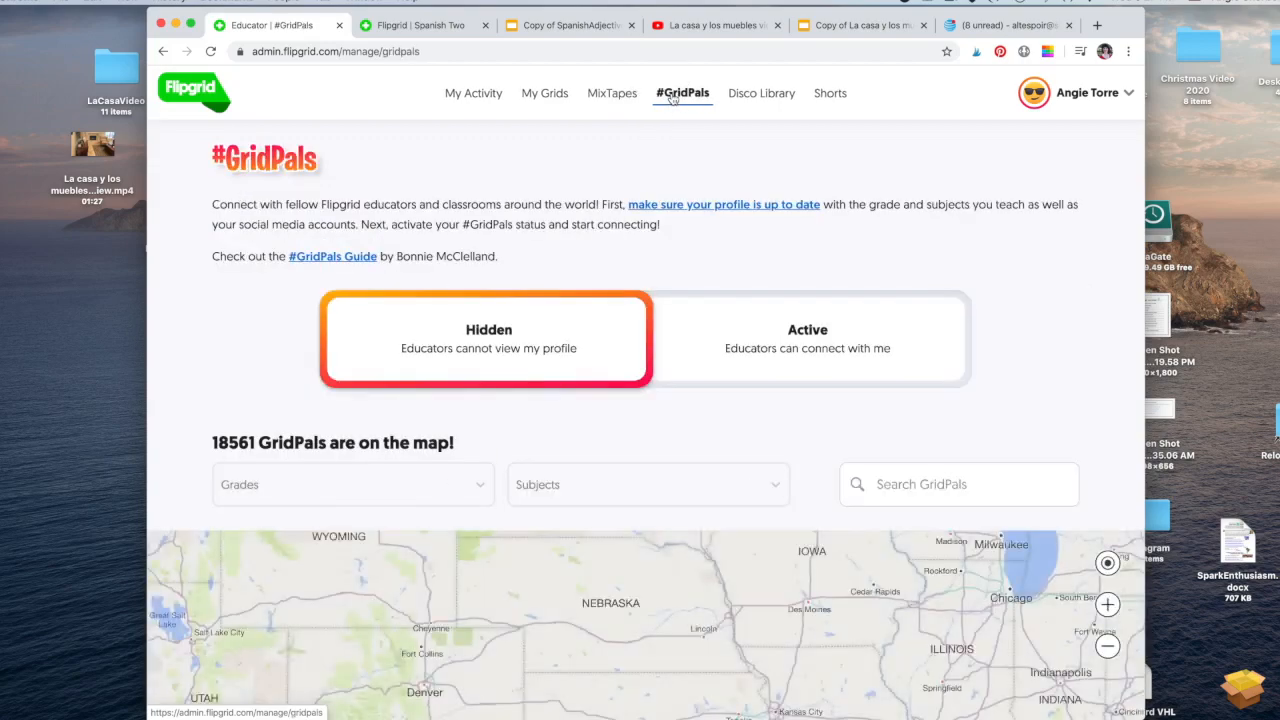
{"action": "left_click", "coordinate": [778, 336]}
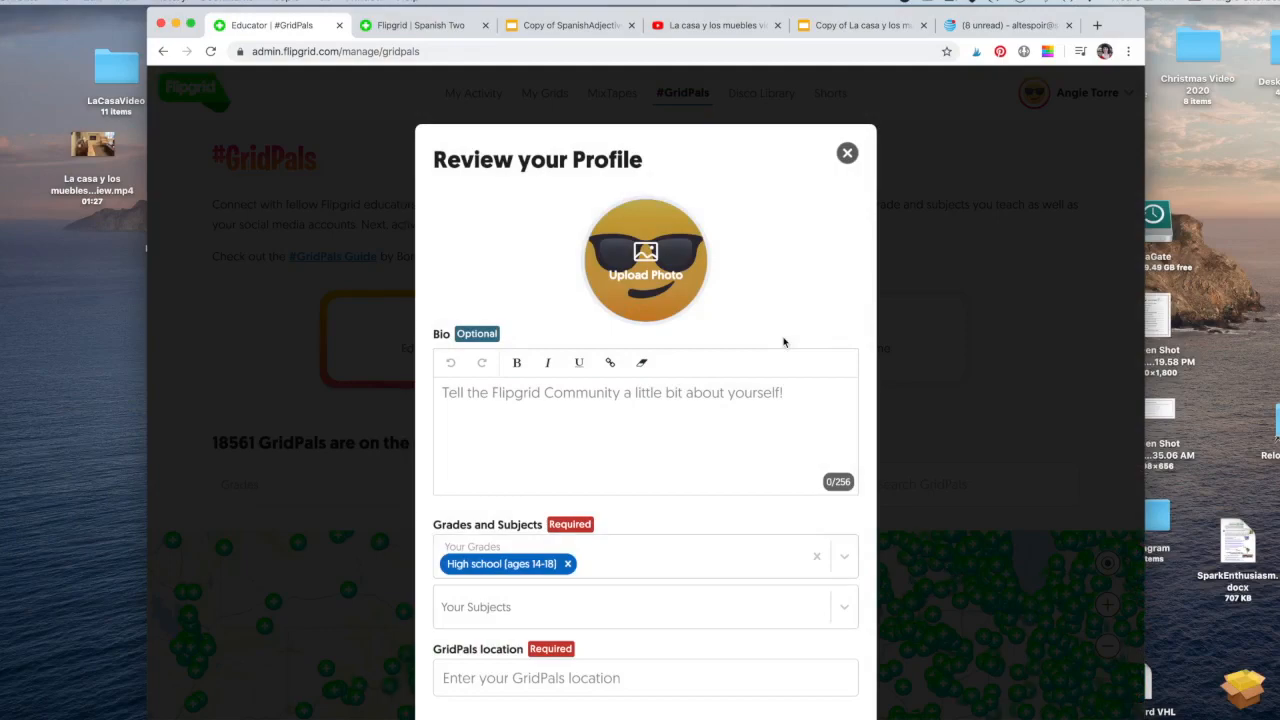
{"action": "left_click", "coordinate": [847, 153]}
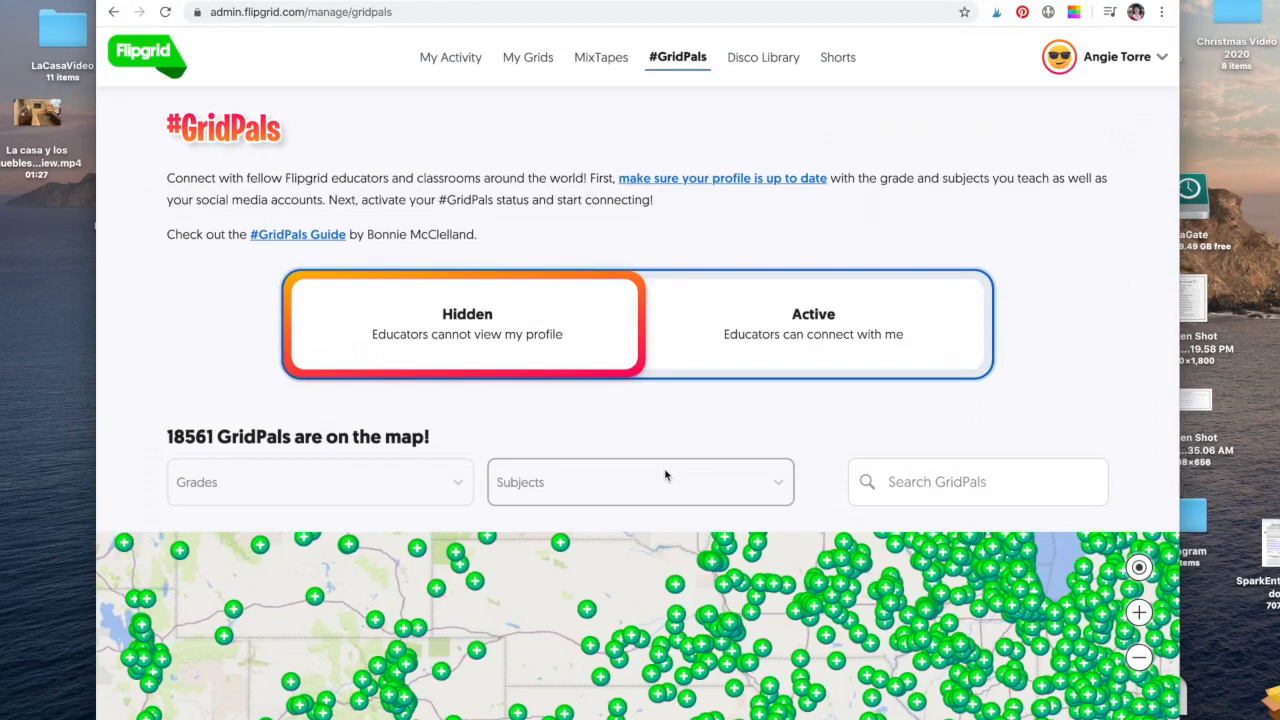
{"action": "scroll", "coordinate": [665, 475], "scroll_direction": "down", "scroll_amount": 5}
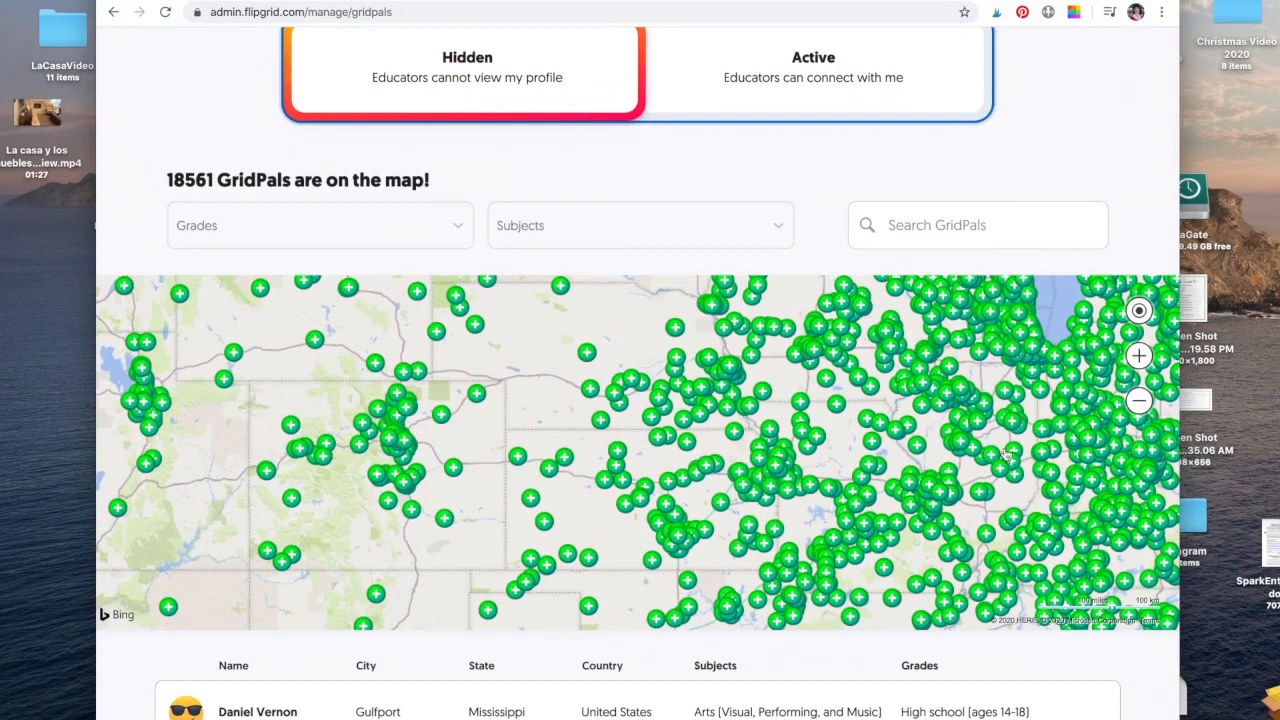
{"action": "scroll", "coordinate": [1007, 455], "scroll_direction": "up", "scroll_amount": 3}
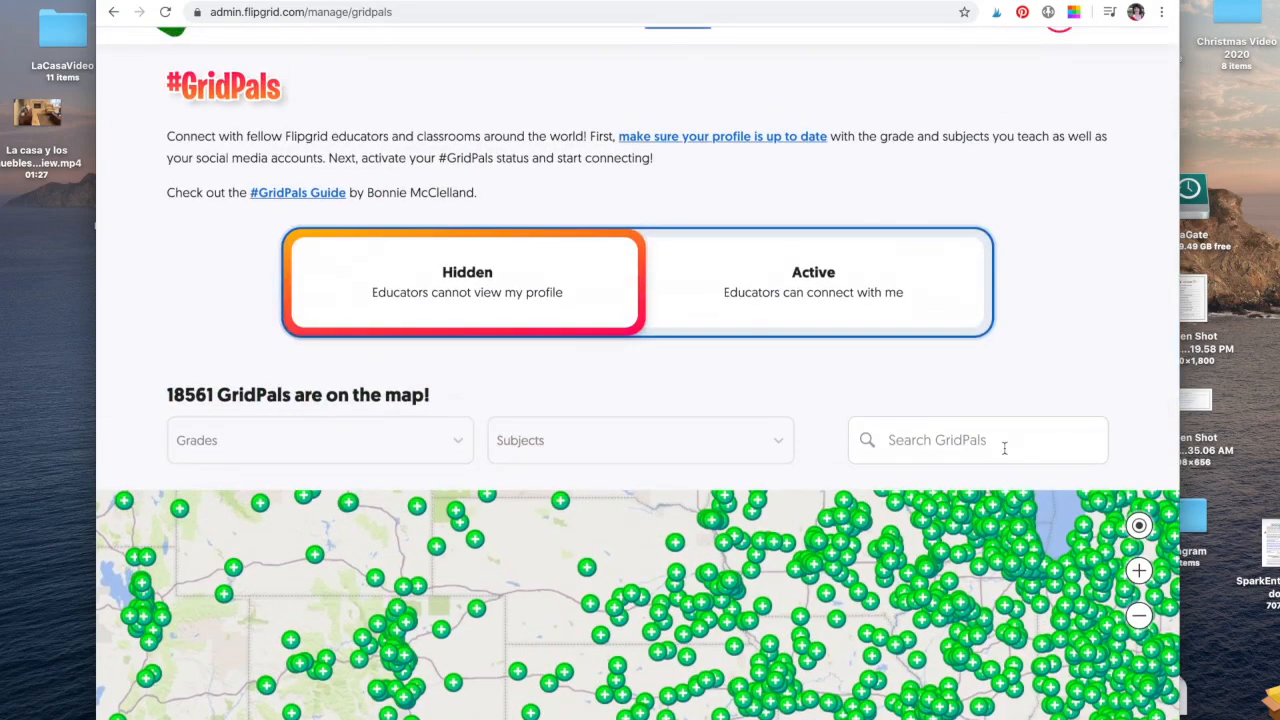
{"action": "scroll", "coordinate": [1004, 448], "scroll_direction": "down", "scroll_amount": 2}
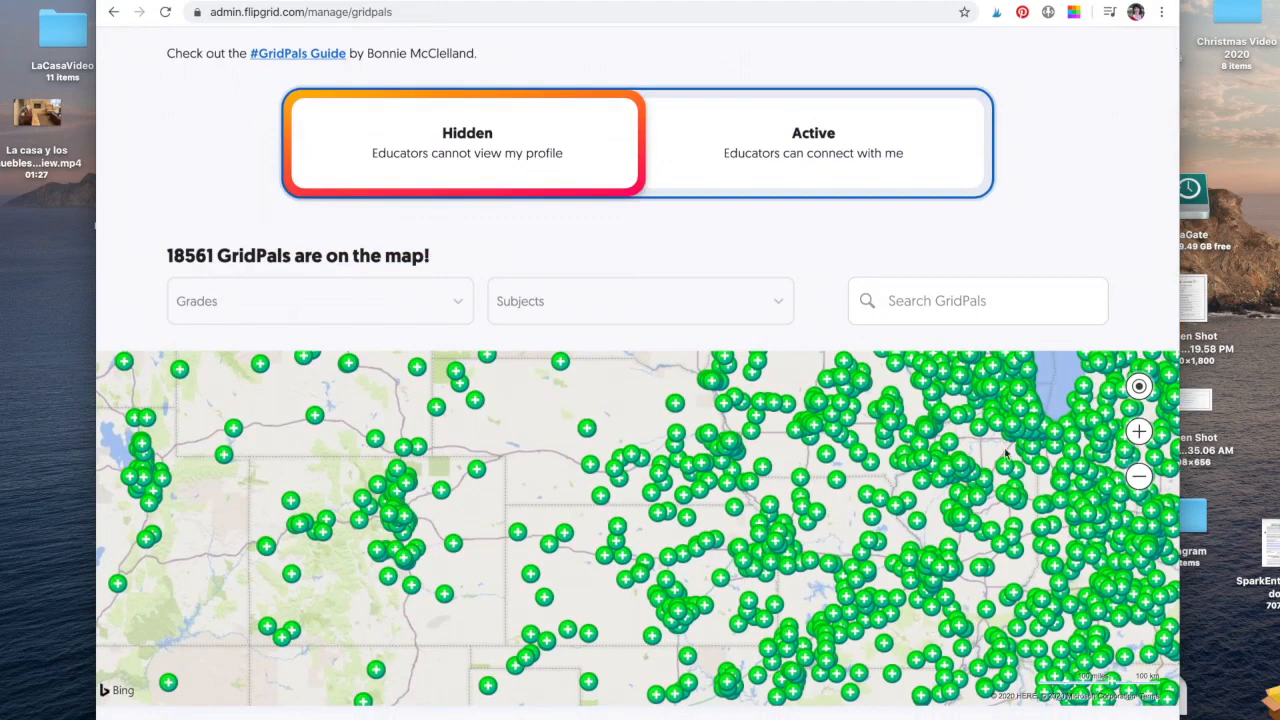
{"action": "scroll", "coordinate": [1006, 453], "scroll_direction": "up", "scroll_amount": 3}
Open the Disco Library and scroll through its community topics.
{"action": "left_click", "coordinate": [772, 62]}
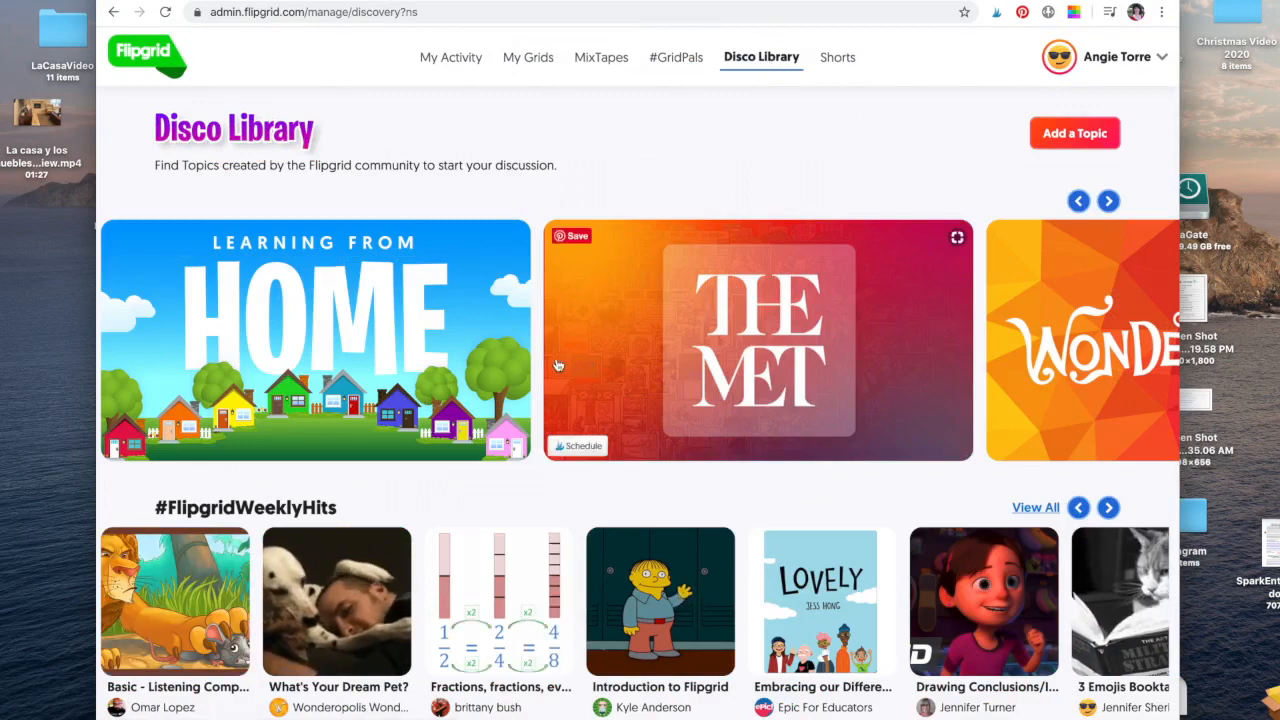
{"action": "scroll", "coordinate": [560, 366], "scroll_direction": "down", "scroll_amount": 5}
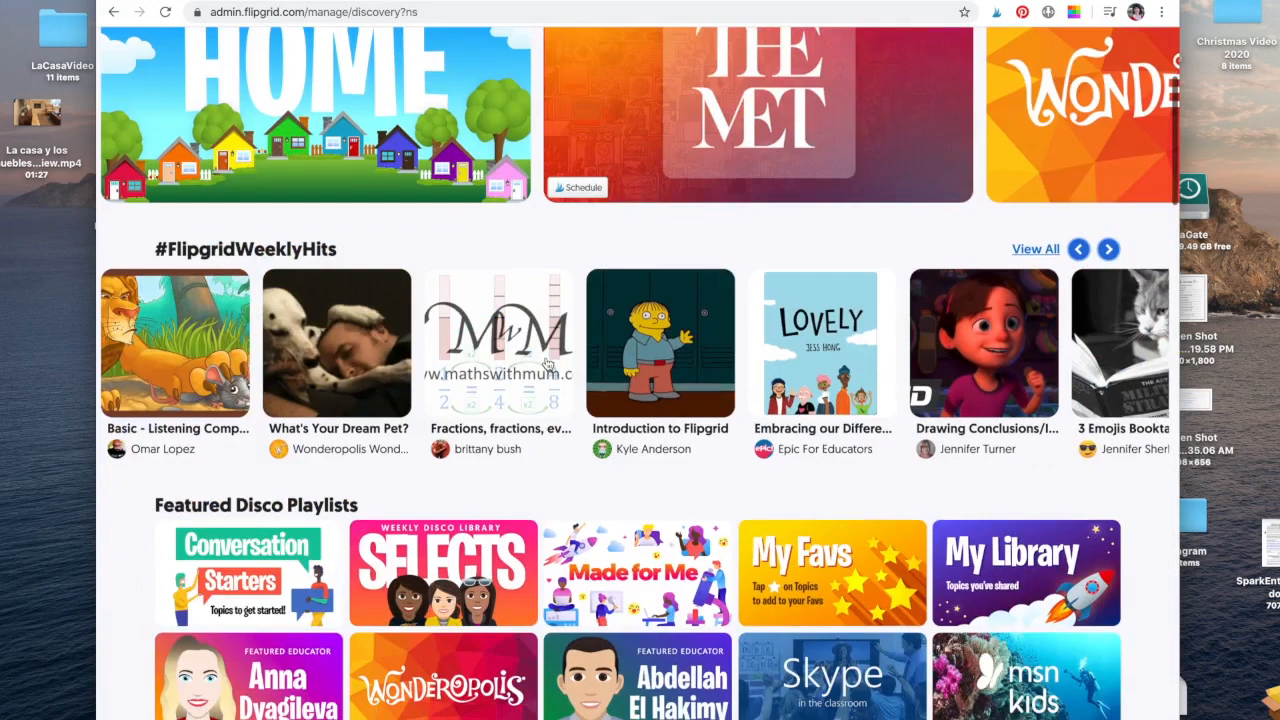
{"action": "scroll", "coordinate": [548, 365], "scroll_direction": "down", "scroll_amount": 5}
{"action": "scroll", "coordinate": [548, 364], "scroll_direction": "up", "scroll_amount": 5}
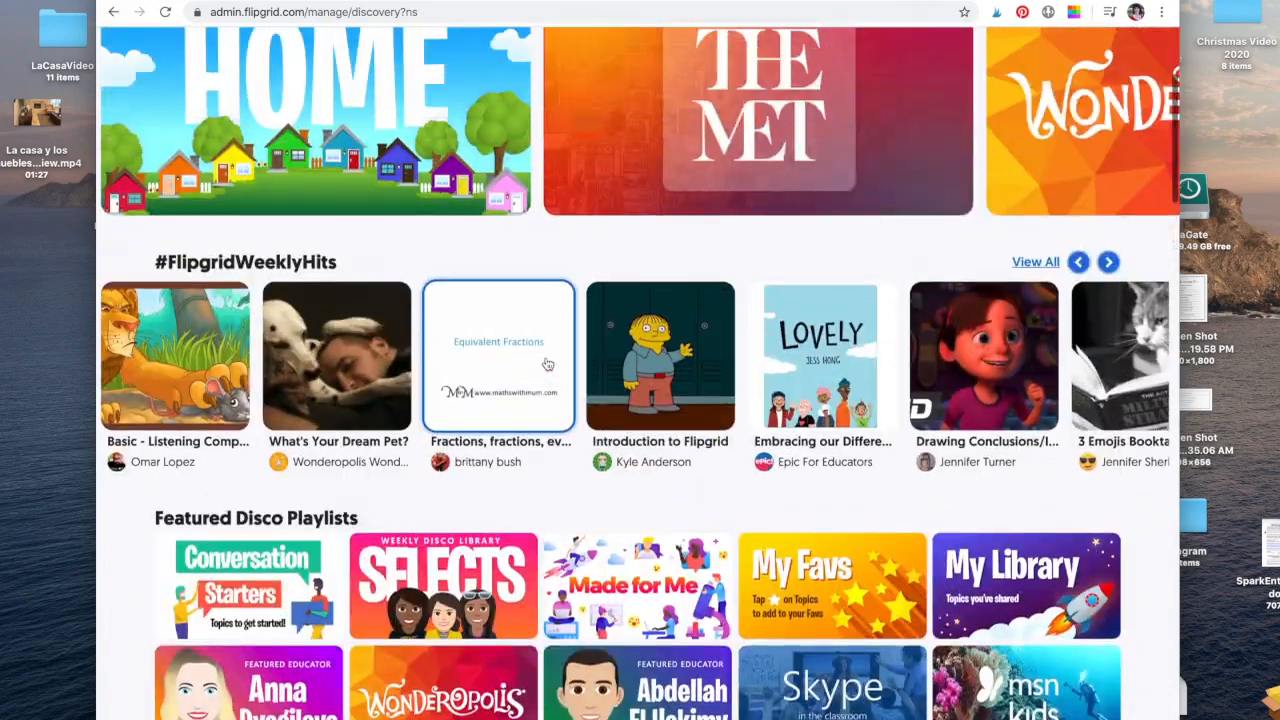
{"action": "scroll", "coordinate": [548, 364], "scroll_direction": "down", "scroll_amount": 10}
{"action": "scroll", "coordinate": [548, 364], "scroll_direction": "down", "scroll_amount": 10}
{"action": "scroll", "coordinate": [548, 364], "scroll_direction": "up", "scroll_amount": 3}
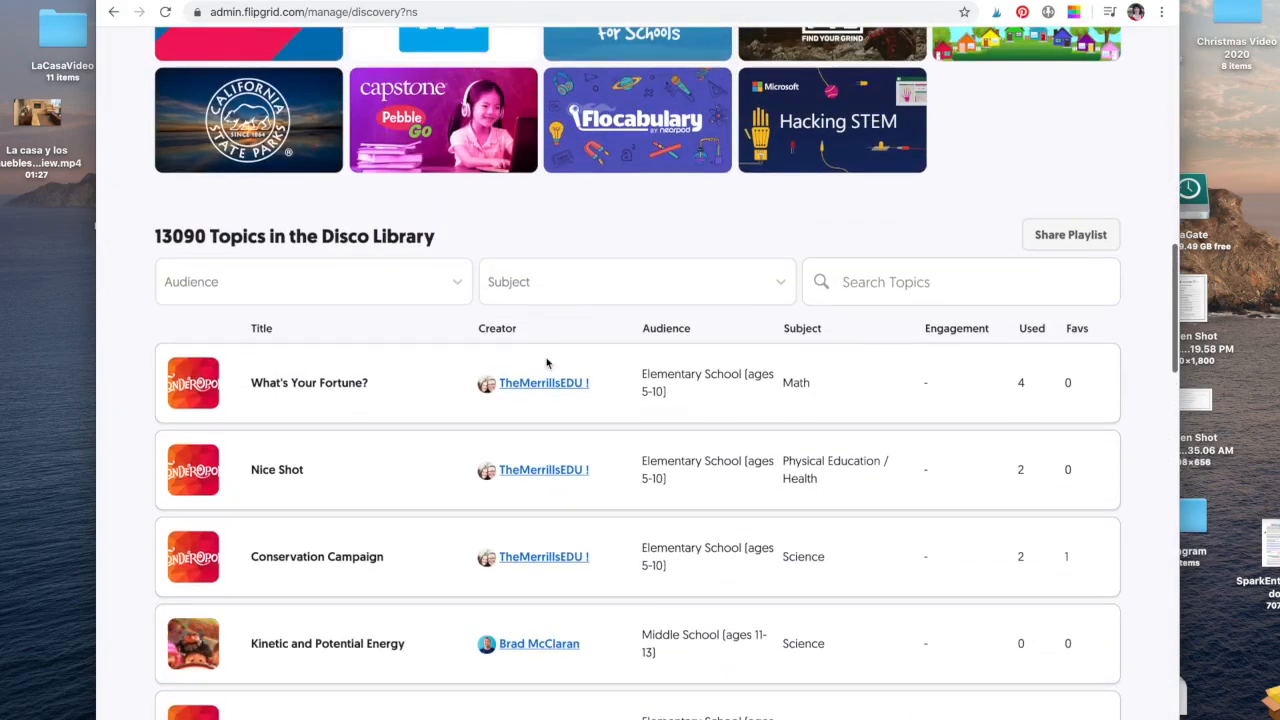
Filter topics to High School (ages 14-18), subject Other, and search 'Spanish'.
{"action": "left_click", "coordinate": [445, 289]}
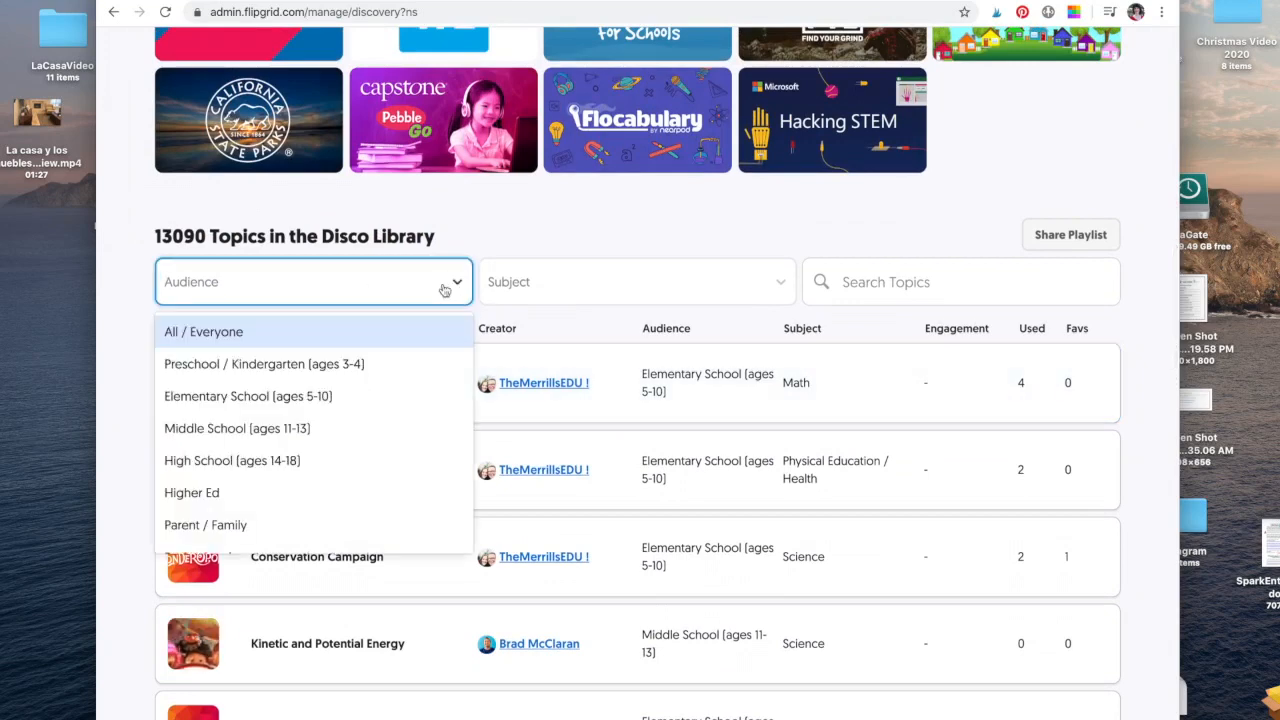
{"action": "left_click", "coordinate": [291, 460]}
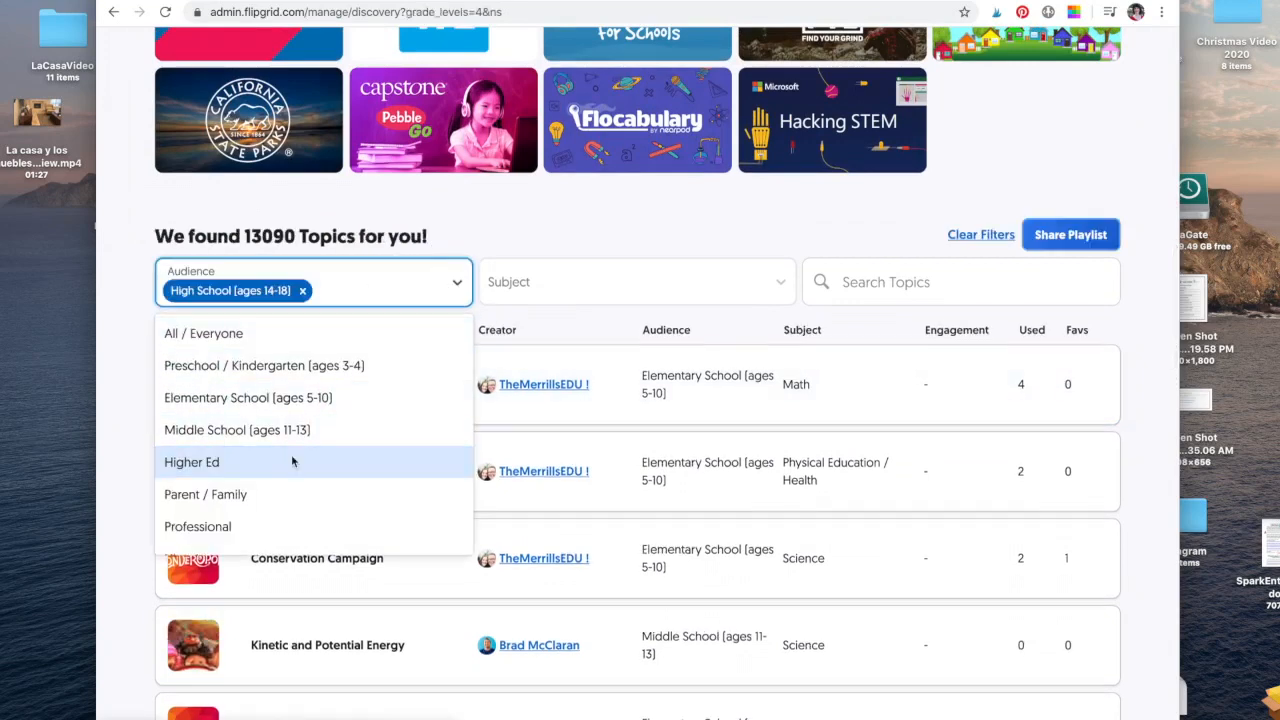
{"action": "left_click", "coordinate": [733, 95]}
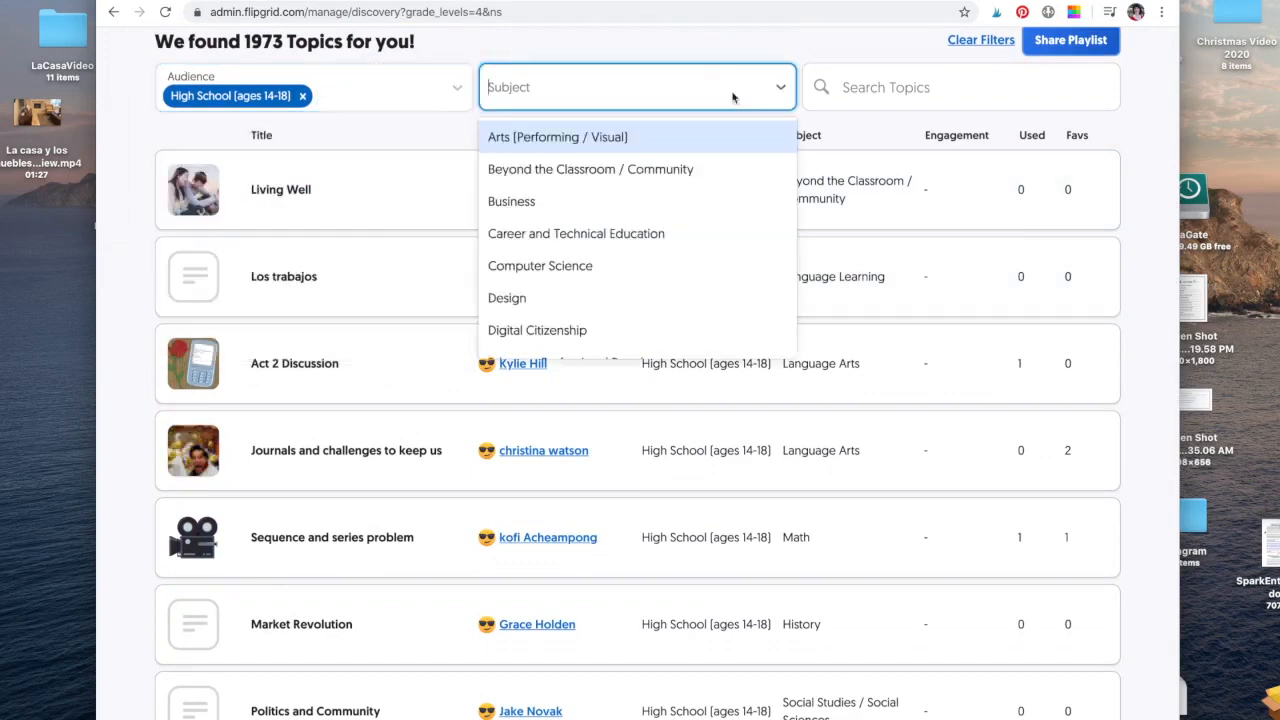
{"action": "scroll", "coordinate": [699, 249], "scroll_direction": "down", "scroll_amount": 5}
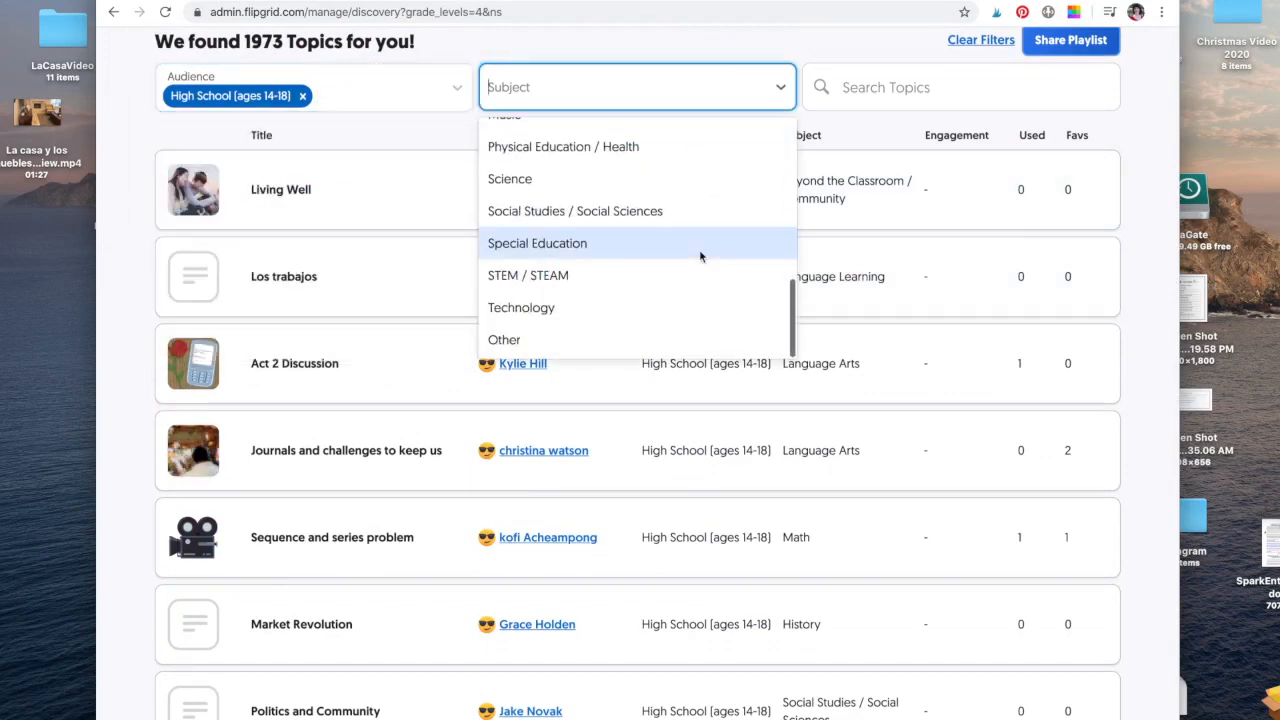
{"action": "left_click", "coordinate": [551, 341]}
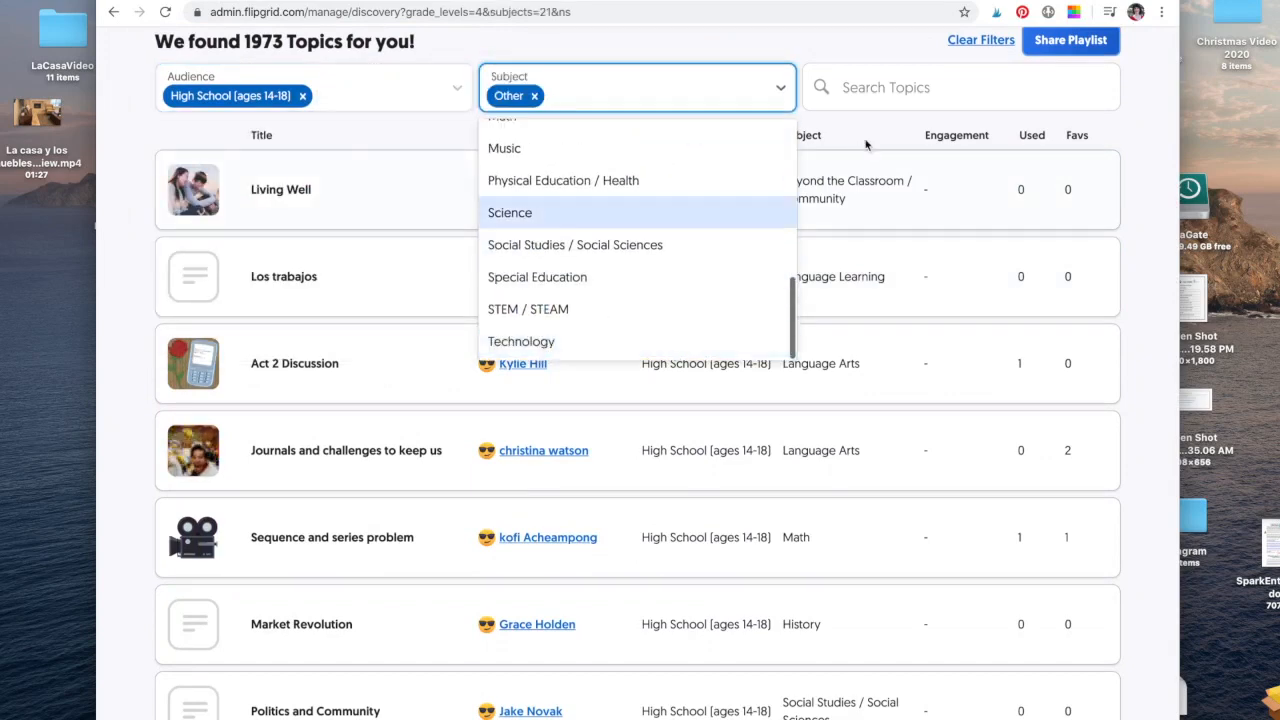
{"action": "left_click", "coordinate": [910, 97]}
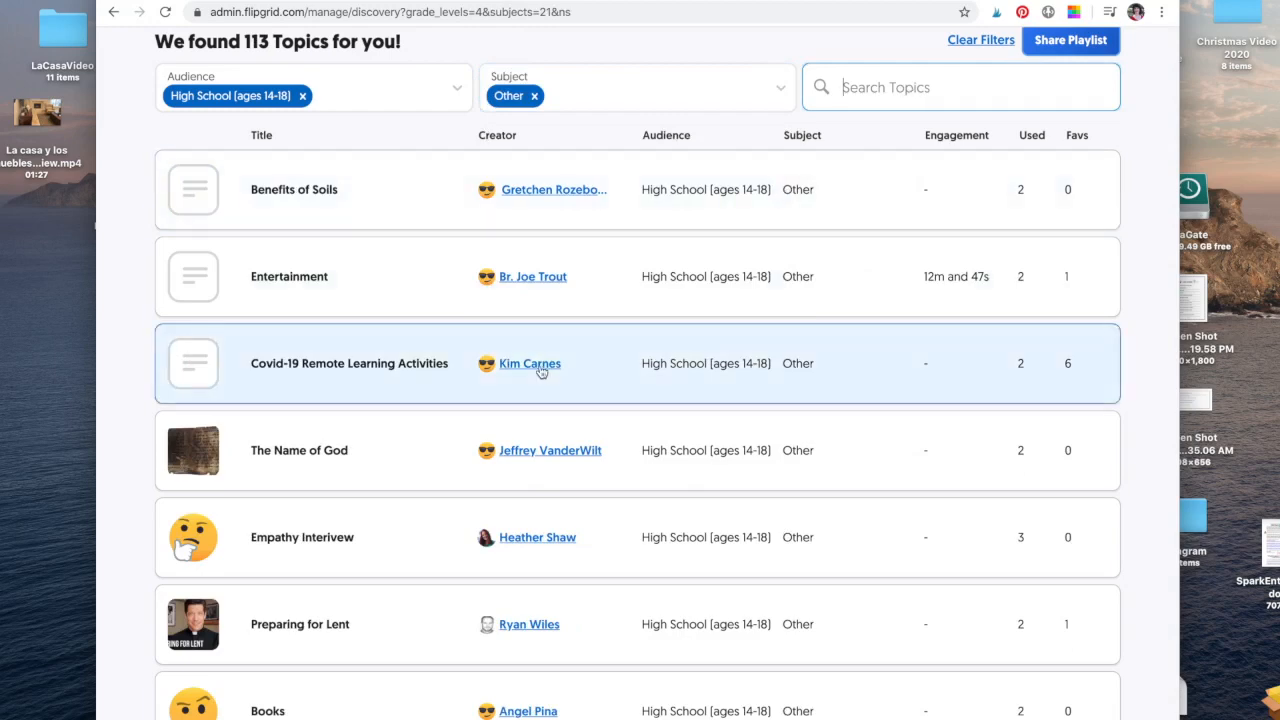
{"action": "type", "text": "Spanish"}
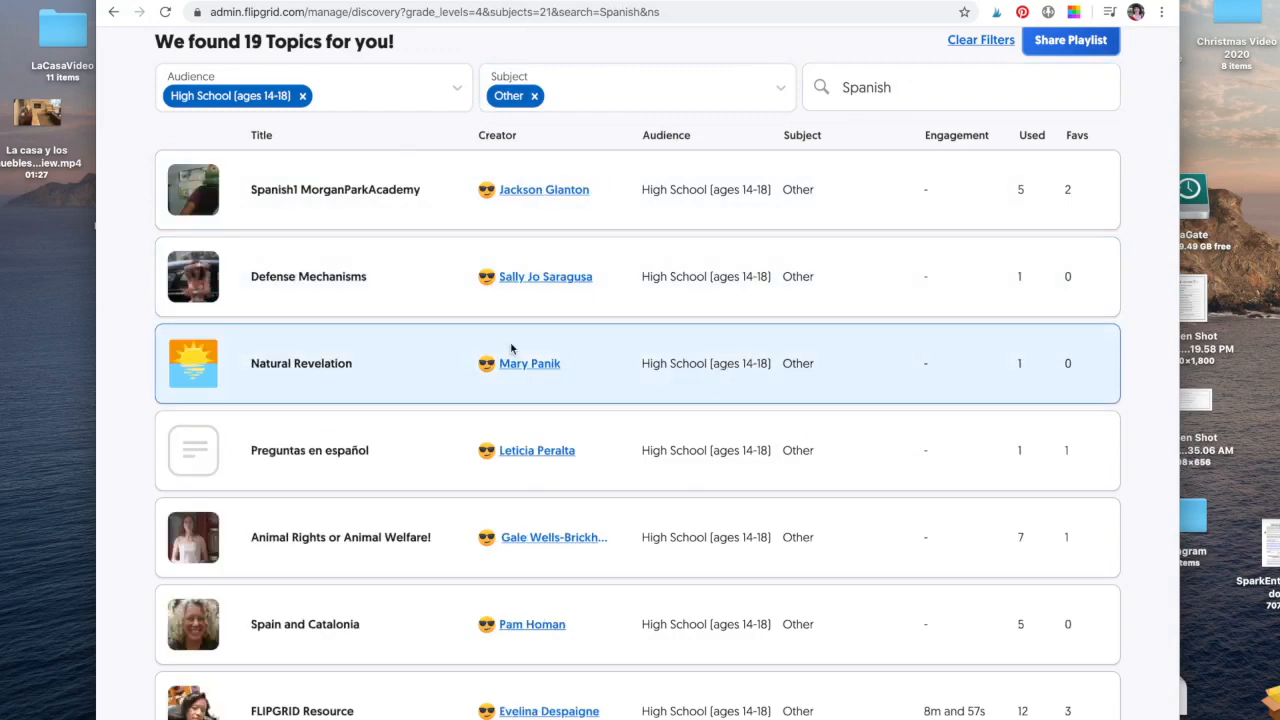
{"action": "scroll", "coordinate": [510, 347], "scroll_direction": "down", "scroll_amount": 3}
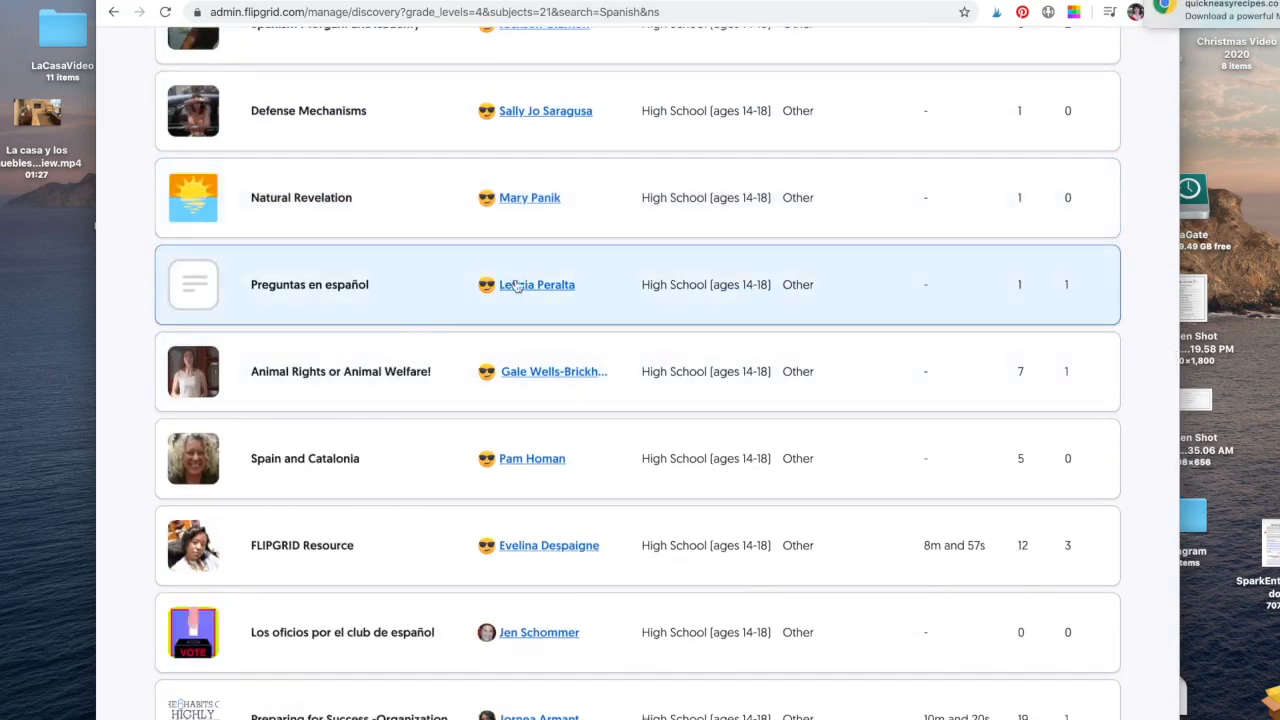
{"action": "mouse_move", "coordinate": [510, 289]}
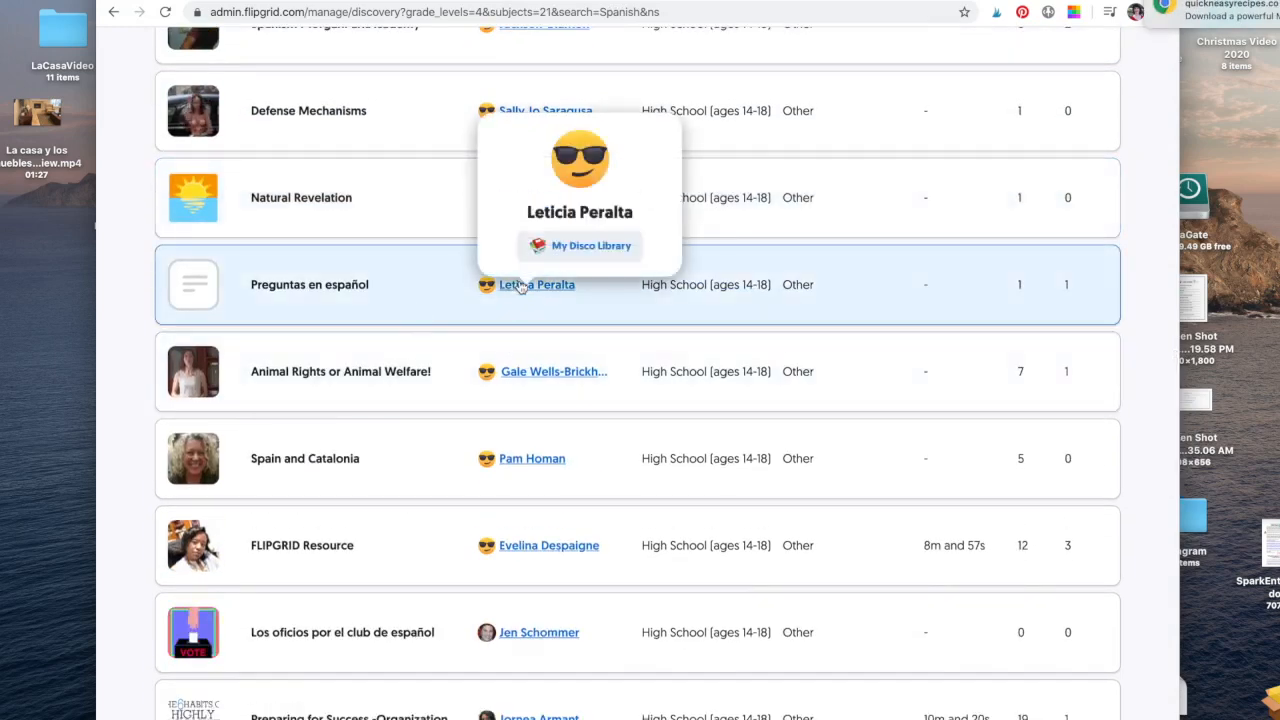
Add the Preguntas en español topic to the Spanish Two grid.
{"action": "left_click", "coordinate": [314, 288]}
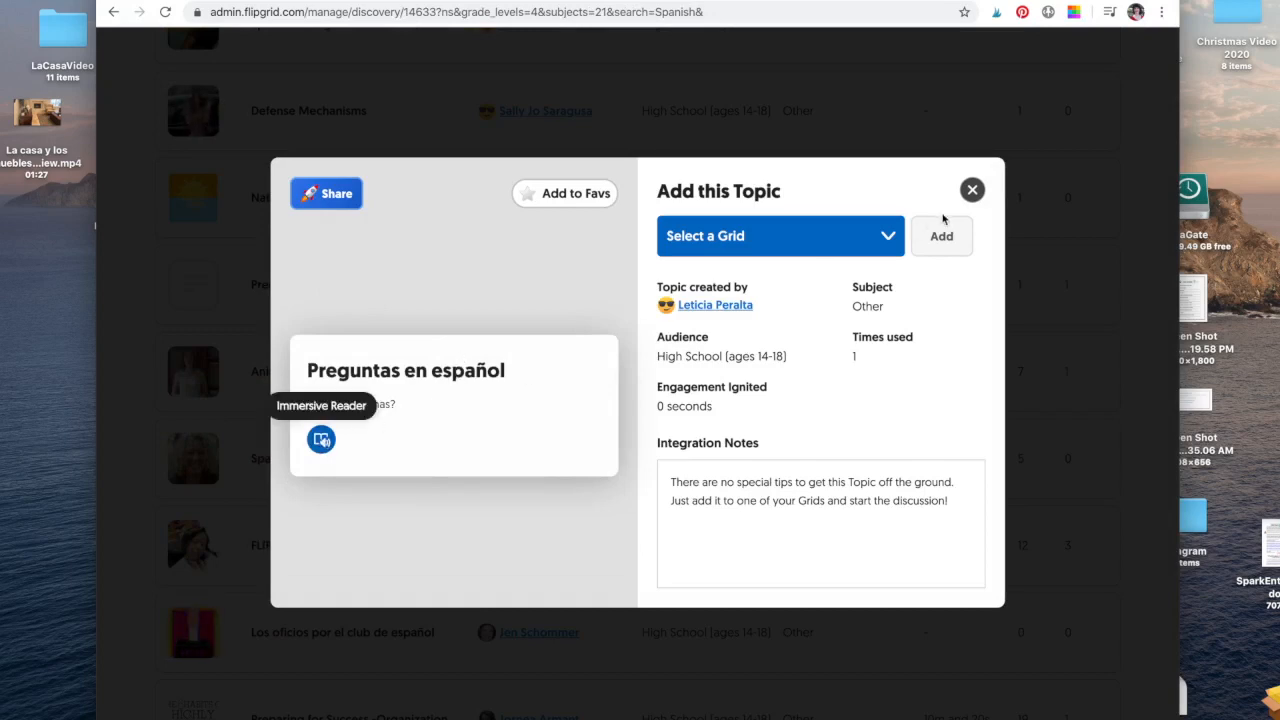
{"action": "left_click", "coordinate": [892, 240]}
{"action": "left_click", "coordinate": [865, 256]}
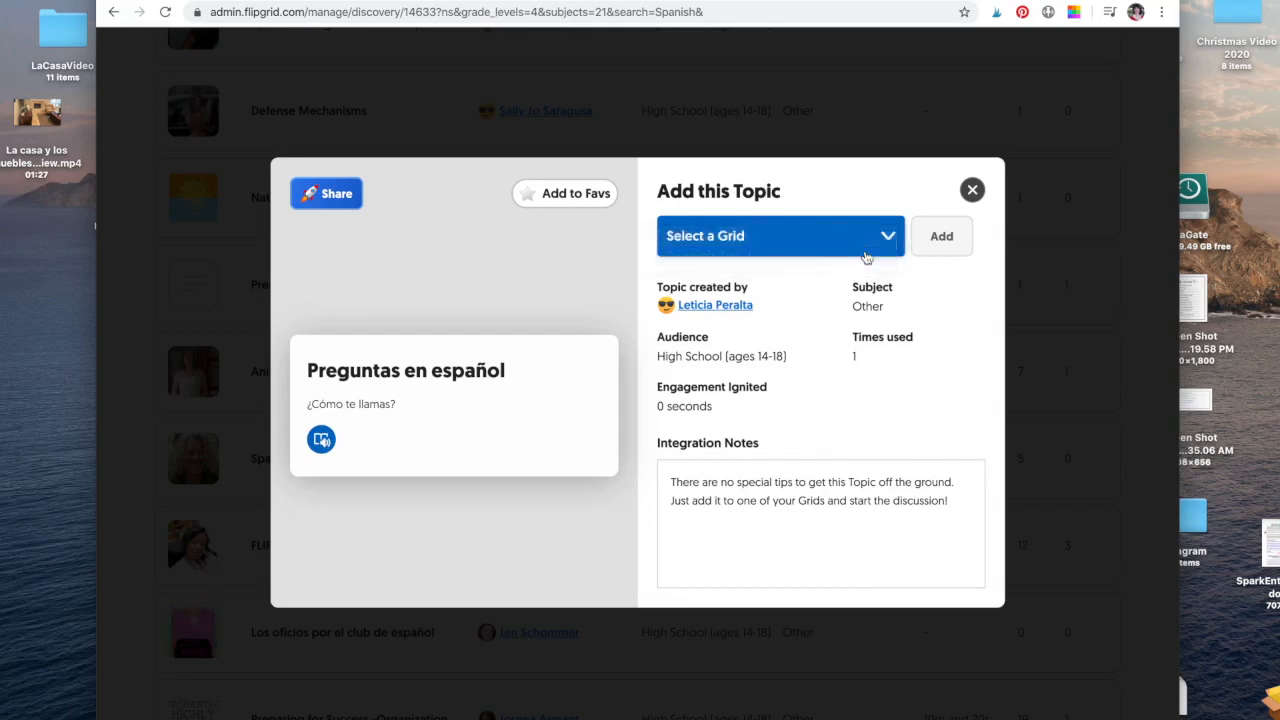
{"action": "left_click", "coordinate": [952, 238]}
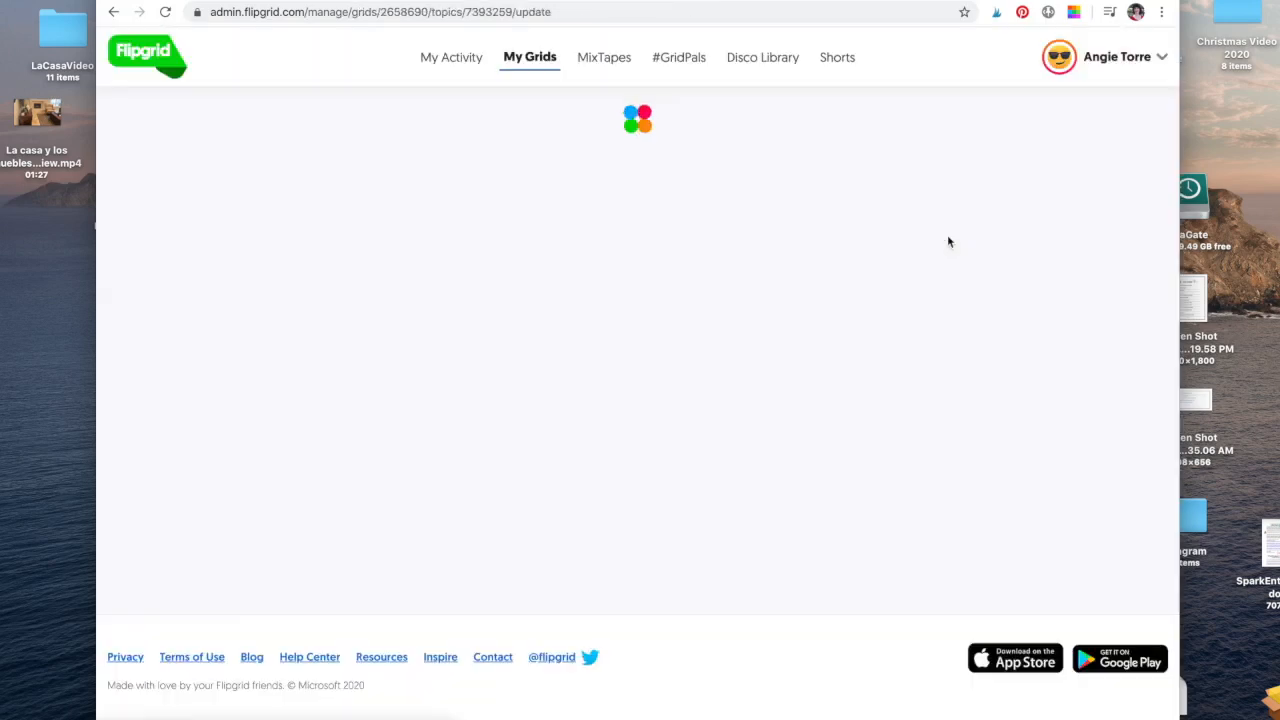
Review the topic's settings (prompt '¿Cómo te llamas?', 1:30 recording), then return to Disco Library.
{"action": "scroll", "coordinate": [629, 402], "scroll_direction": "down", "scroll_amount": 5}
{"action": "scroll", "coordinate": [629, 402], "scroll_direction": "up", "scroll_amount": 5}
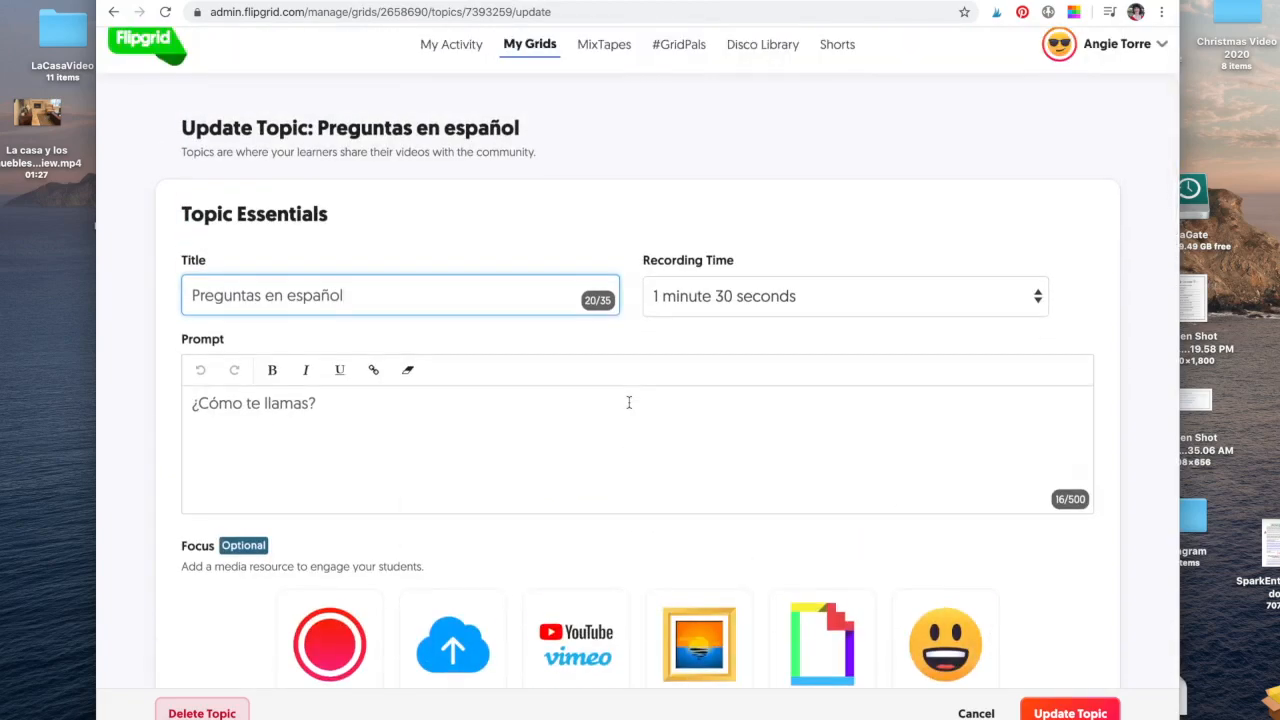
{"action": "scroll", "coordinate": [629, 402], "scroll_direction": "down", "scroll_amount": 5}
{"action": "scroll", "coordinate": [629, 402], "scroll_direction": "up", "scroll_amount": 5}
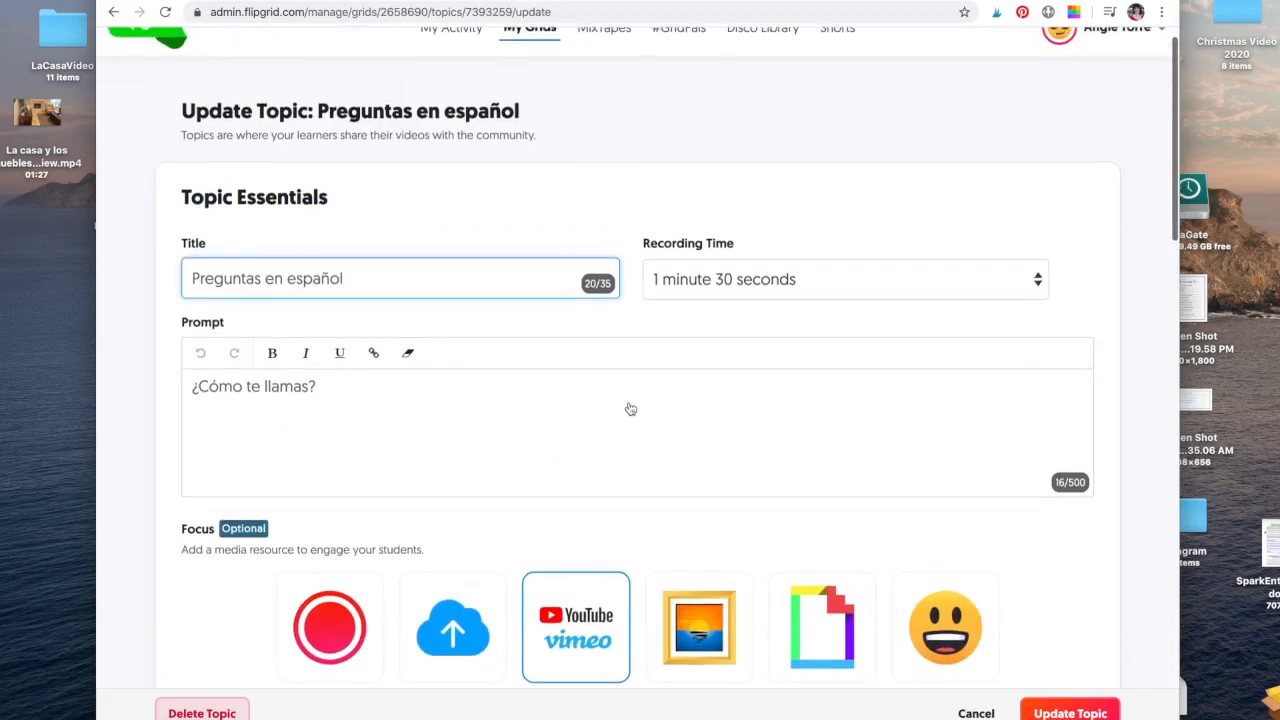
{"action": "scroll", "coordinate": [629, 402], "scroll_direction": "down", "scroll_amount": 5}
{"action": "scroll", "coordinate": [629, 402], "scroll_direction": "up", "scroll_amount": 6}
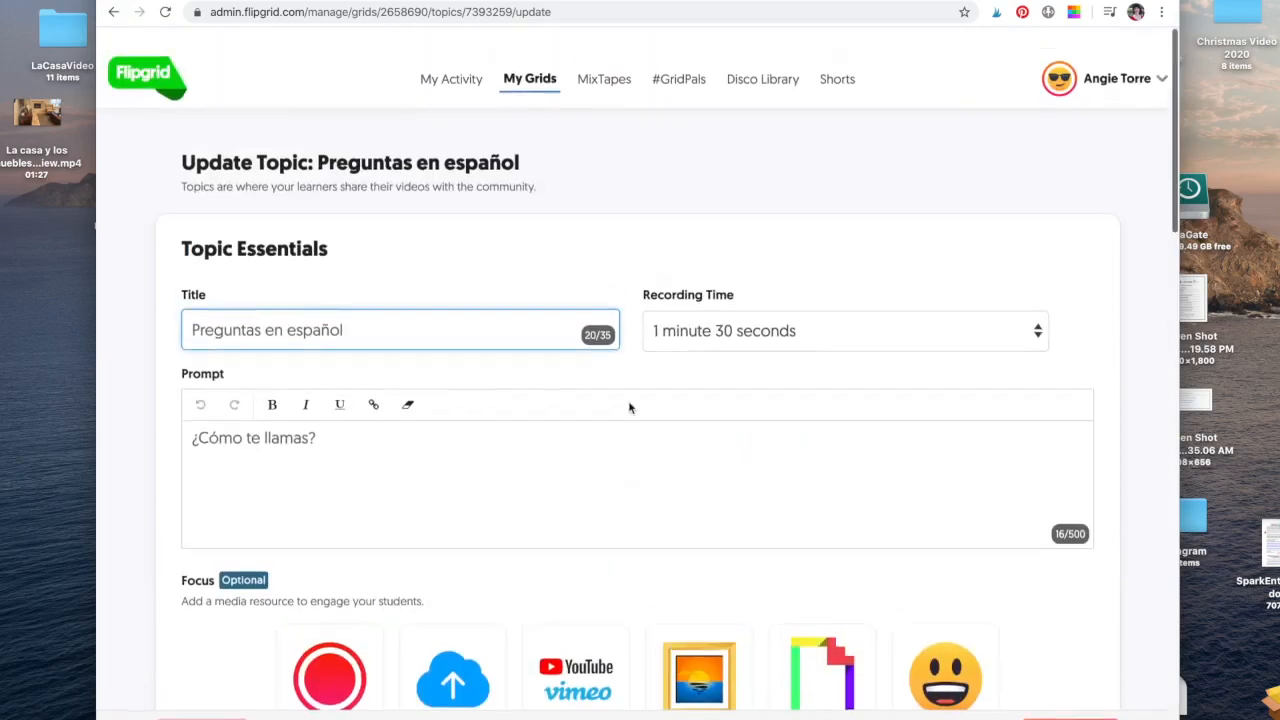
{"action": "left_click", "coordinate": [772, 60]}
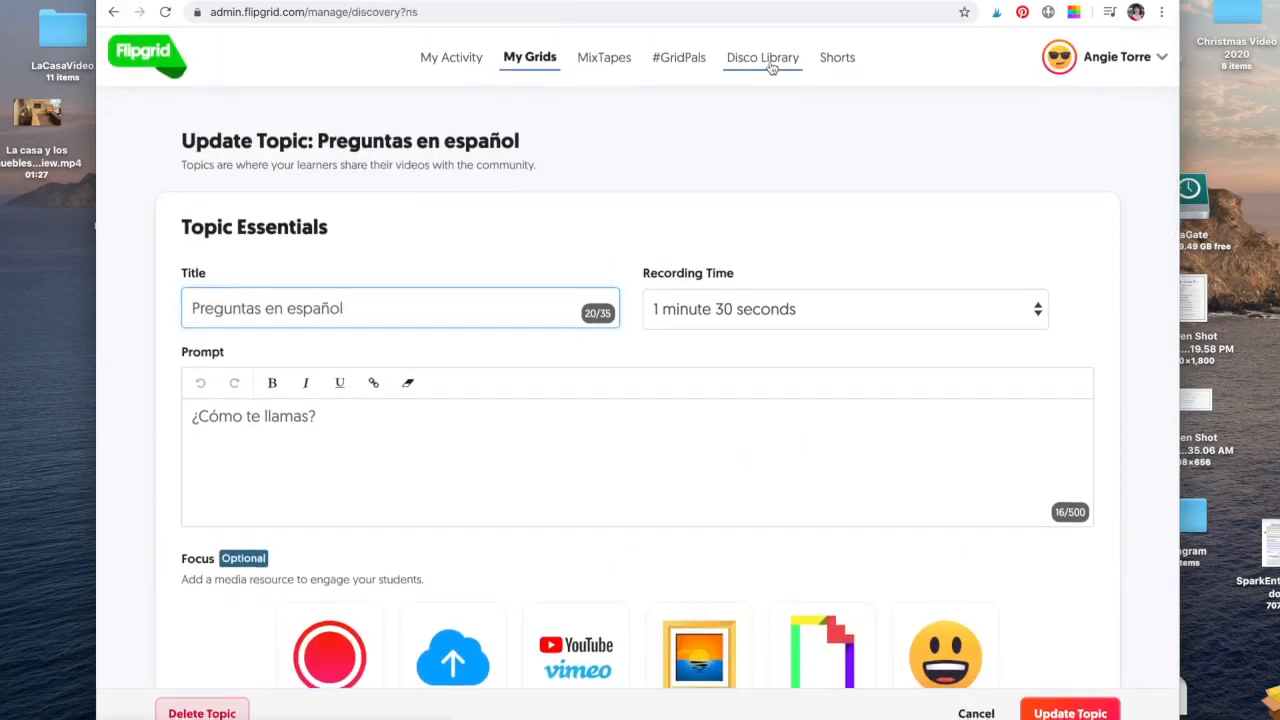
Scroll through the Disco Library's featured collections, then go to the Shorts page.
{"action": "scroll", "coordinate": [671, 328], "scroll_direction": "down", "scroll_amount": 4}
{"action": "scroll", "coordinate": [670, 328], "scroll_direction": "down", "scroll_amount": 15}
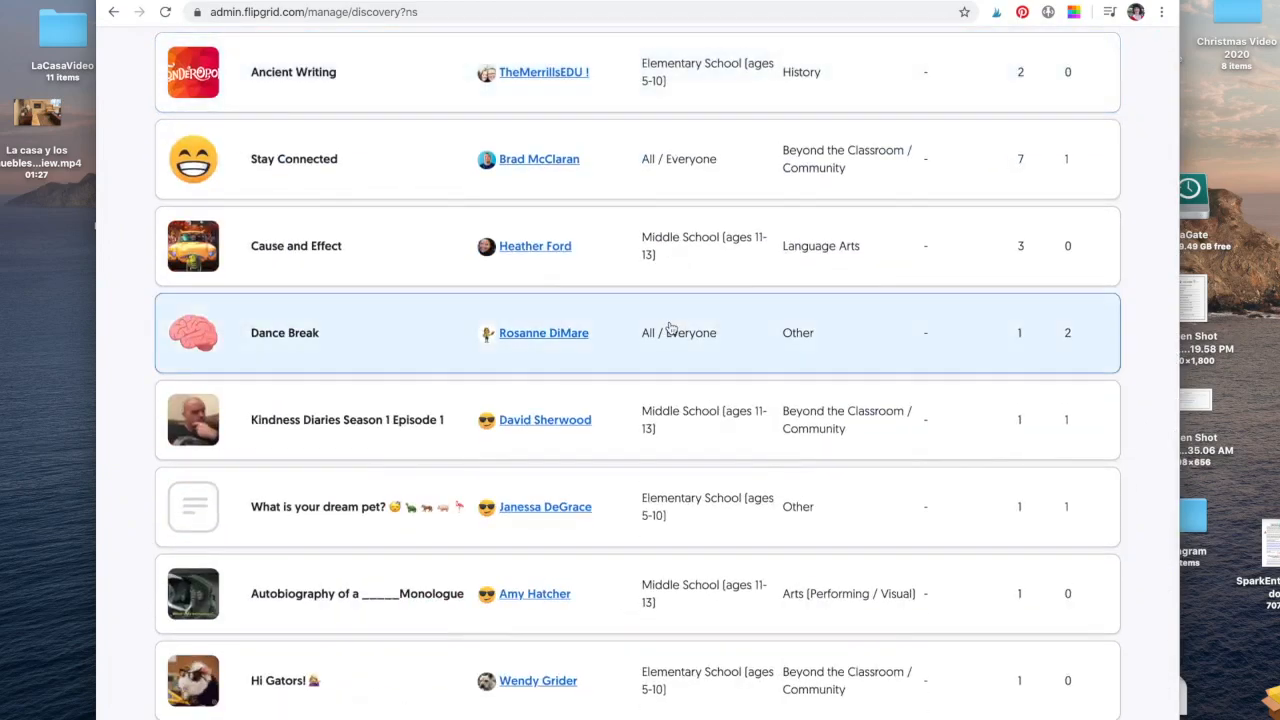
{"action": "scroll", "coordinate": [670, 328], "scroll_direction": "up", "scroll_amount": 20}
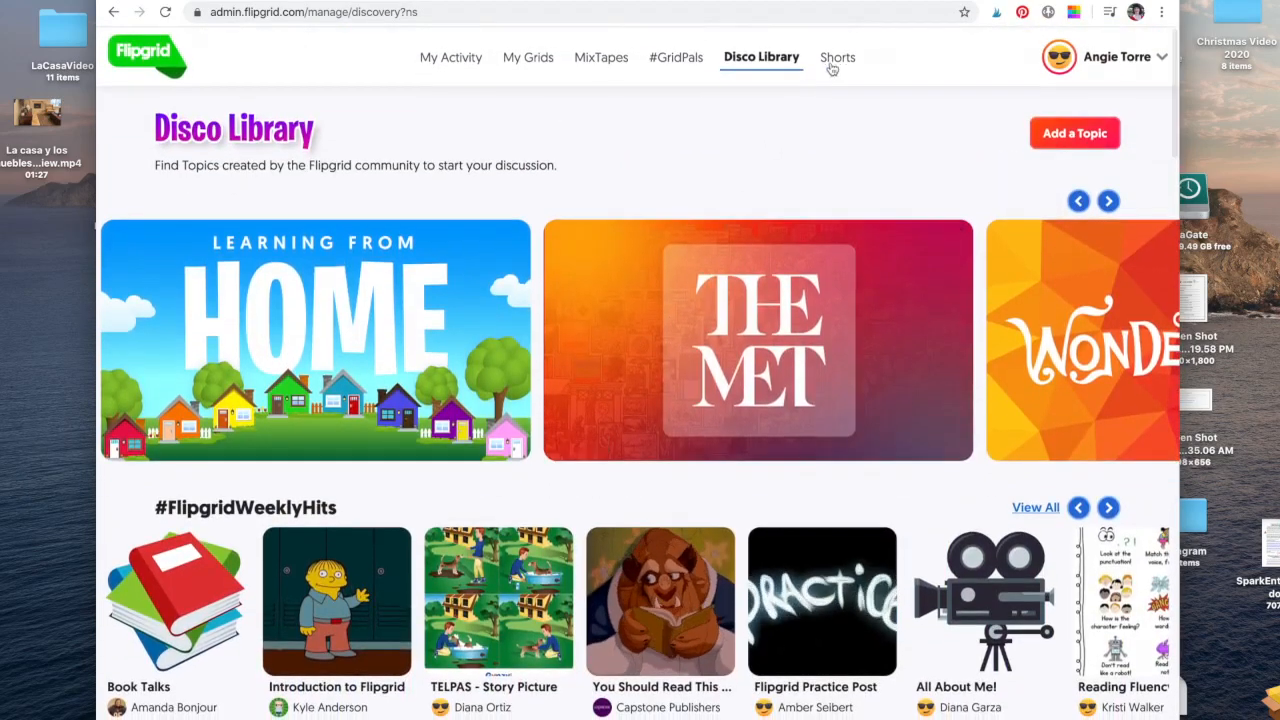
{"action": "left_click", "coordinate": [836, 58]}
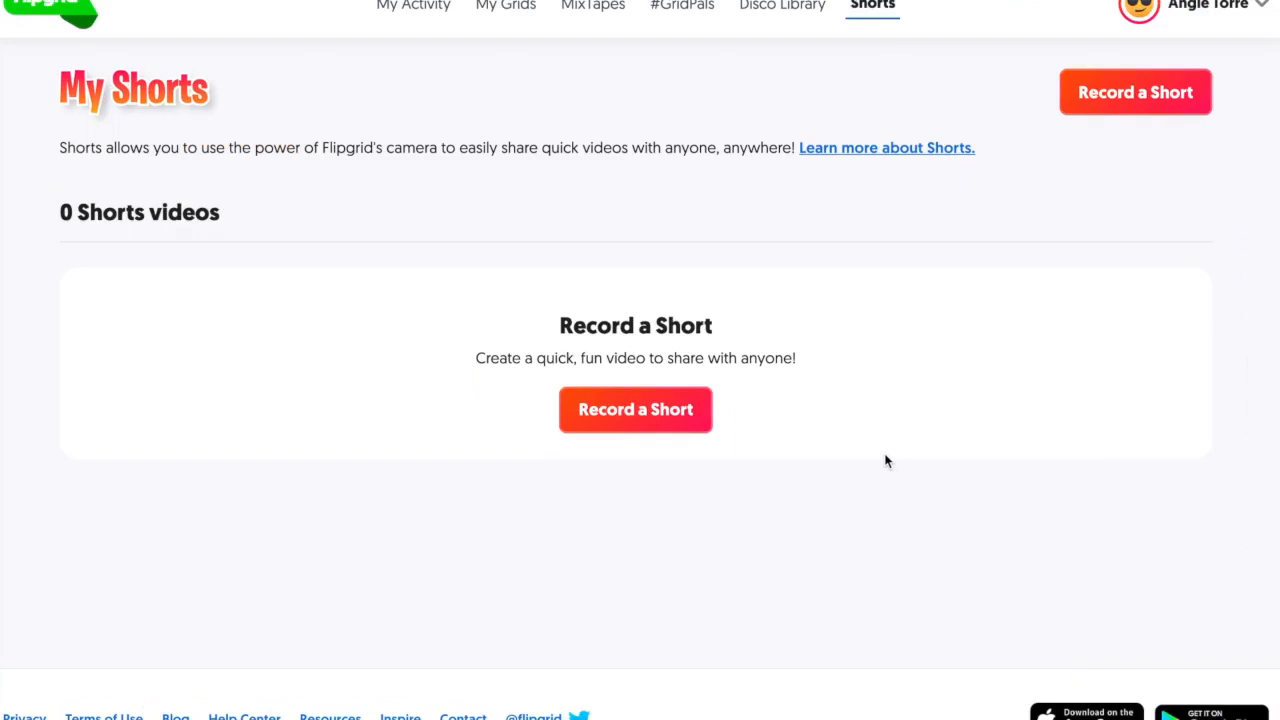
Start a new Short and add an uploaded portrait photo sticker, resized and rotated upright.
{"action": "left_click", "coordinate": [657, 415]}
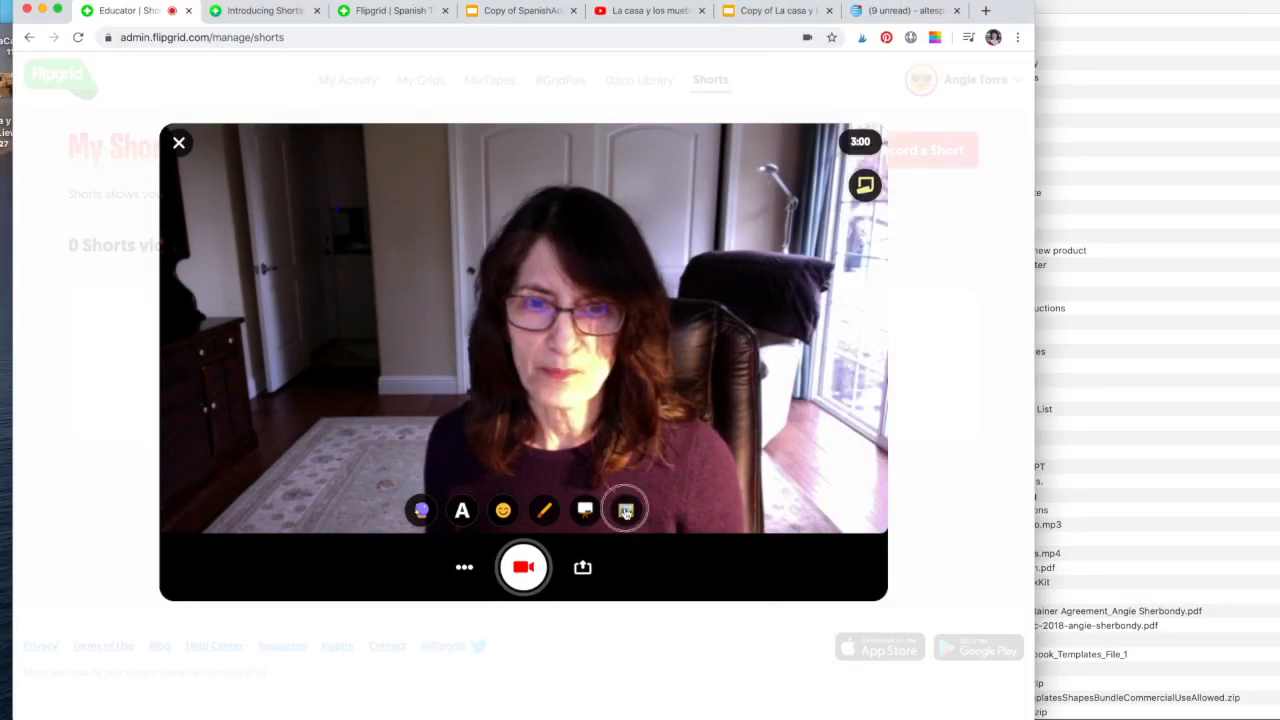
{"action": "left_click", "coordinate": [765, 548]}
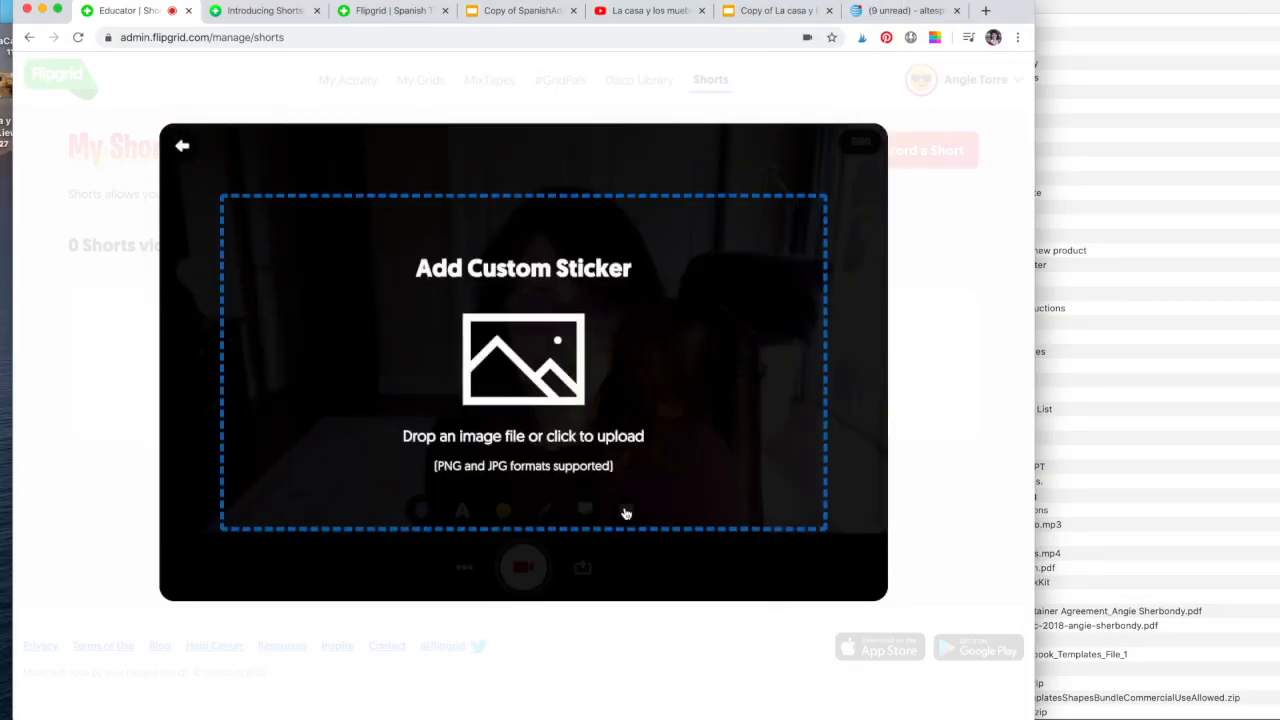
{"action": "left_click", "coordinate": [1122, 359]}
{"action": "left_click_drag", "start_coordinate": [964, 155], "coordinate": [440, 380]}
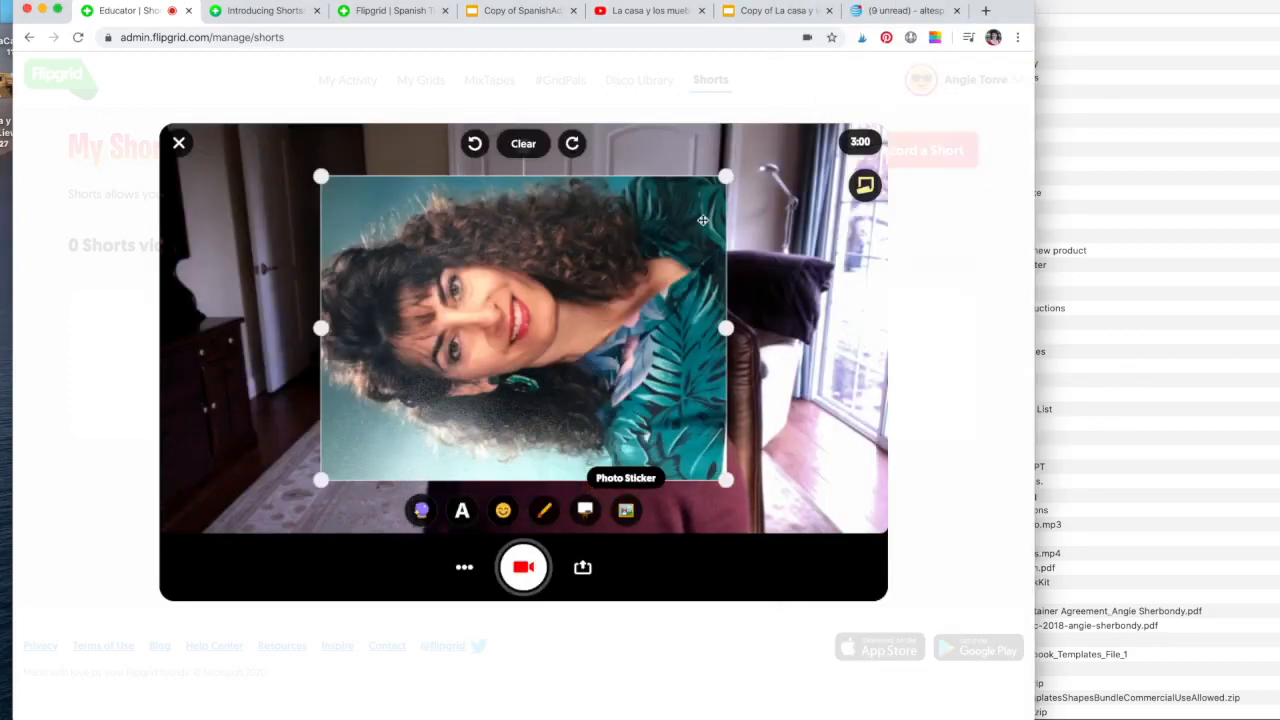
{"action": "left_click_drag", "start_coordinate": [722, 183], "coordinate": [543, 312]}
{"action": "left_click_drag", "start_coordinate": [432, 282], "coordinate": [317, 266]}
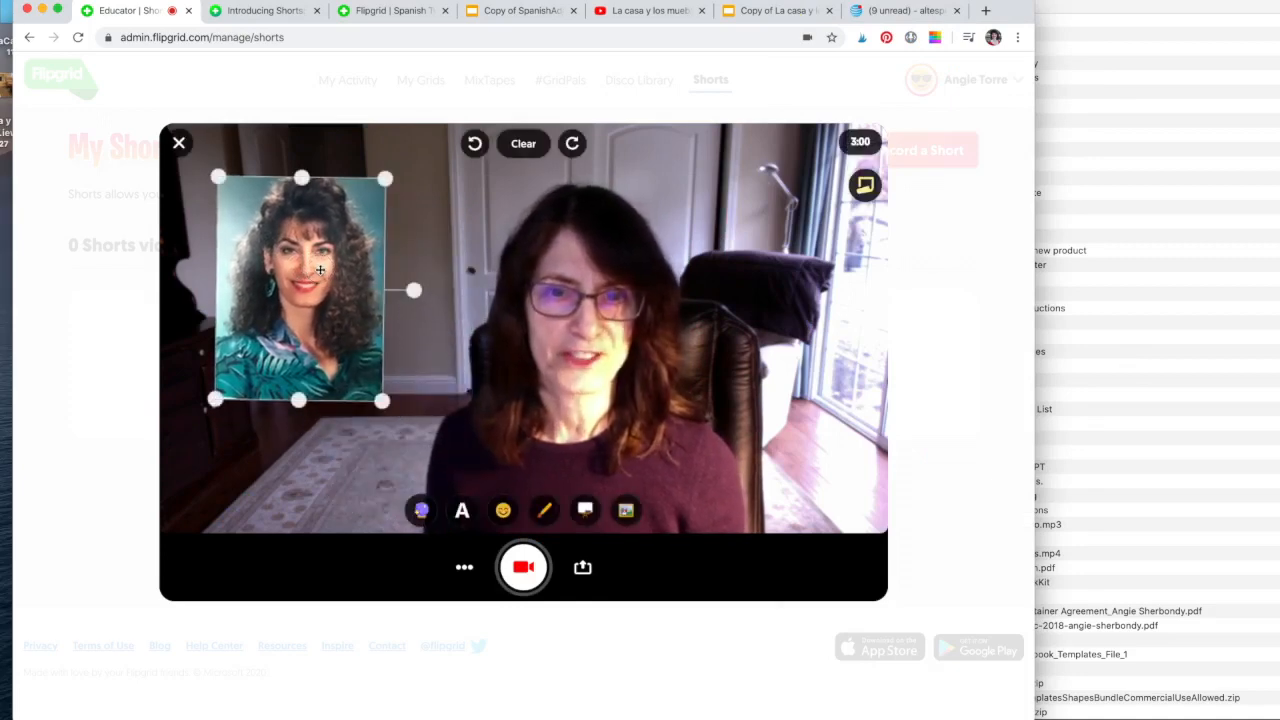
{"action": "left_click_drag", "start_coordinate": [382, 400], "coordinate": [376, 393]}
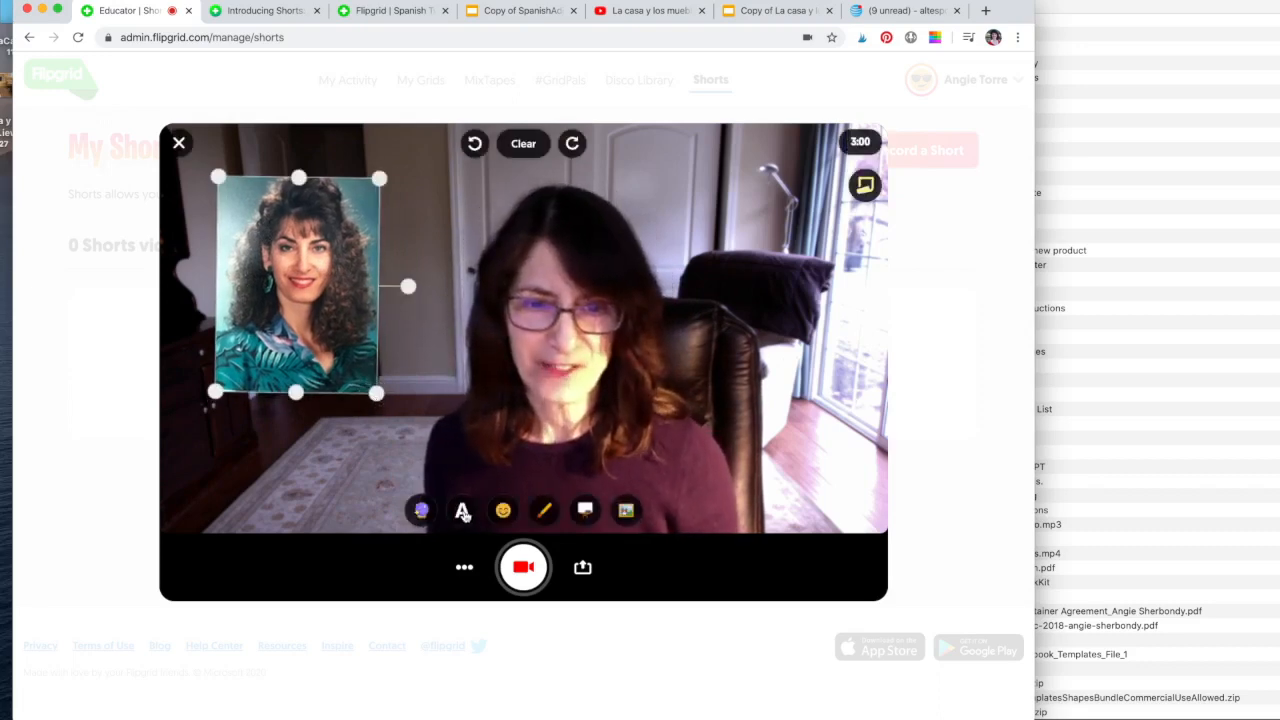
Add green text reading 'Me 2x' to the Short.
{"action": "left_click", "coordinate": [462, 510]}
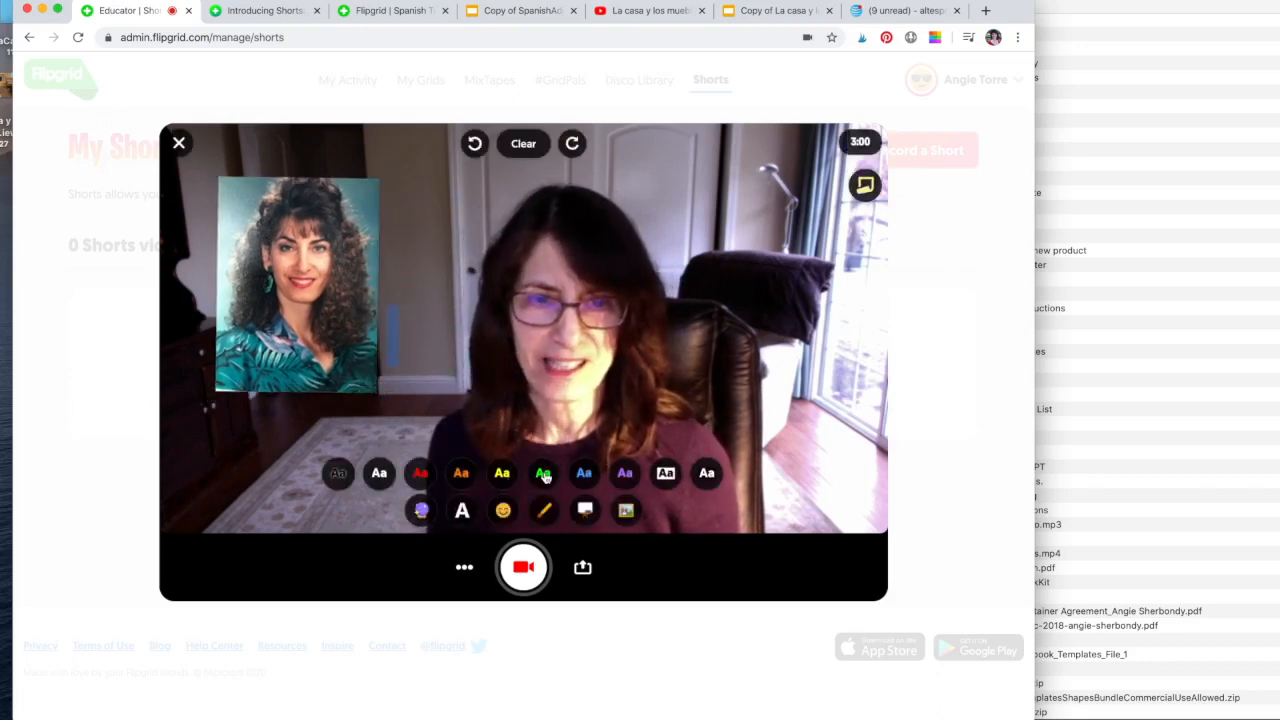
{"action": "left_click", "coordinate": [544, 474]}
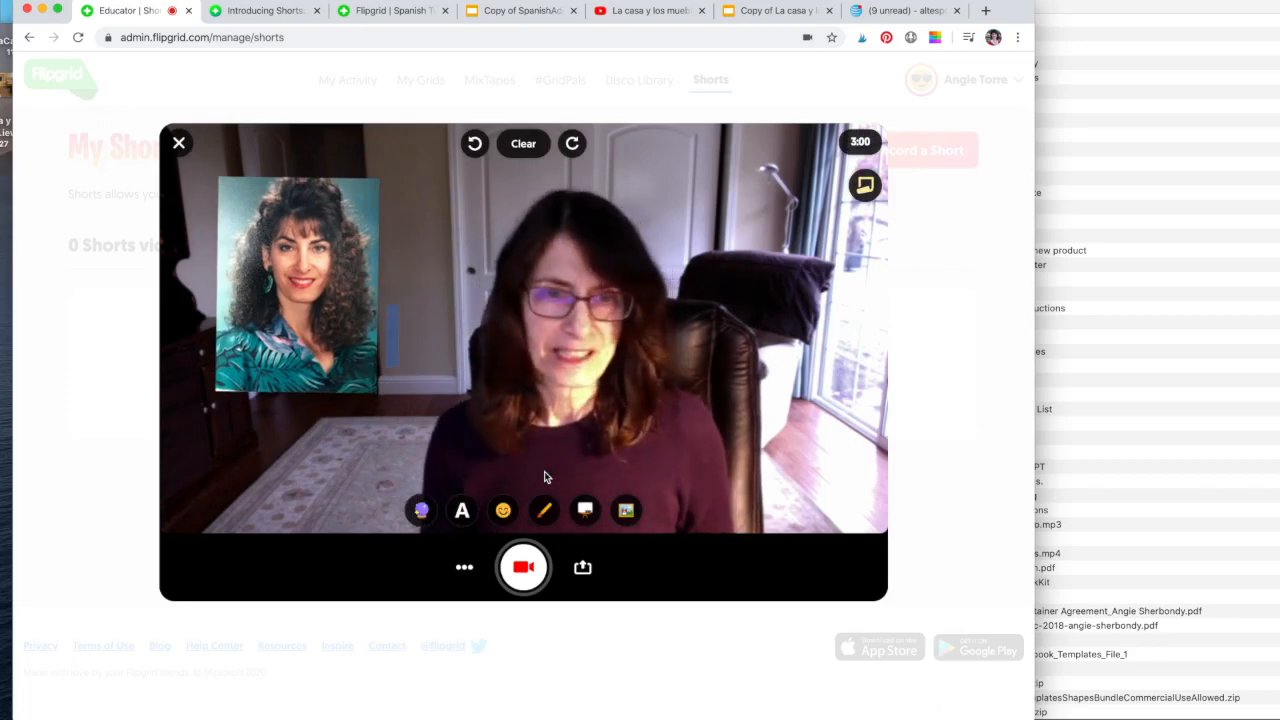
{"action": "type", "text": "Me 2x"}
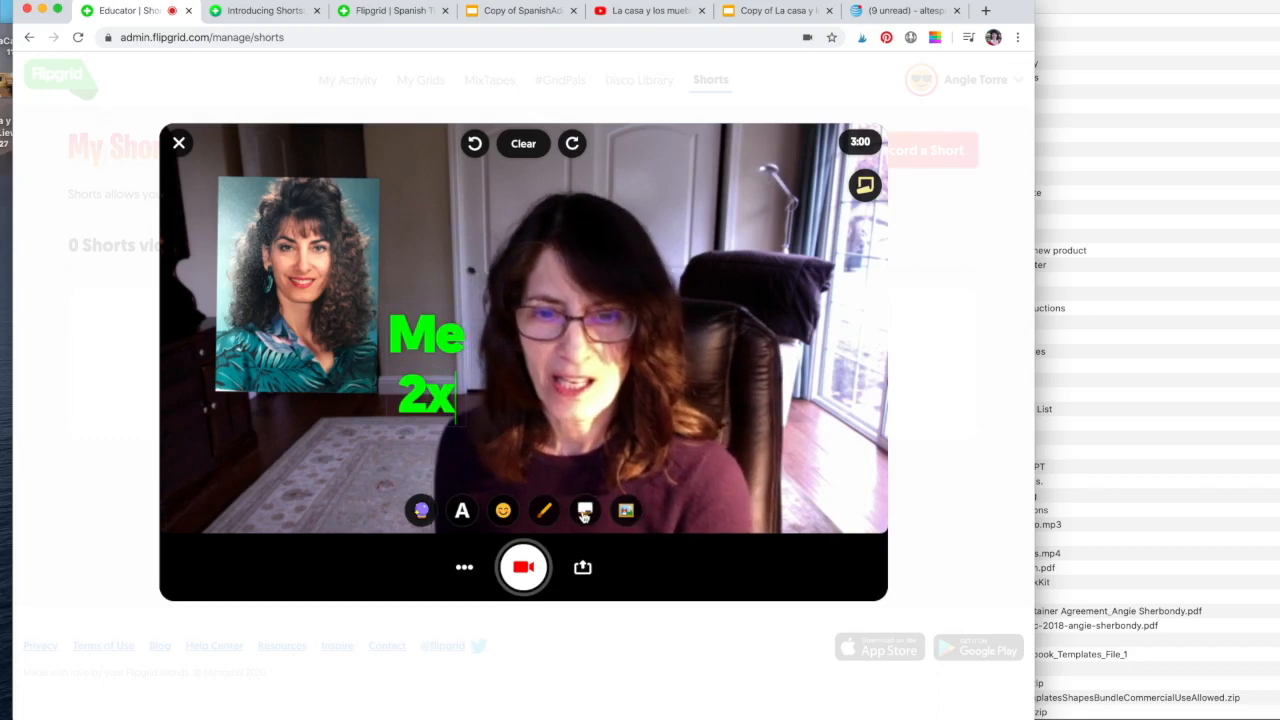
Draw a red freehand heart outline around the portrait photo sticker.
{"action": "left_click", "coordinate": [544, 508]}
{"action": "mouse_move", "coordinate": [306, 176]}
{"action": "left_mouse_down"}
{"action": "mouse_move", "coordinate": [363, 172]}
{"action": "mouse_move", "coordinate": [387, 262]}
{"action": "mouse_move", "coordinate": [314, 400]}
{"action": "left_mouse_up"}
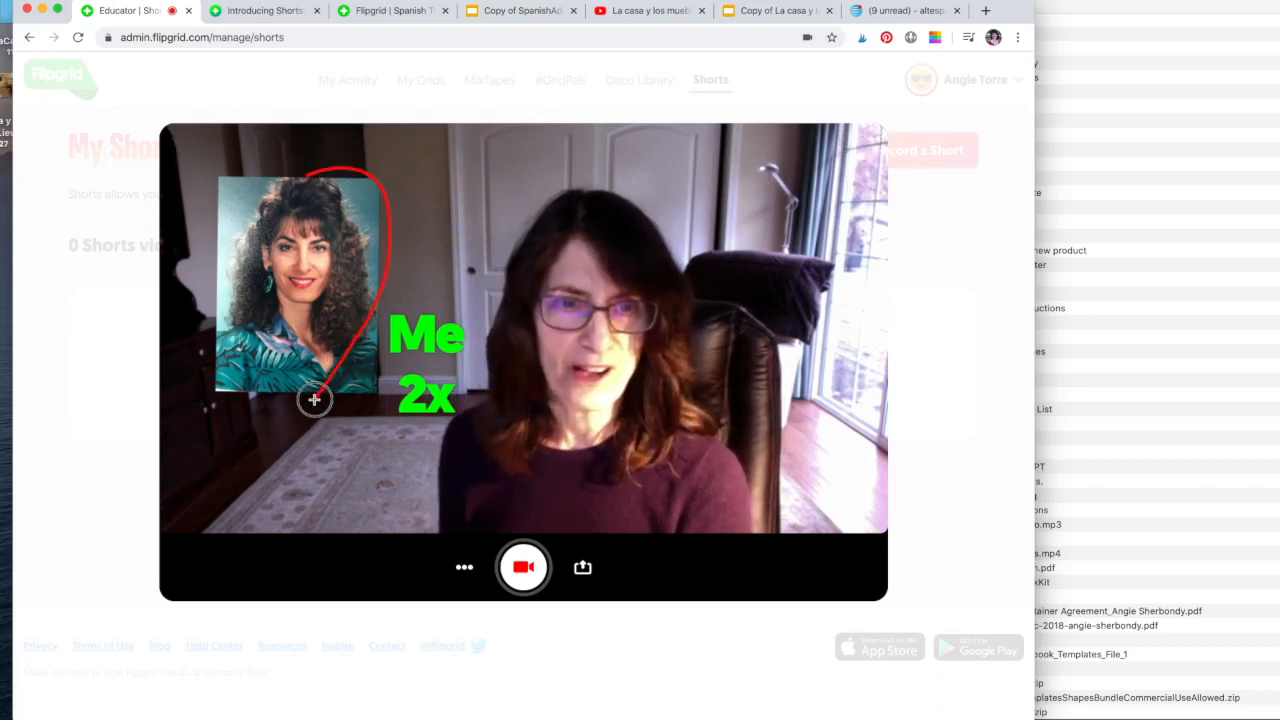
{"action": "mouse_move", "coordinate": [308, 176]}
{"action": "left_mouse_down"}
{"action": "mouse_move", "coordinate": [234, 160]}
{"action": "mouse_move", "coordinate": [200, 213]}
{"action": "mouse_move", "coordinate": [224, 305]}
{"action": "mouse_move", "coordinate": [310, 392]}
{"action": "left_mouse_up"}
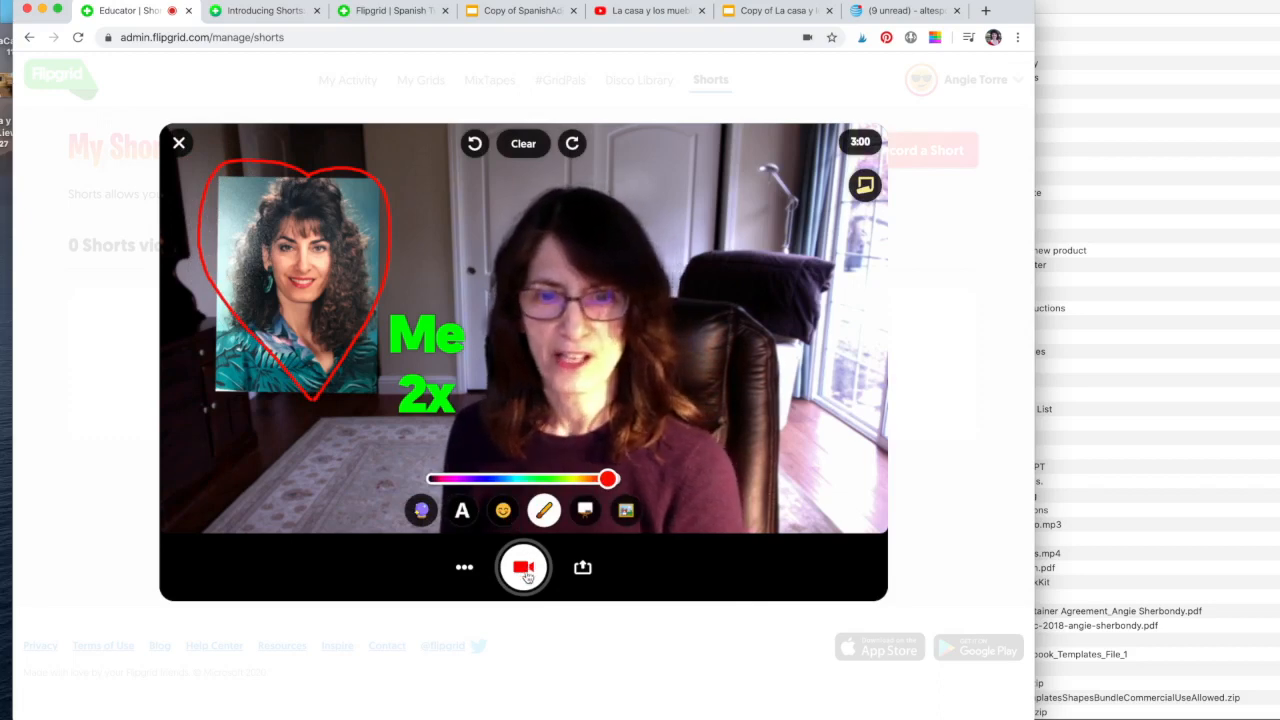
Record the decorated Short, capture a selfie cover, and upload it to My Shorts.
{"action": "left_click", "coordinate": [524, 568]}
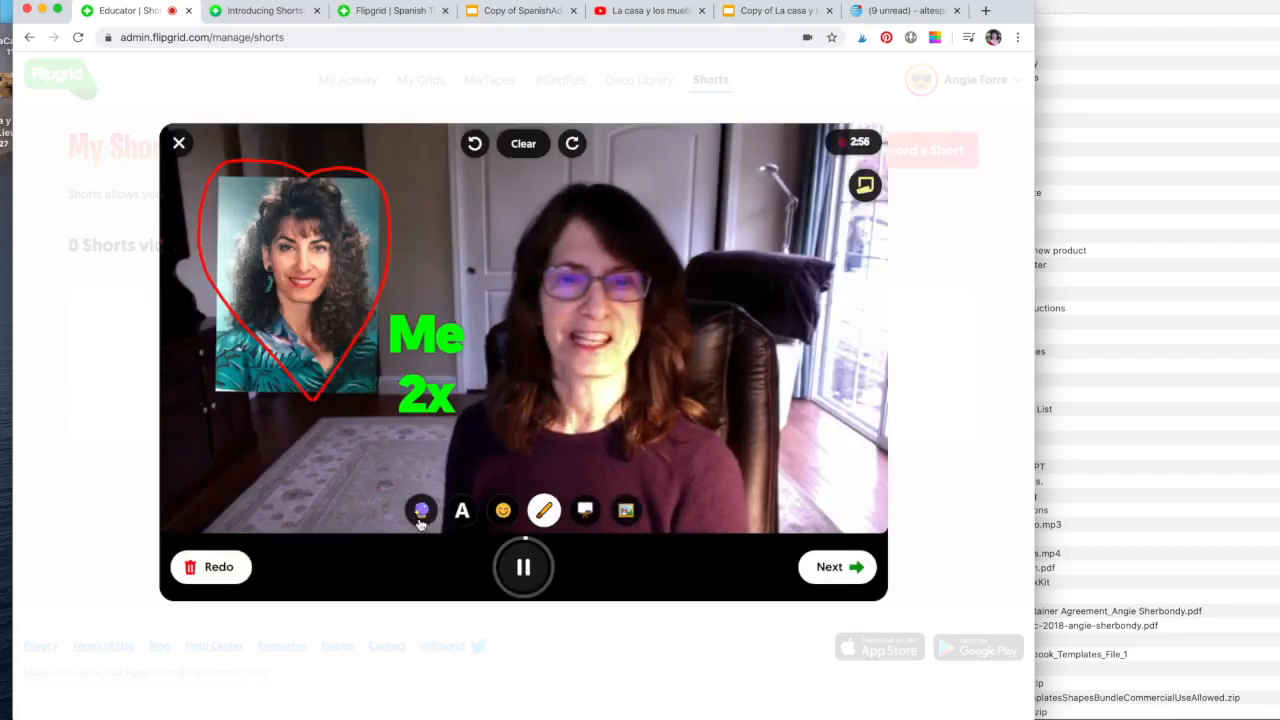
{"action": "left_click", "coordinate": [836, 567]}
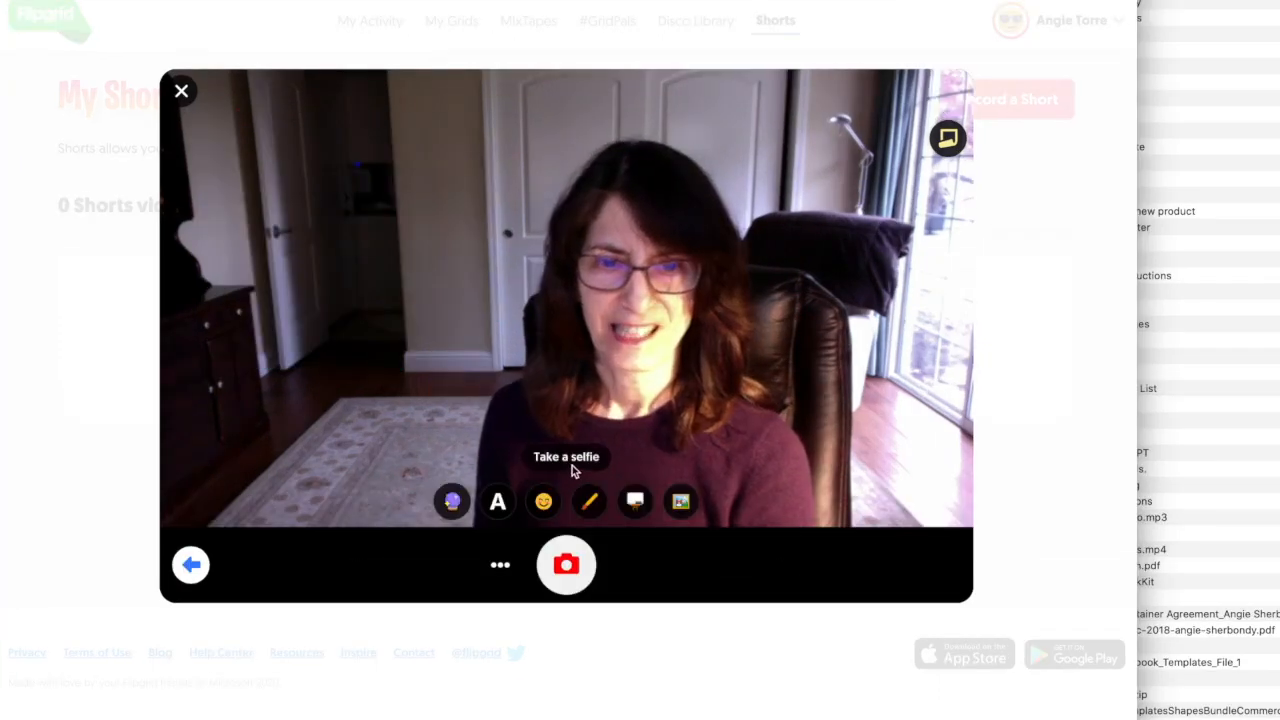
{"action": "left_click", "coordinate": [567, 566]}
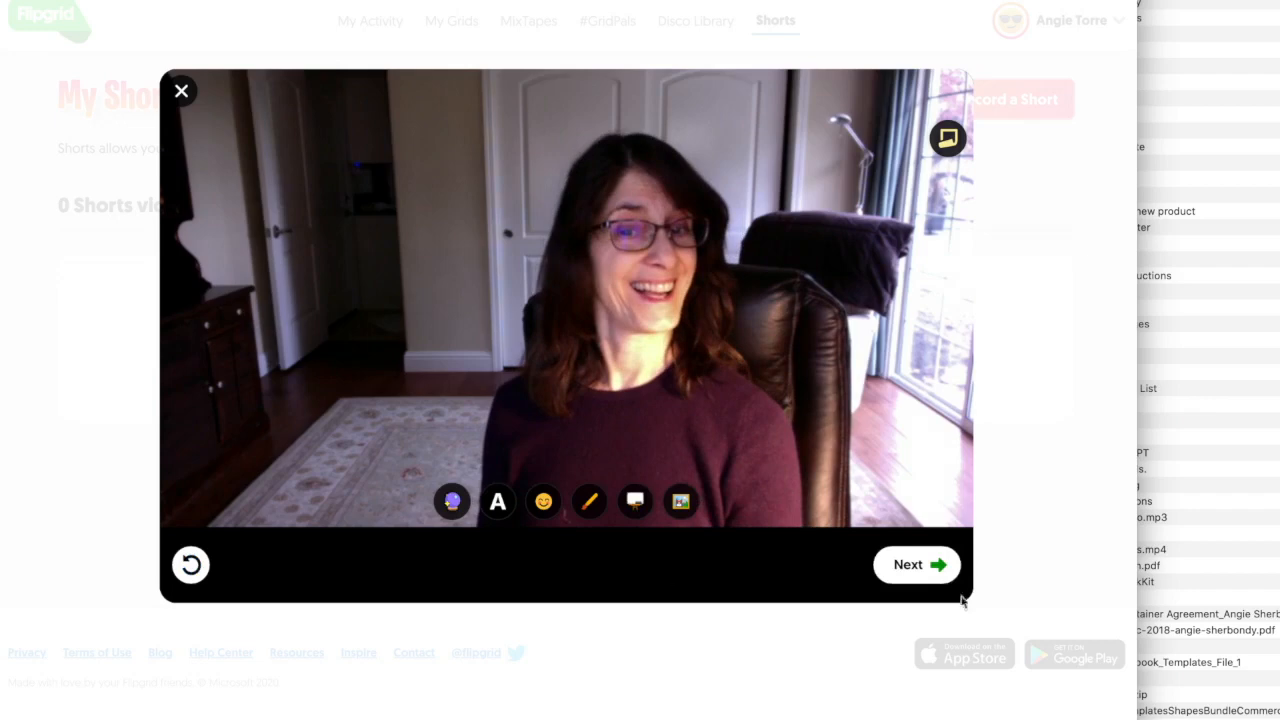
{"action": "left_click", "coordinate": [903, 565]}
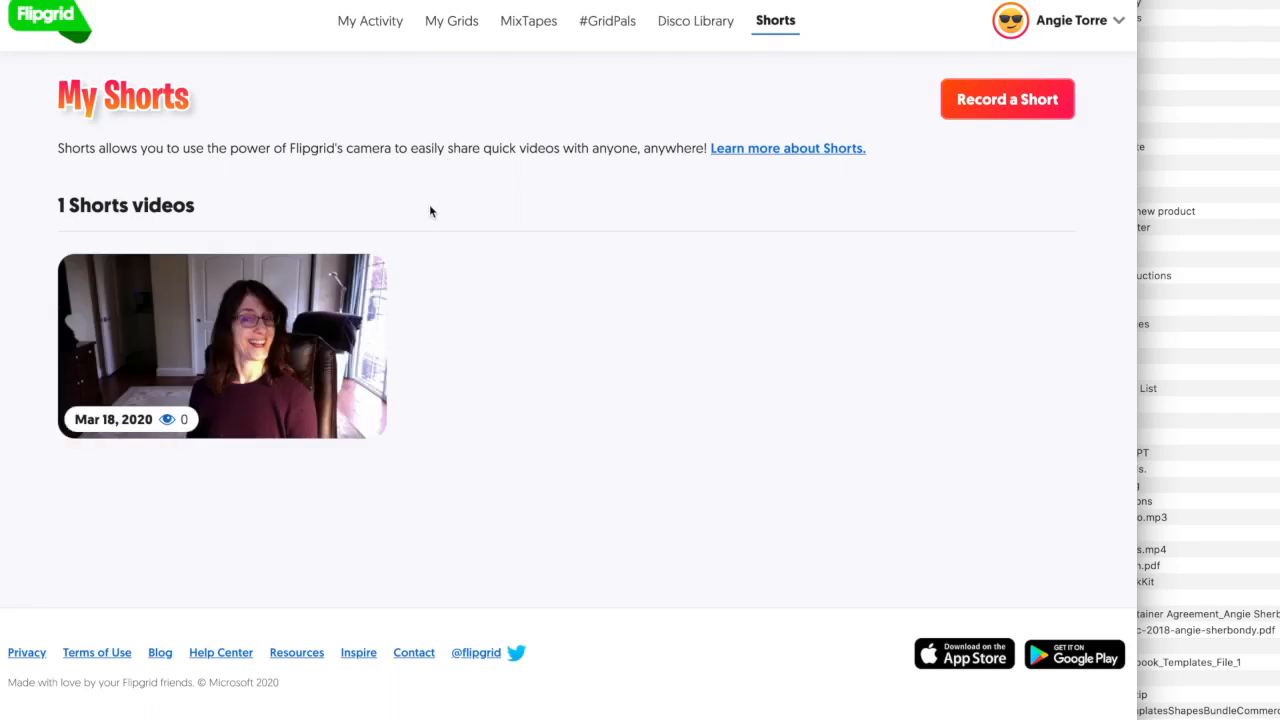
Play and pause the new Short, then copy its share link.
{"action": "left_click", "coordinate": [177, 362]}
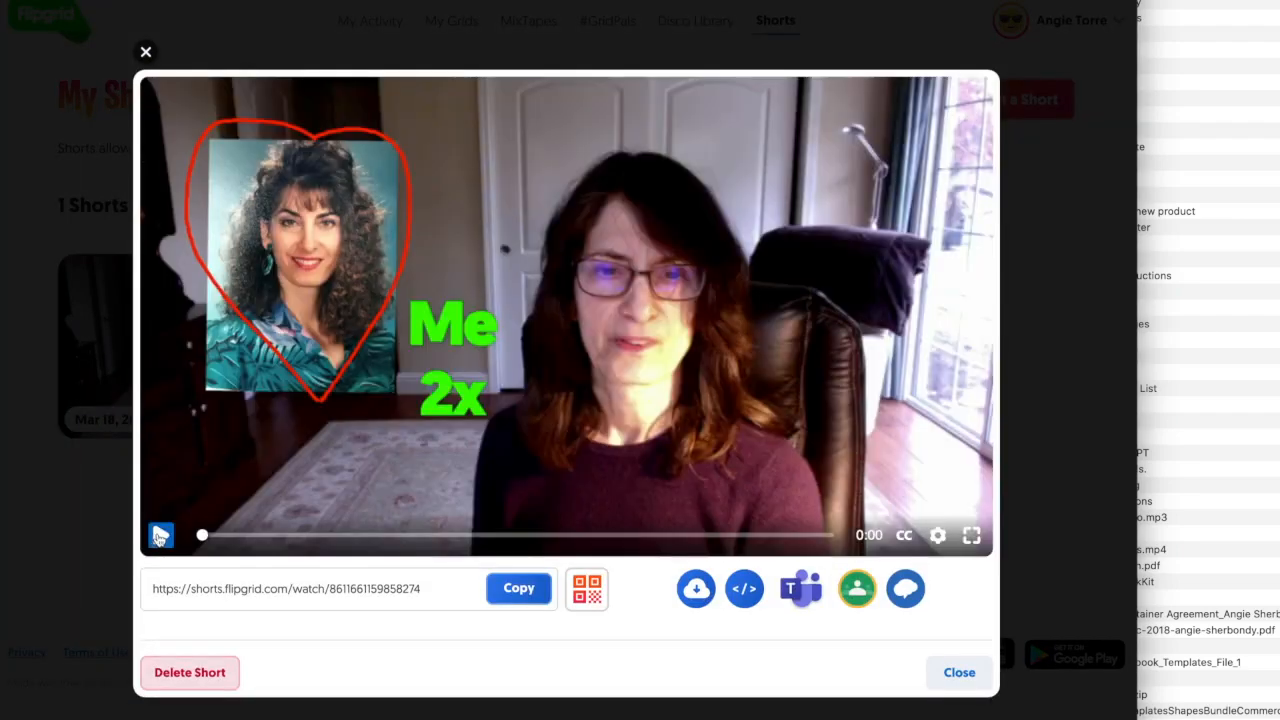
{"action": "left_click", "coordinate": [161, 535]}
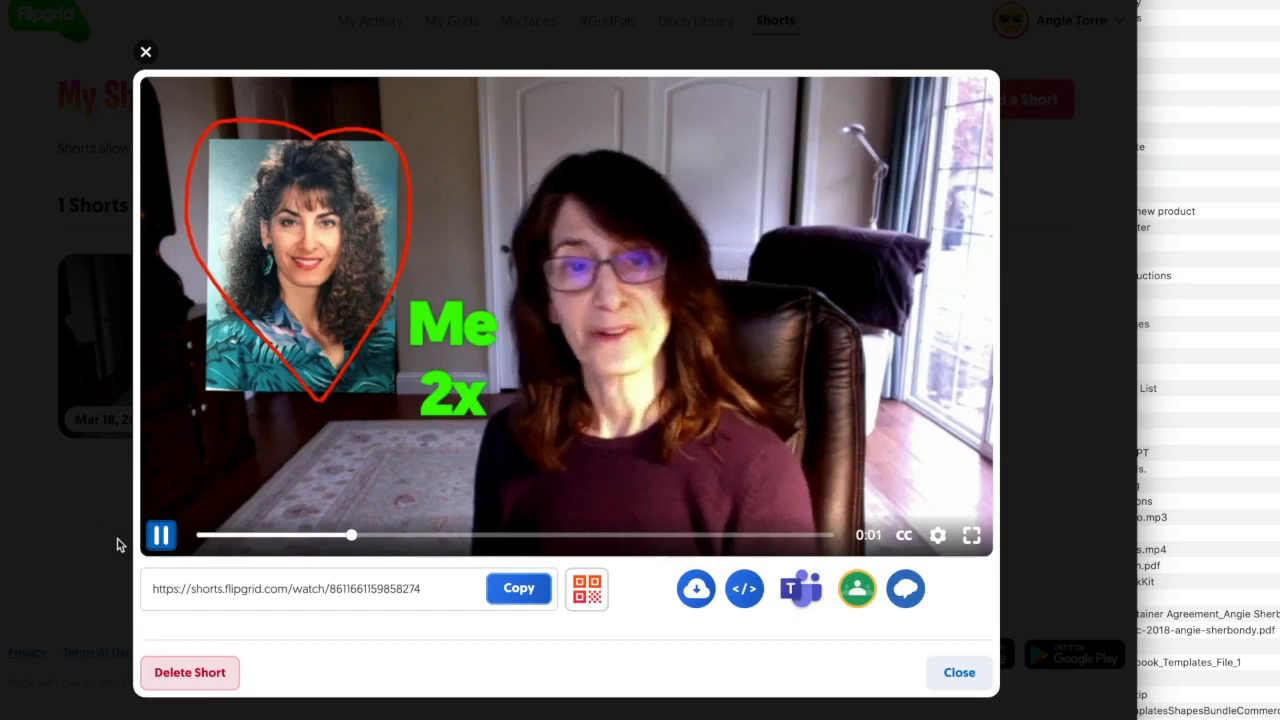
{"action": "left_click", "coordinate": [157, 545]}
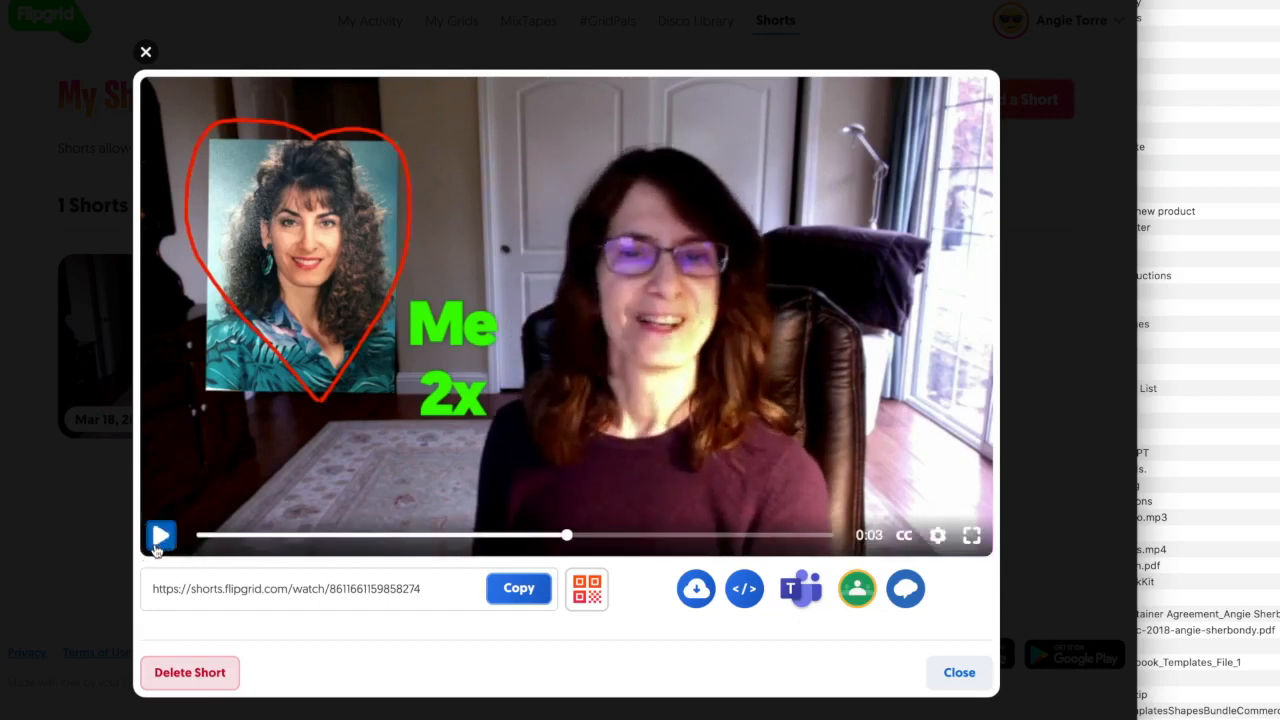
{"action": "left_click", "coordinate": [520, 589]}
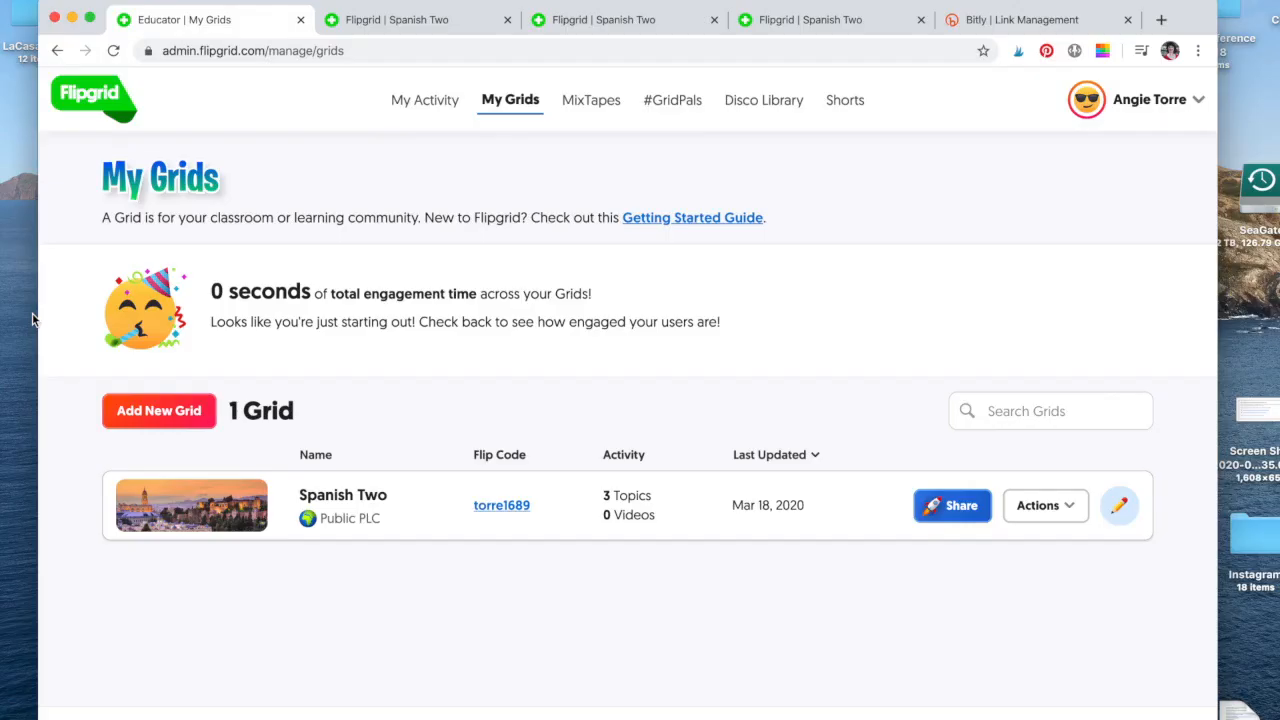
Open the Update Grid settings for the Spanish Two grid.
{"action": "left_click", "coordinate": [213, 508]}
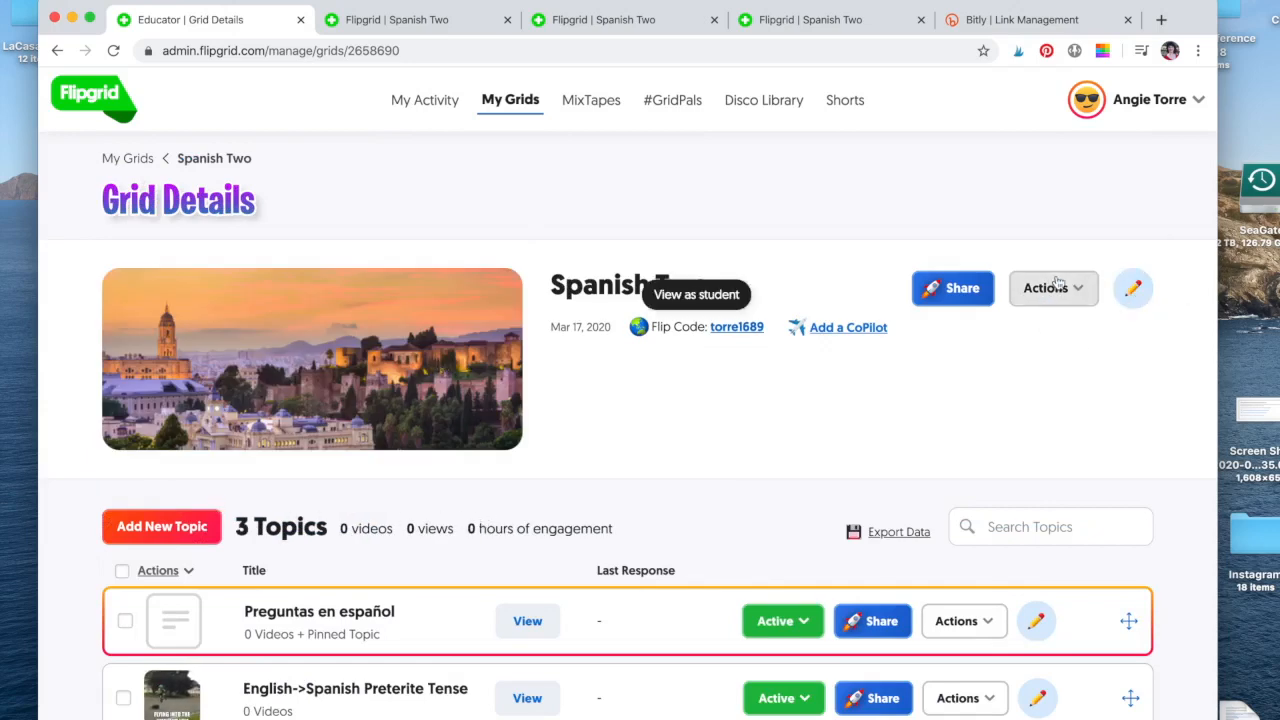
{"action": "left_click", "coordinate": [1134, 290]}
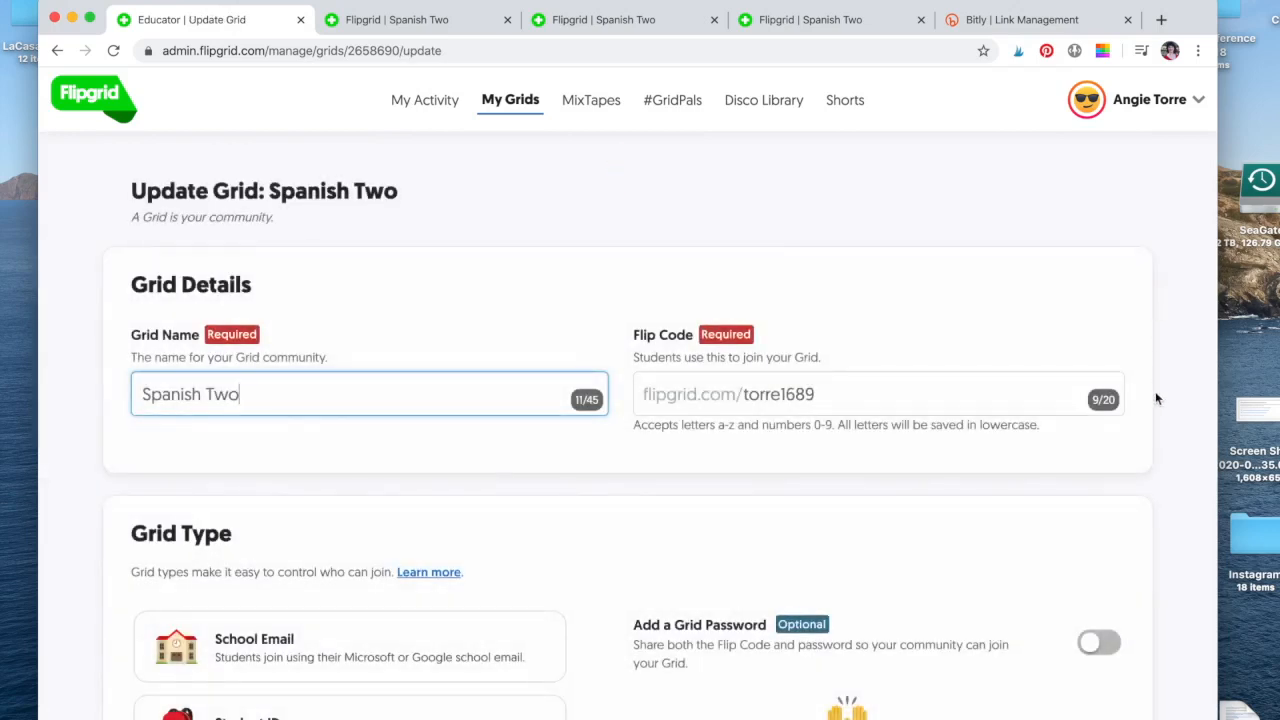
{"action": "scroll", "coordinate": [1158, 398], "scroll_direction": "down", "scroll_amount": 10}
{"action": "scroll", "coordinate": [1163, 407], "scroll_direction": "down", "scroll_amount": 8}
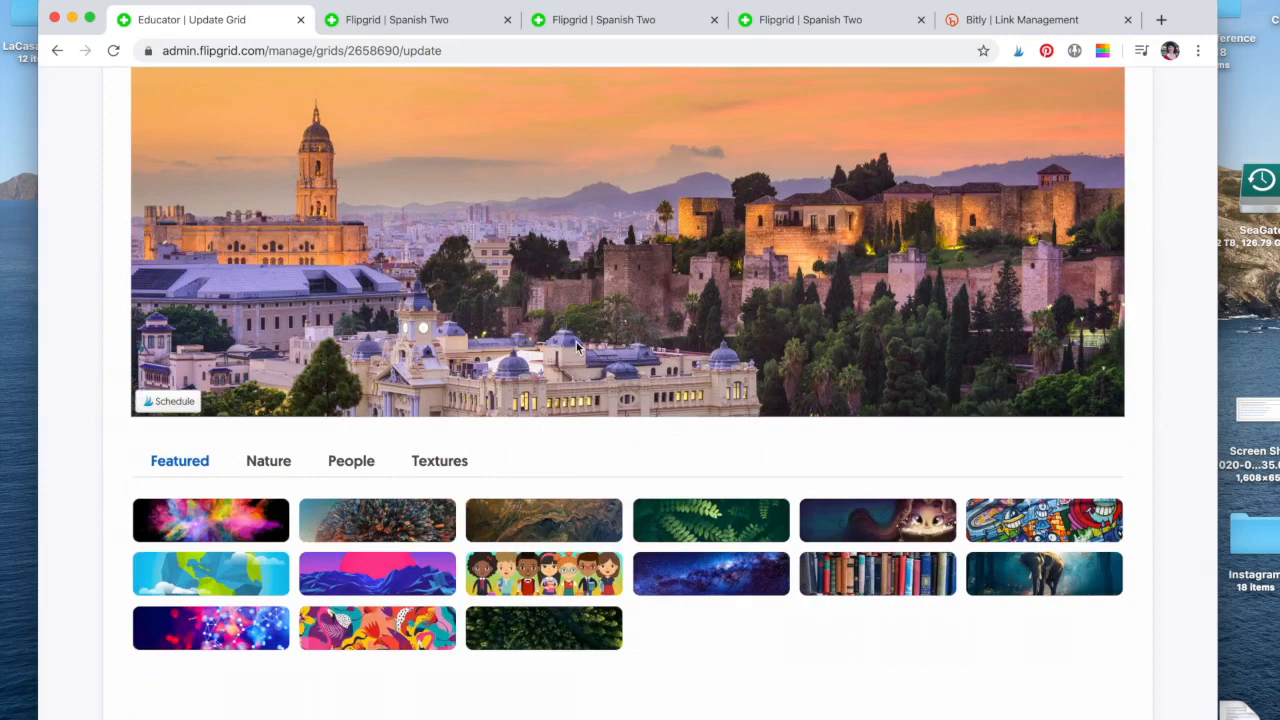
Browse the Nature, People and Textures cover images, return to Featured, and scroll to Features.
{"action": "left_click", "coordinate": [272, 465]}
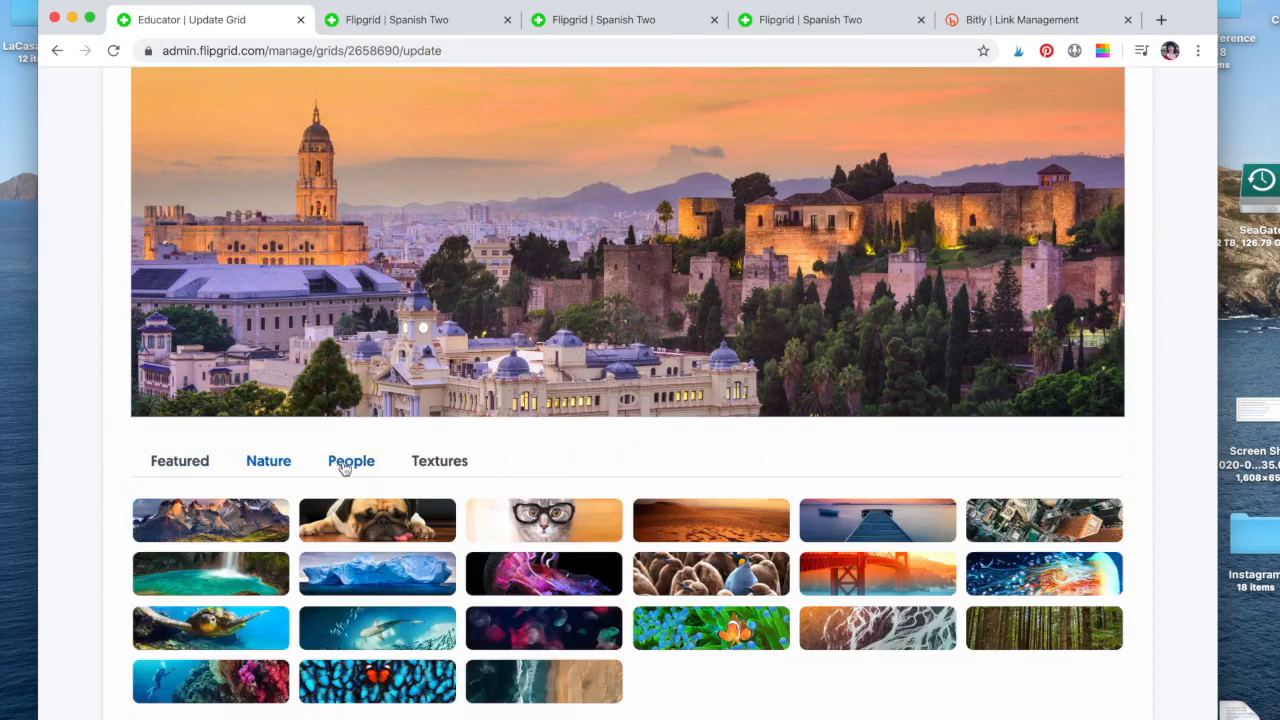
{"action": "left_click", "coordinate": [350, 464]}
{"action": "left_click", "coordinate": [430, 465]}
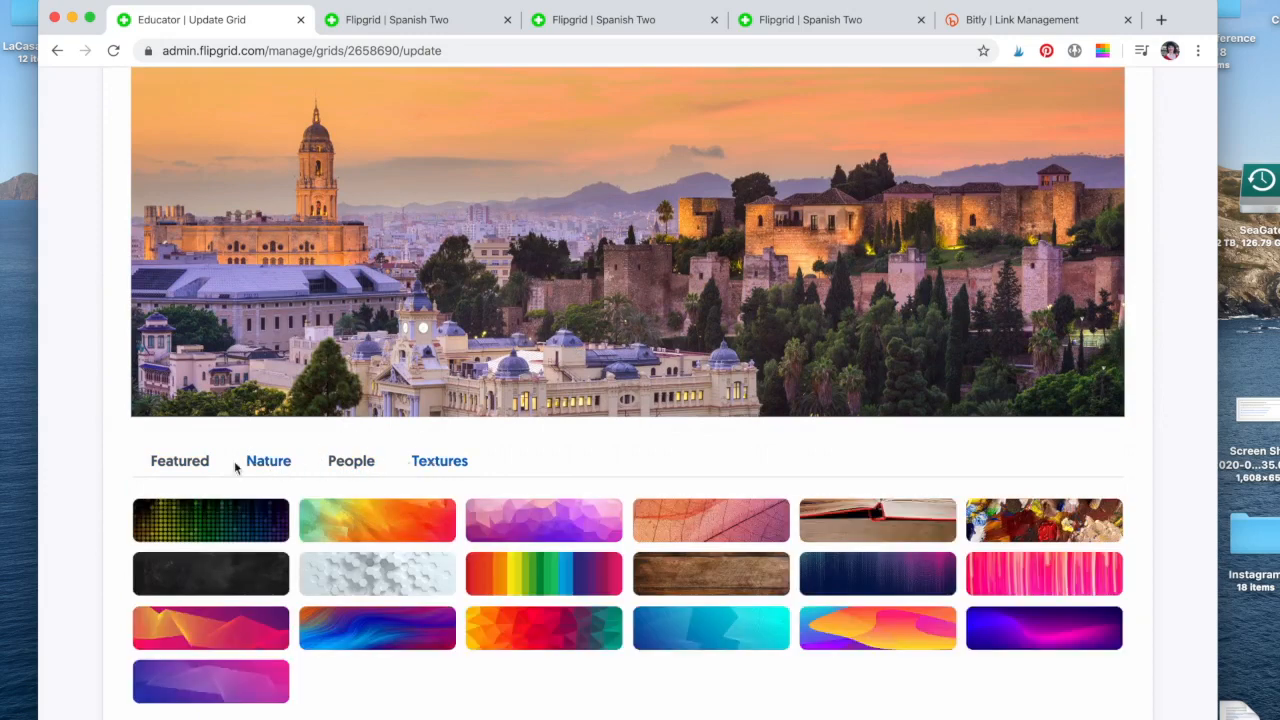
{"action": "left_click", "coordinate": [183, 466]}
{"action": "scroll", "coordinate": [557, 460], "scroll_direction": "up", "scroll_amount": 5}
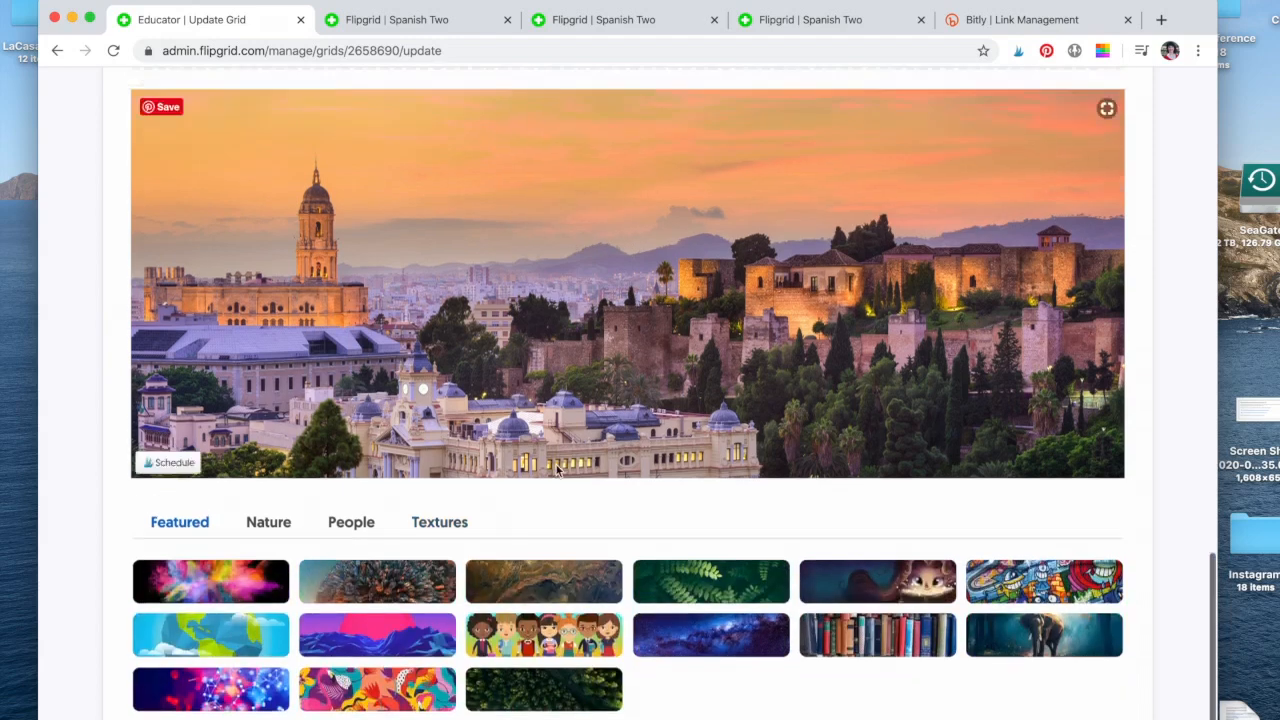
{"action": "scroll", "coordinate": [586, 390], "scroll_direction": "down", "scroll_amount": 3}
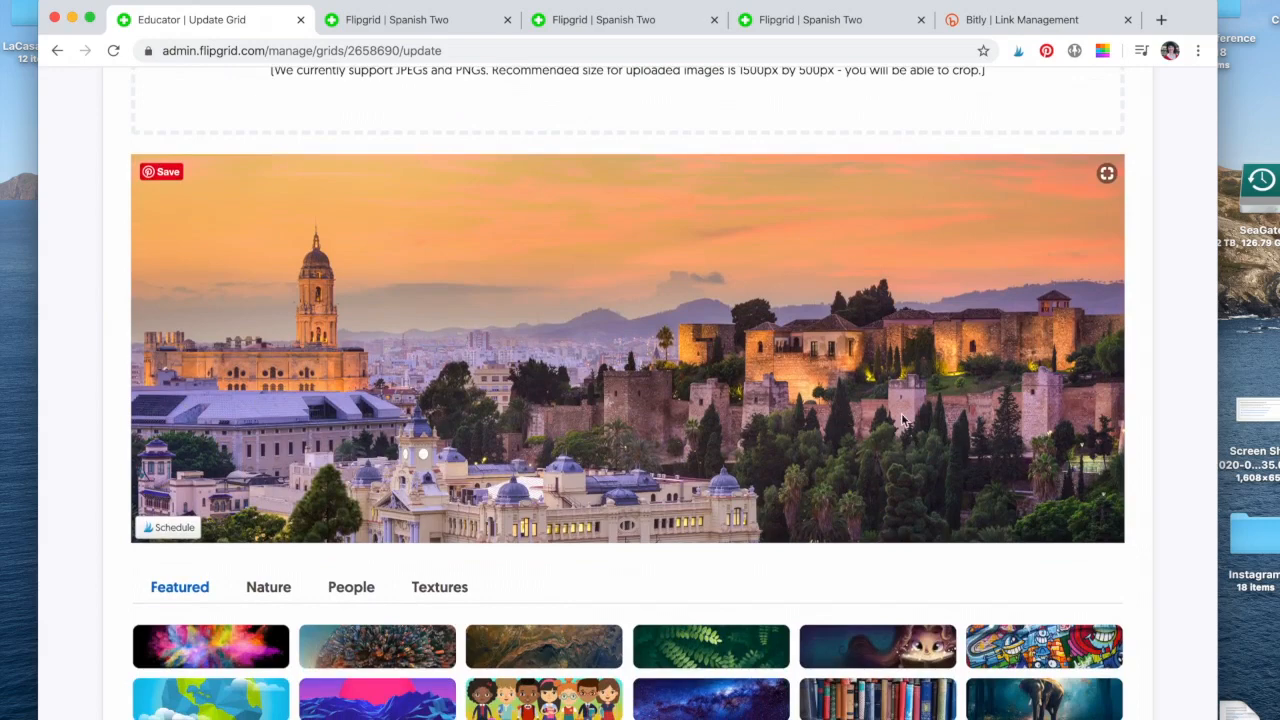
{"action": "scroll", "coordinate": [901, 420], "scroll_direction": "up", "scroll_amount": 15}
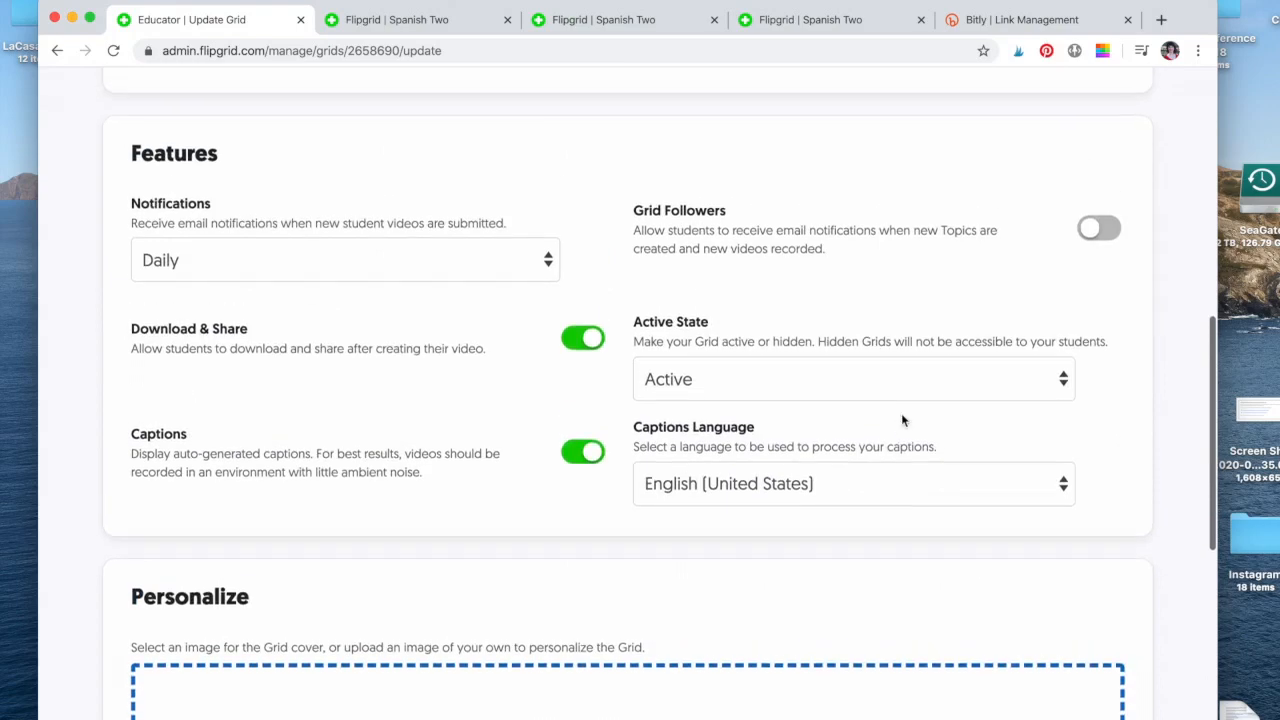
Keep the grid's Active State set to Active.
{"action": "scroll", "coordinate": [901, 420], "scroll_direction": "up", "scroll_amount": 5}
{"action": "scroll", "coordinate": [901, 420], "scroll_direction": "down", "scroll_amount": 8}
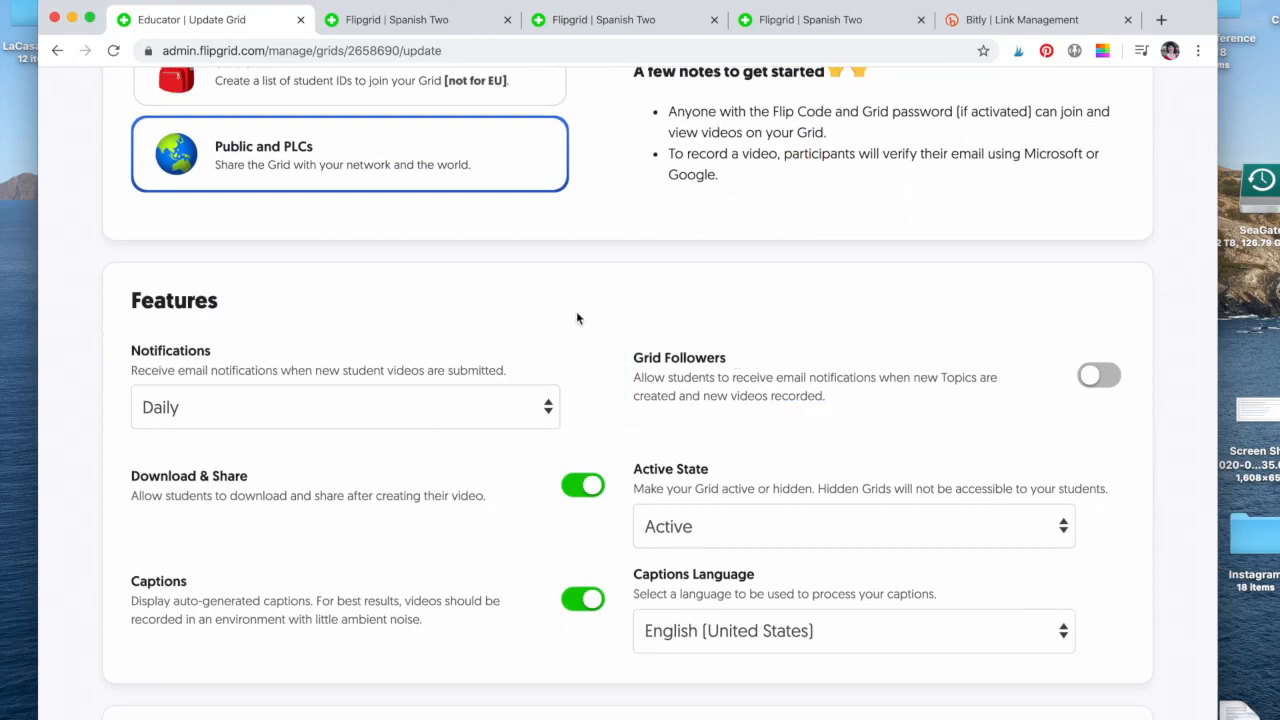
{"action": "left_click", "coordinate": [1065, 539]}
{"action": "left_click", "coordinate": [1068, 535]}
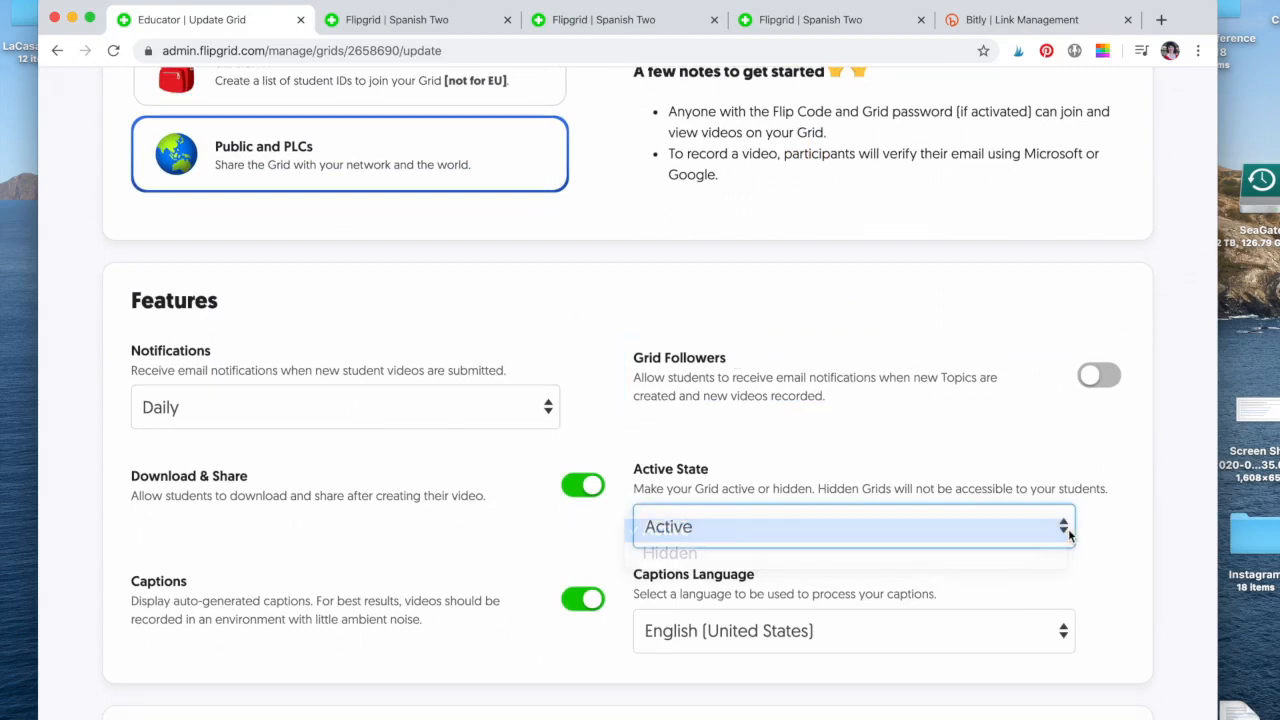
Scroll back to the top and return to the My Grids list showing Spanish Two.
{"action": "scroll", "coordinate": [765, 433], "scroll_direction": "up", "scroll_amount": 5}
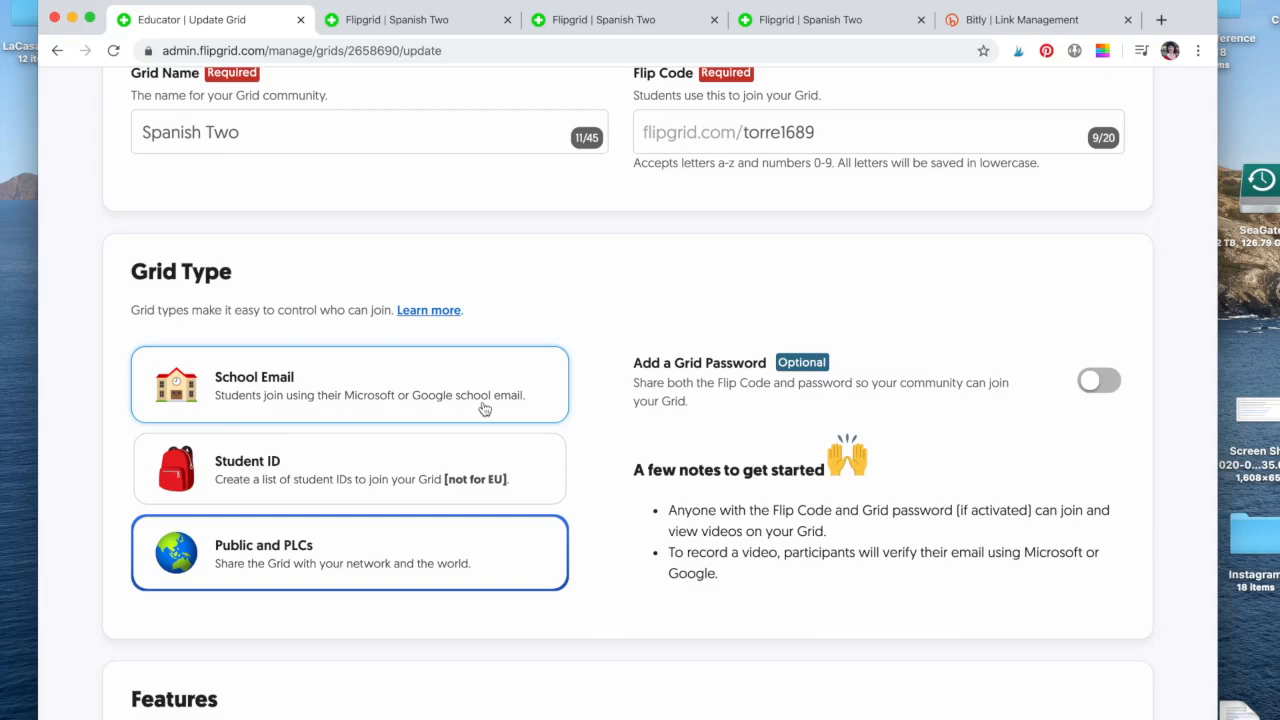
{"action": "scroll", "coordinate": [484, 408], "scroll_direction": "up", "scroll_amount": 2}
{"action": "scroll", "coordinate": [567, 192], "scroll_direction": "down", "scroll_amount": 3}
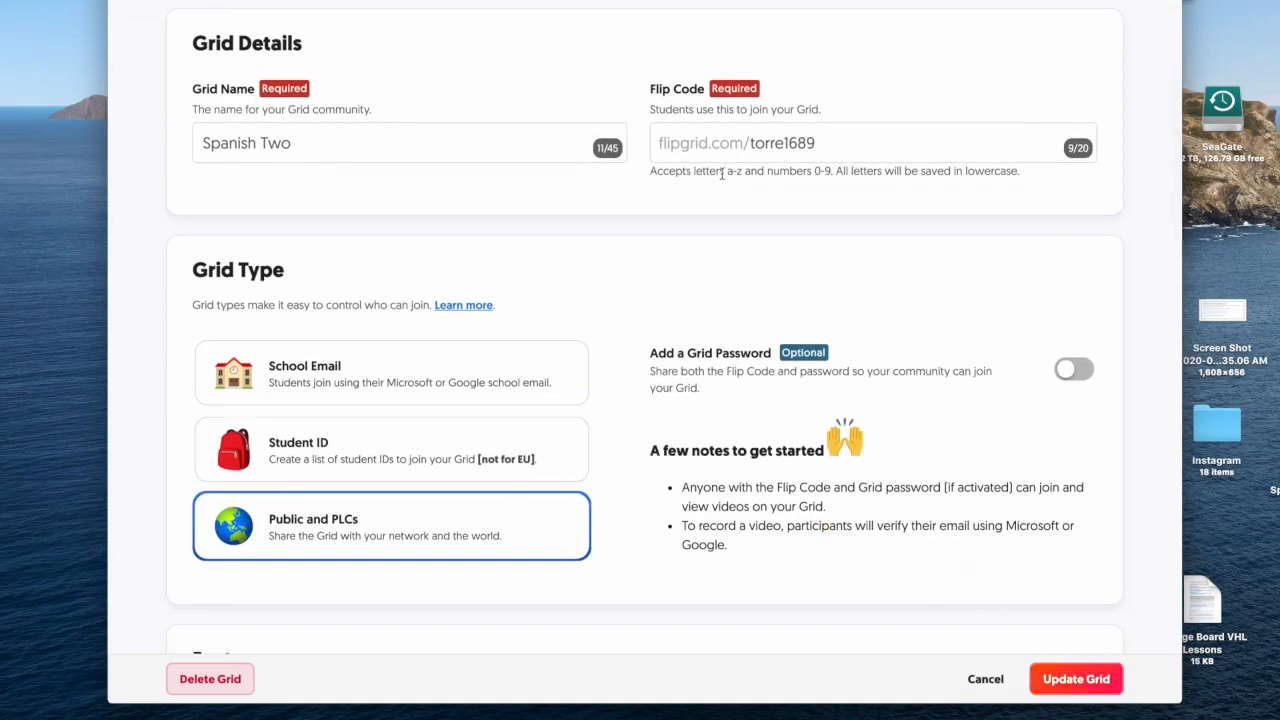
{"action": "scroll", "coordinate": [721, 173], "scroll_direction": "up", "scroll_amount": 3}
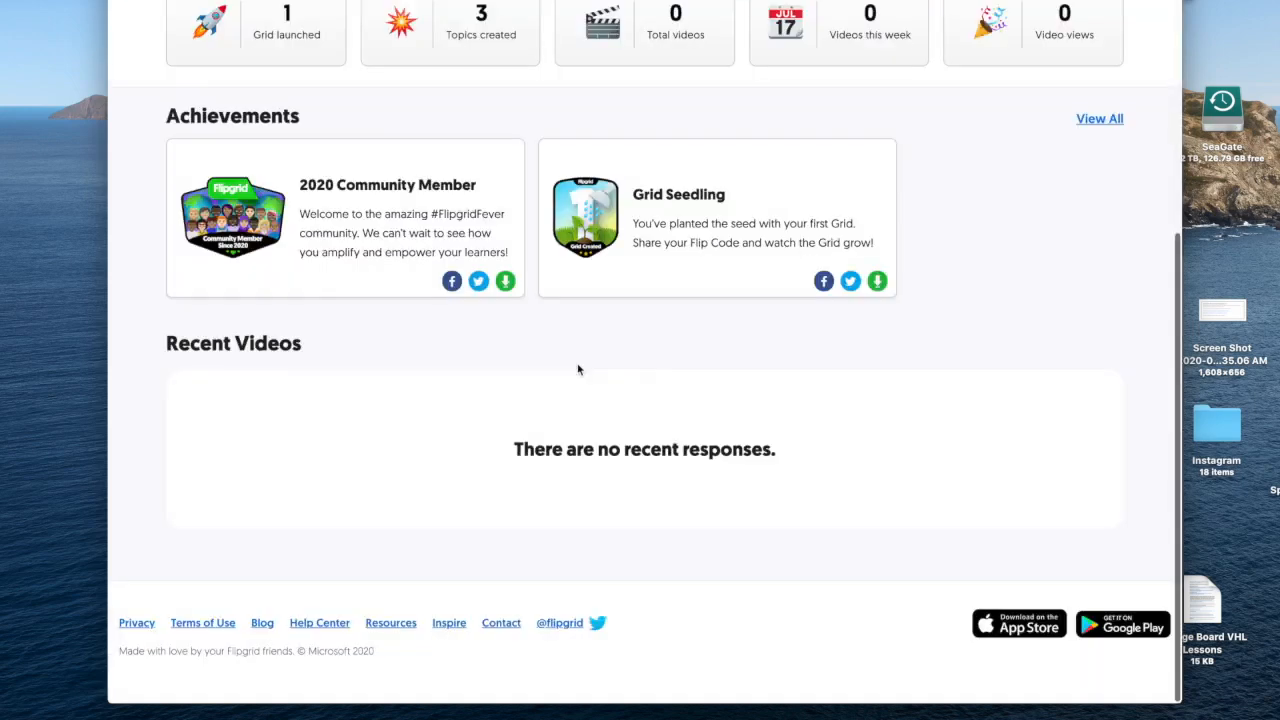
{"action": "scroll", "coordinate": [580, 366], "scroll_direction": "up", "scroll_amount": 5}
{"action": "left_click", "coordinate": [546, 38]}
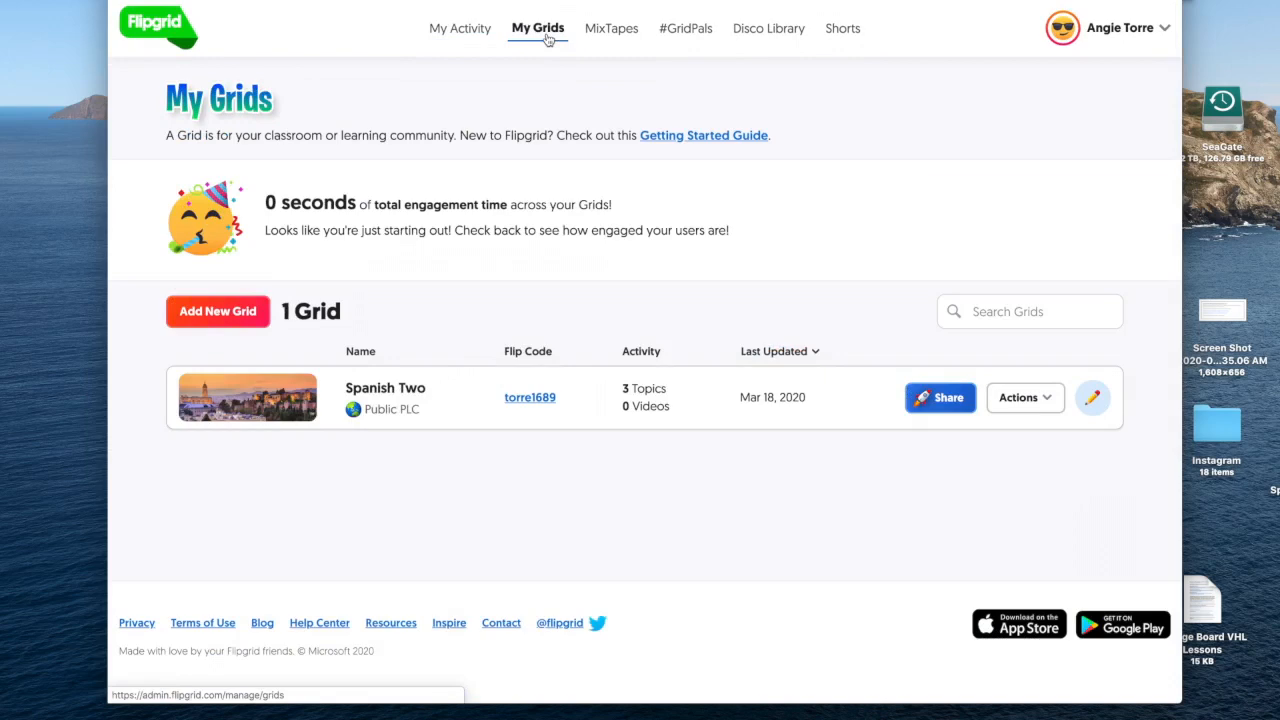
{"action": "left_click", "coordinate": [530, 398]}
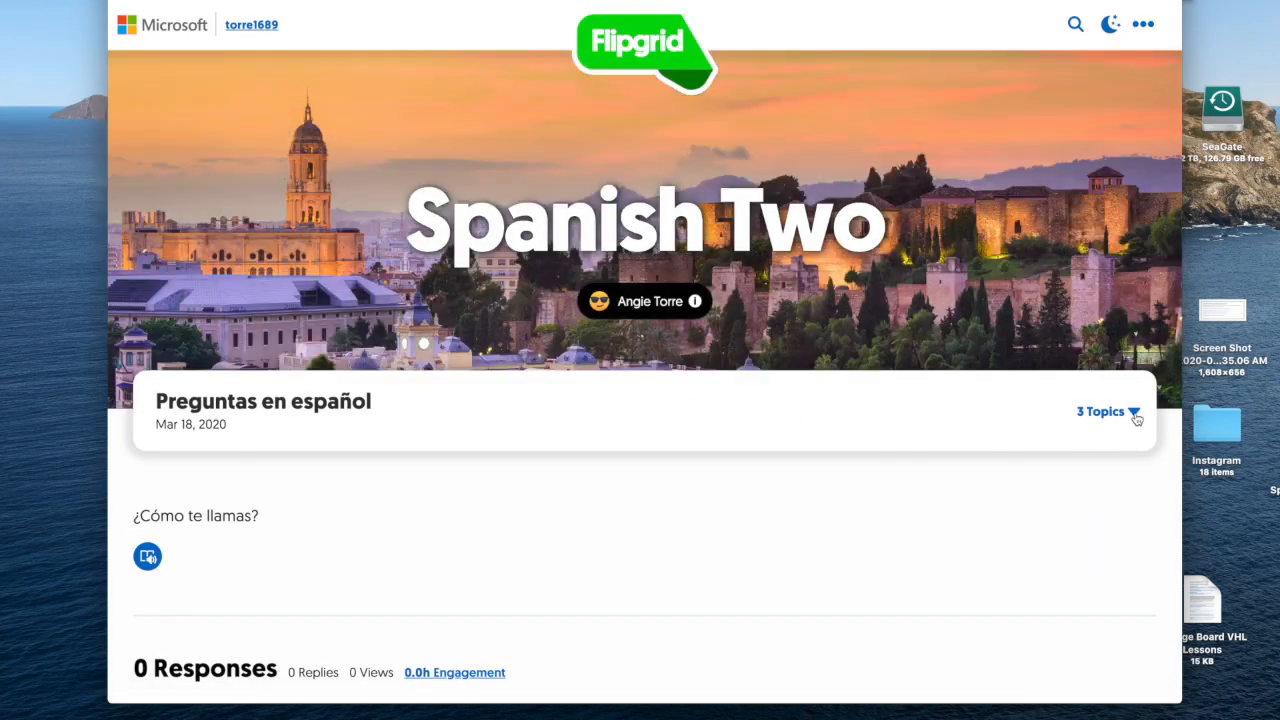
{"action": "left_click", "coordinate": [1134, 413]}
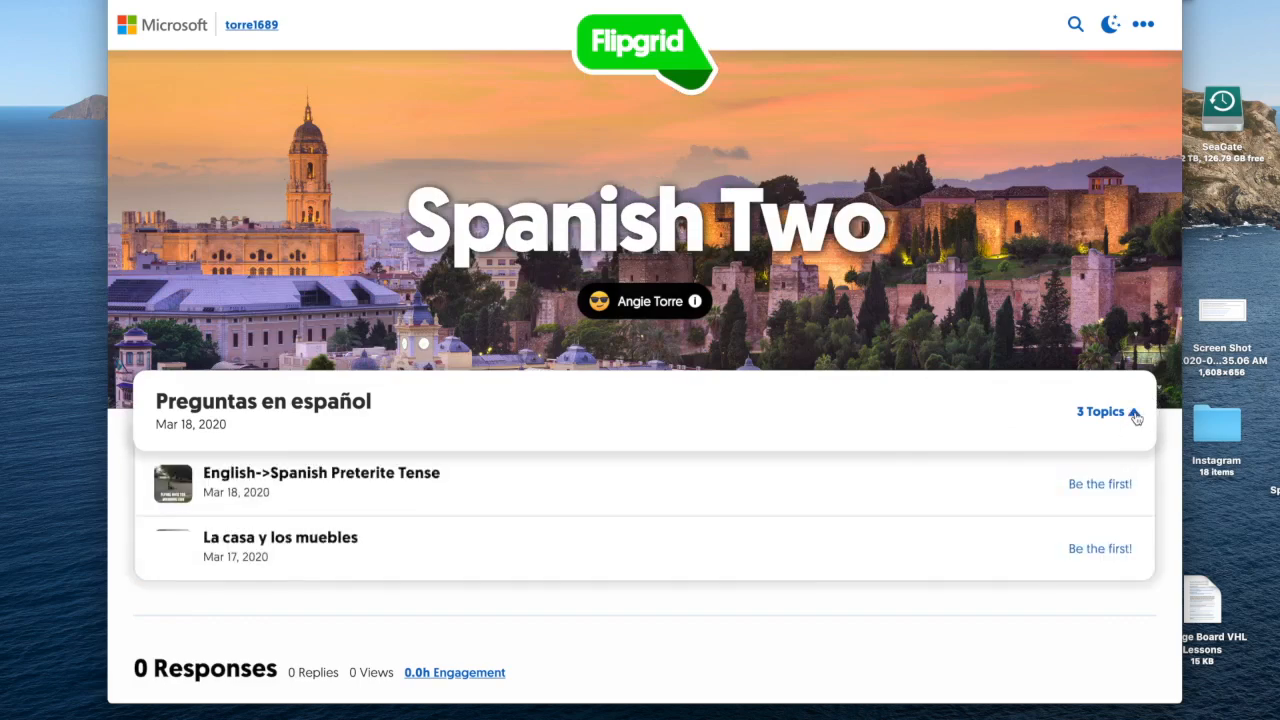
{"action": "left_click", "coordinate": [337, 556]}
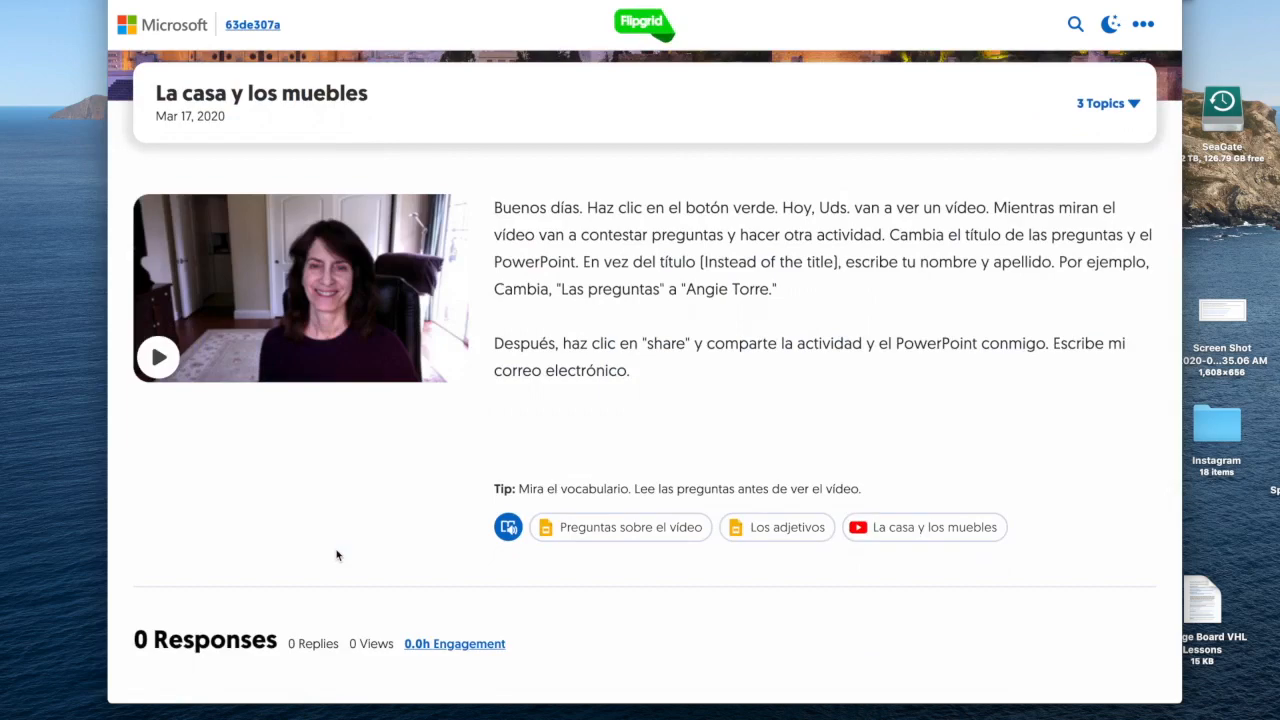
{"action": "left_click", "coordinate": [160, 356]}
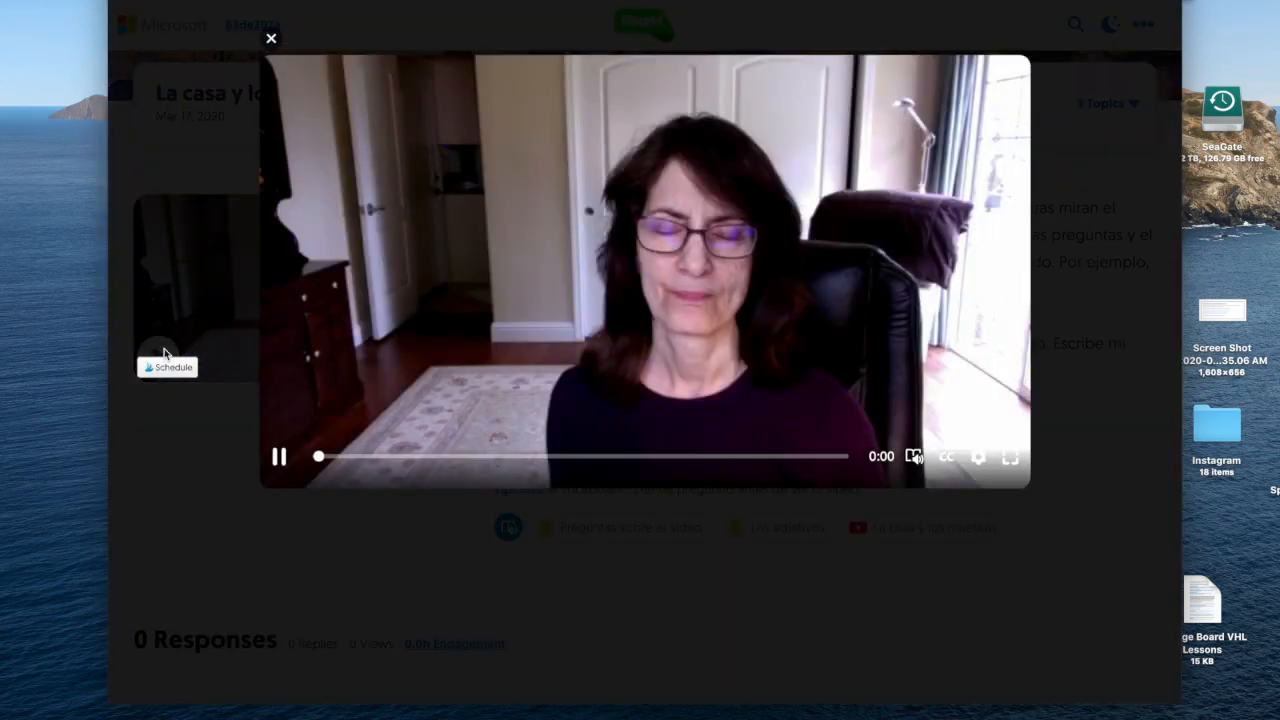
{"action": "left_click", "coordinate": [279, 459]}
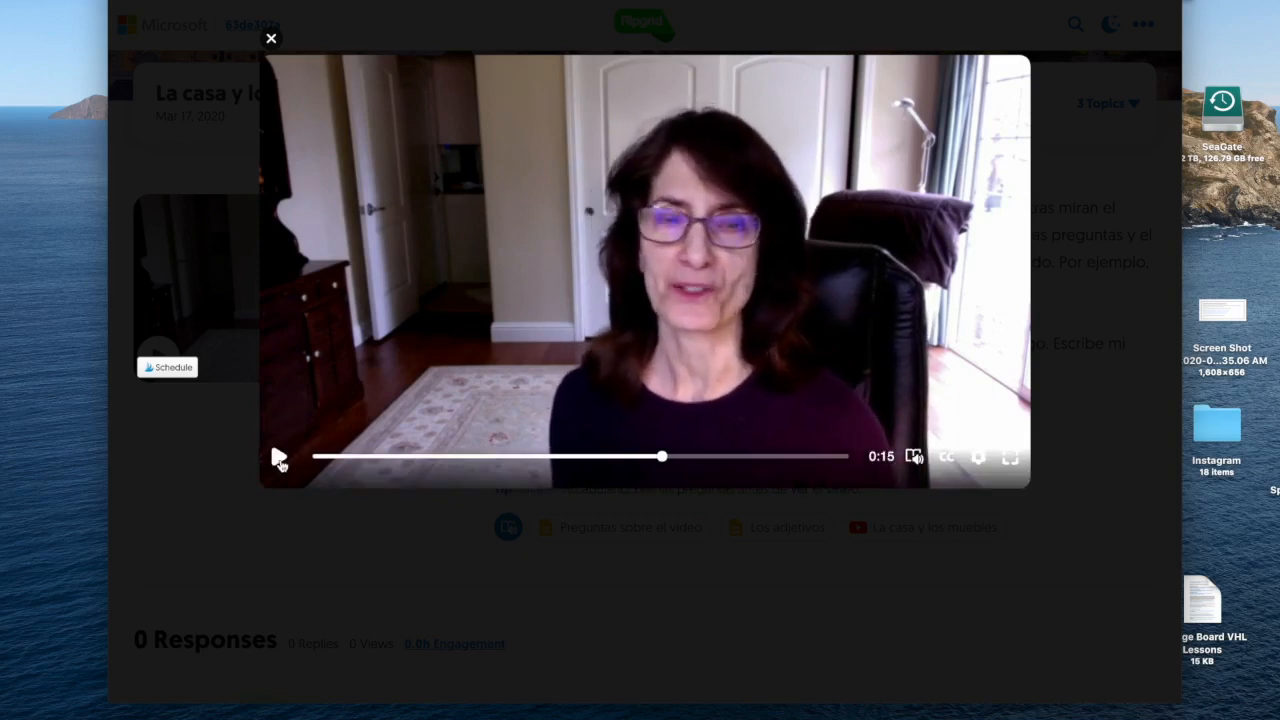
{"action": "left_click", "coordinate": [271, 38]}
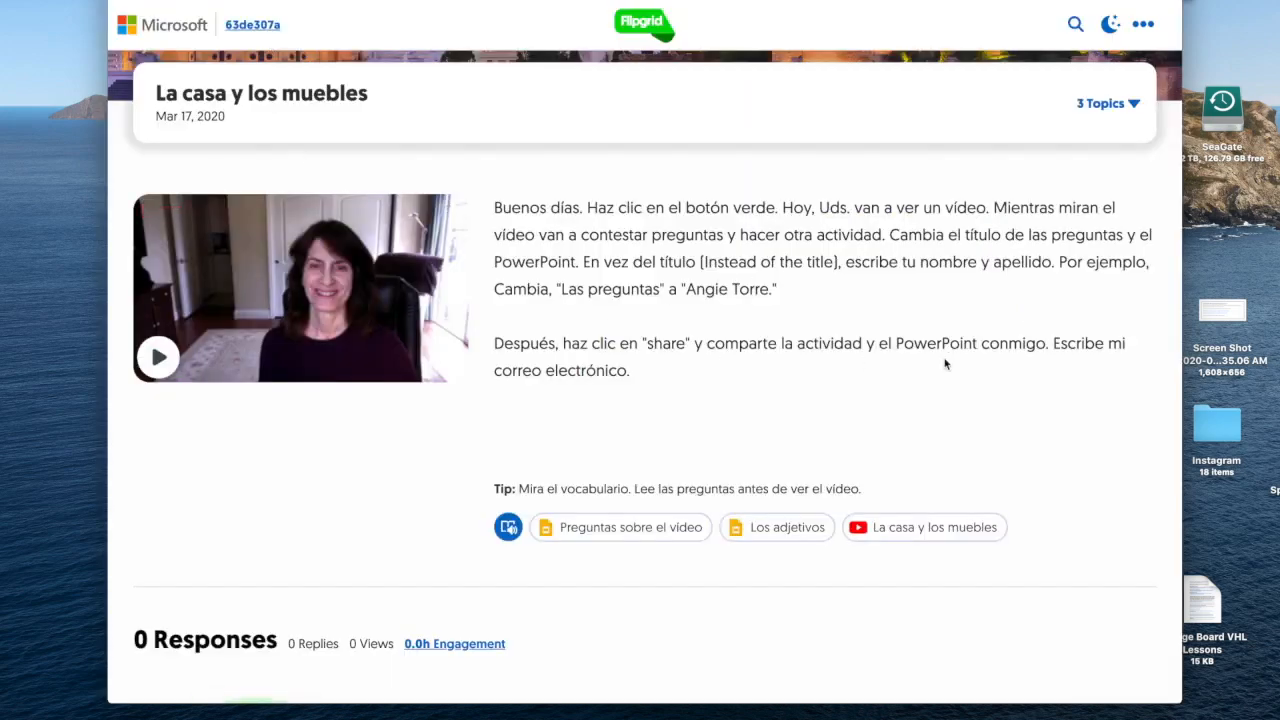
{"action": "scroll", "coordinate": [945, 363], "scroll_direction": "down", "scroll_amount": 3}
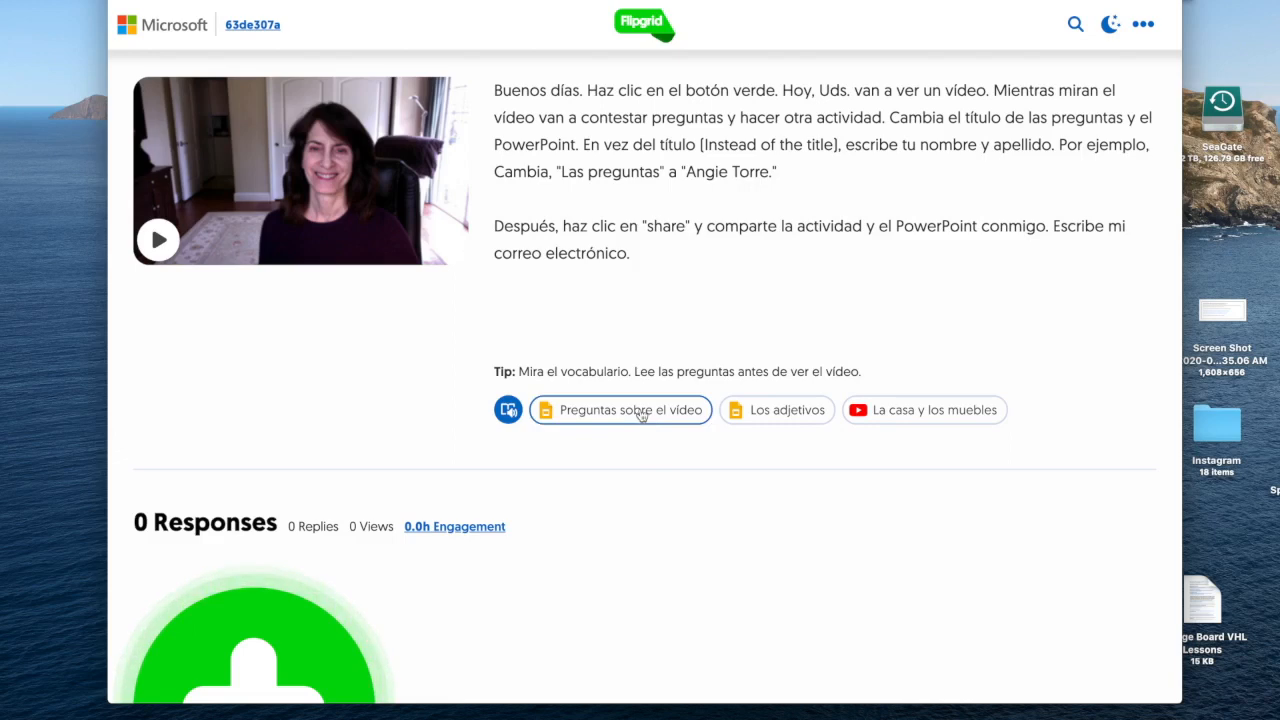
Make a personal Google Slides copy of the Preguntas sobre el vídeo worksheet.
{"action": "left_click", "coordinate": [643, 416]}
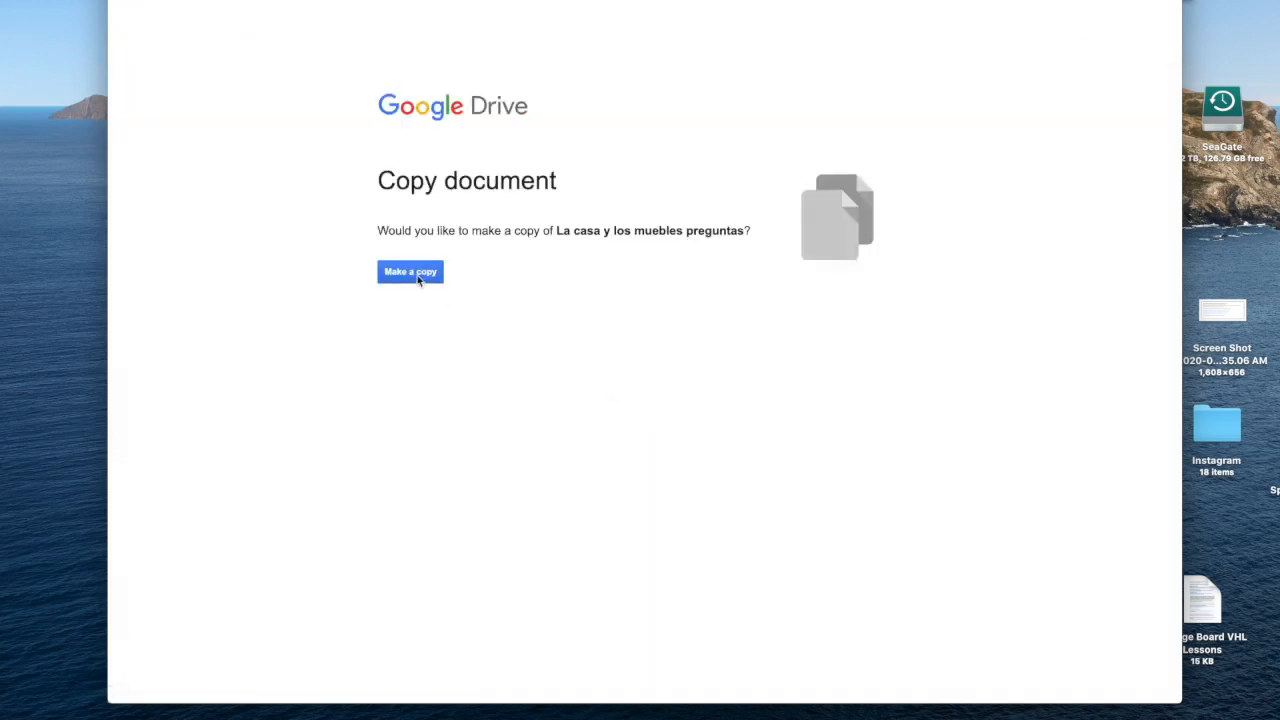
{"action": "left_click", "coordinate": [419, 281]}
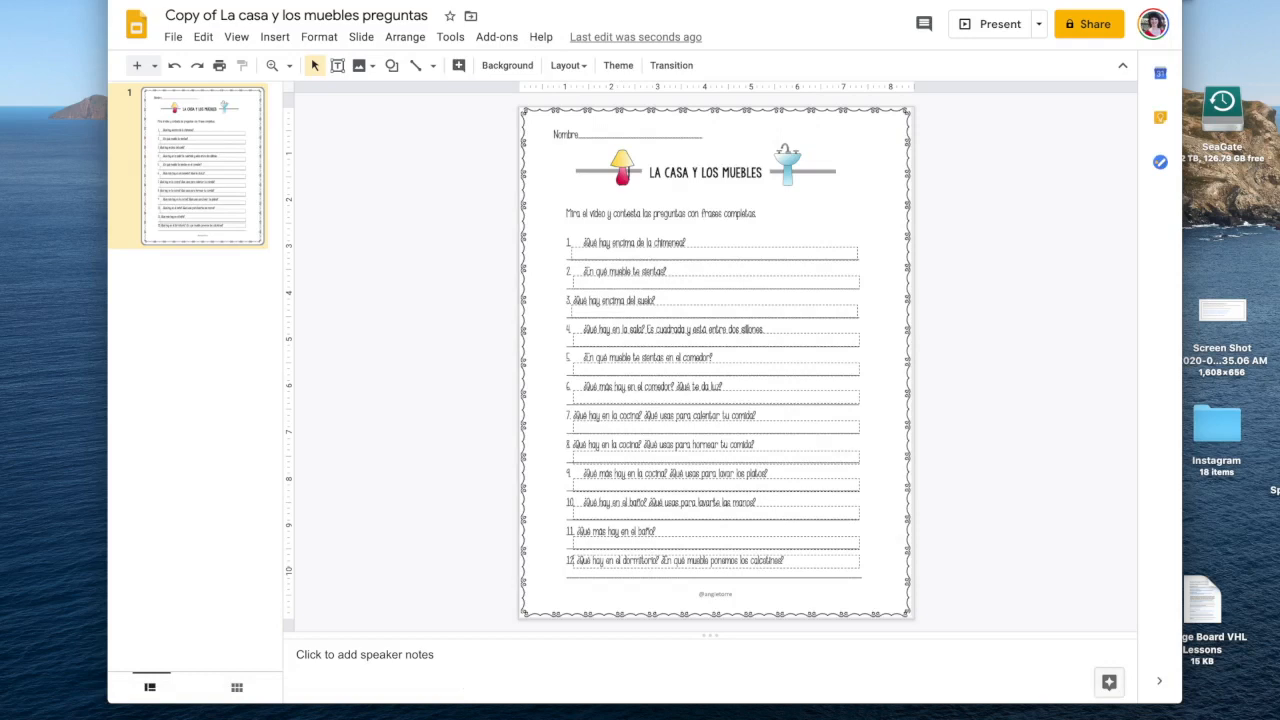
{"action": "left_click", "coordinate": [345, 0]}
Copy the Los adjetivos deck and come back to the Flipgrid topic page.
{"action": "left_click", "coordinate": [824, 414]}
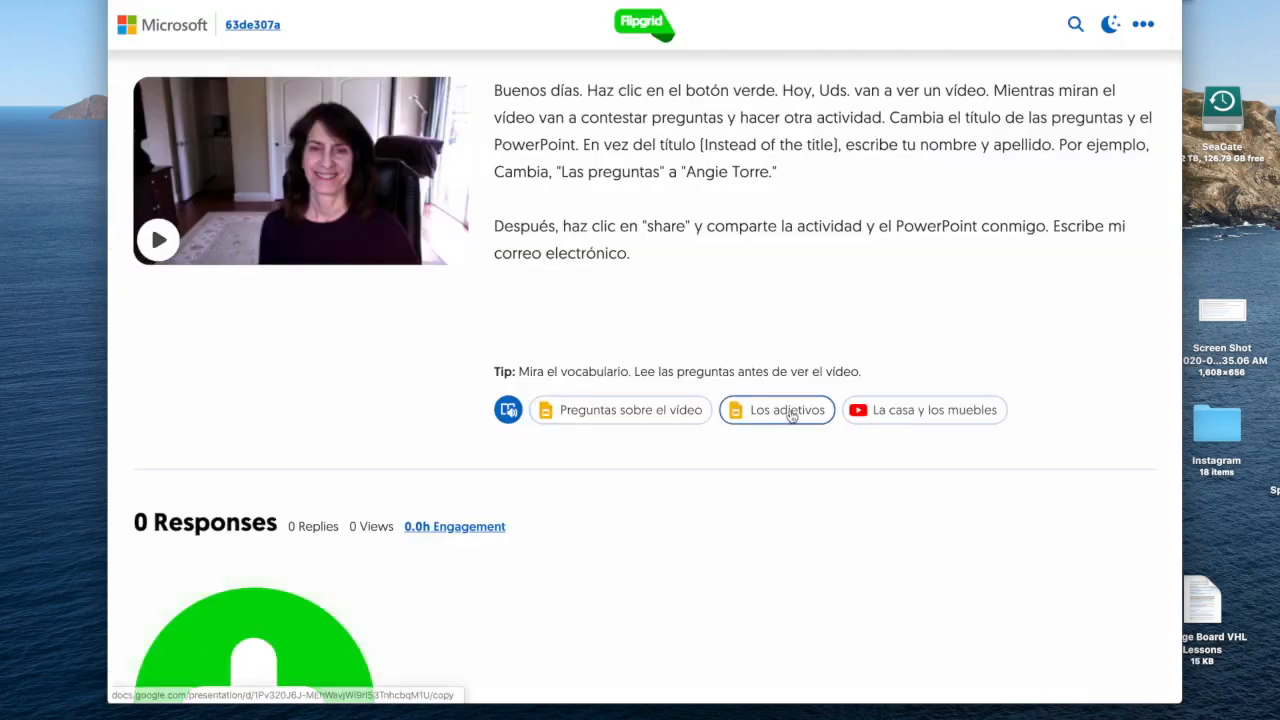
{"action": "left_click", "coordinate": [414, 294]}
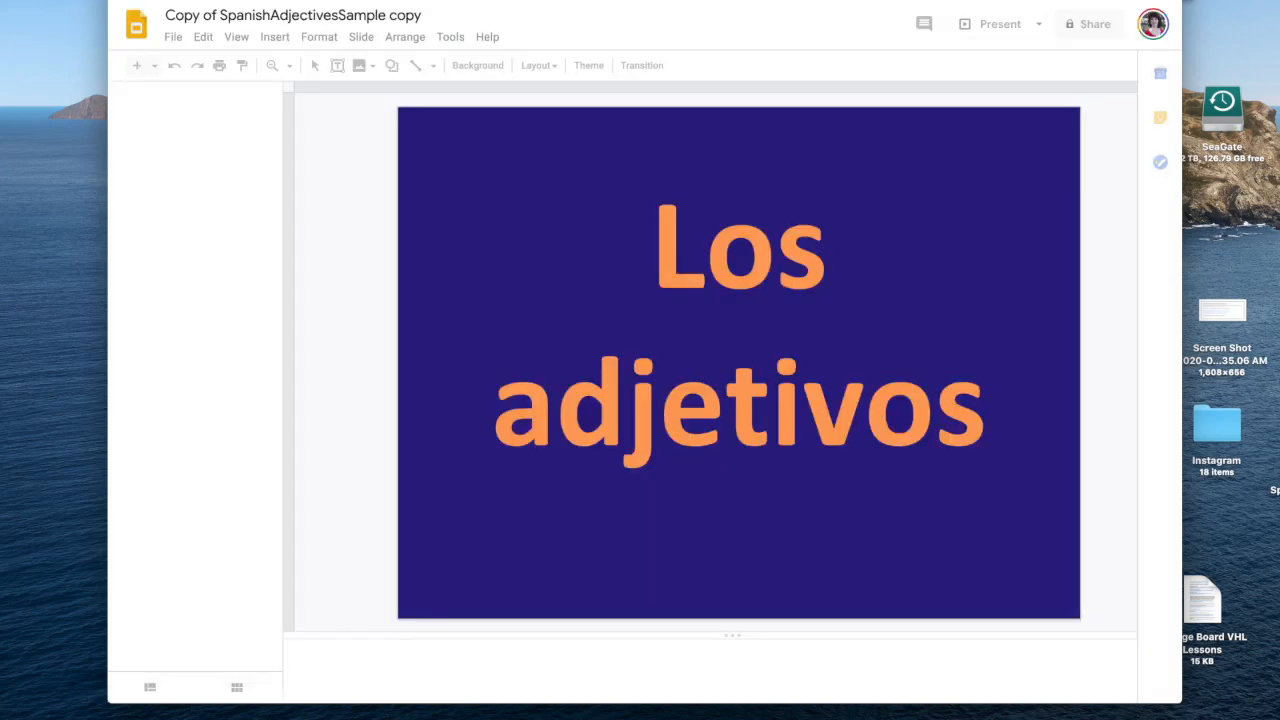
{"action": "left_click", "coordinate": [345, 0]}
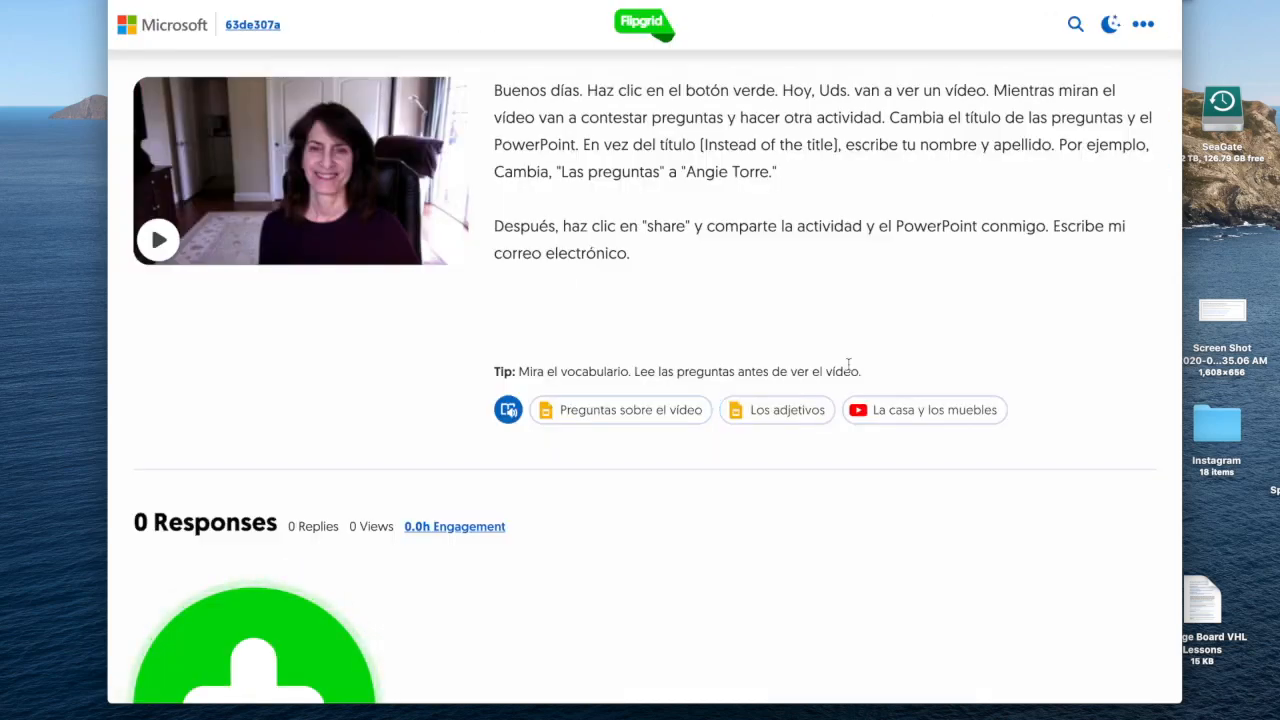
{"action": "left_click", "coordinate": [942, 416]}
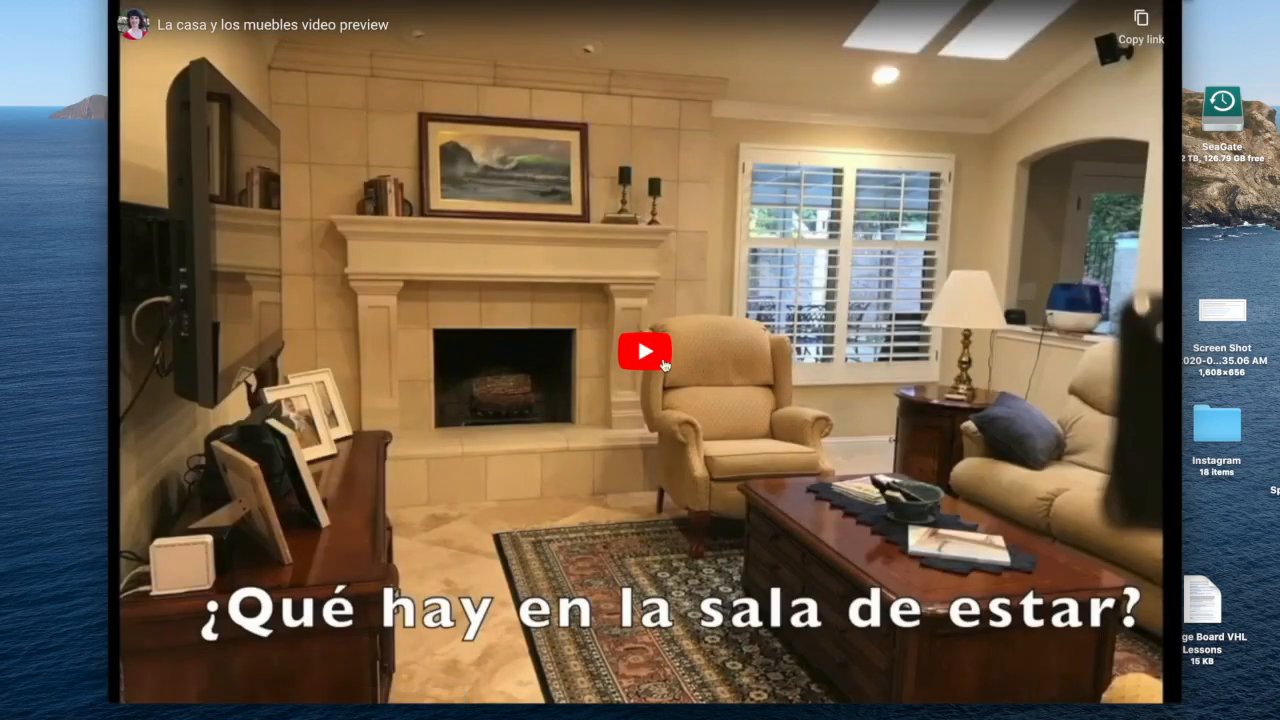
{"action": "left_click", "coordinate": [662, 364]}
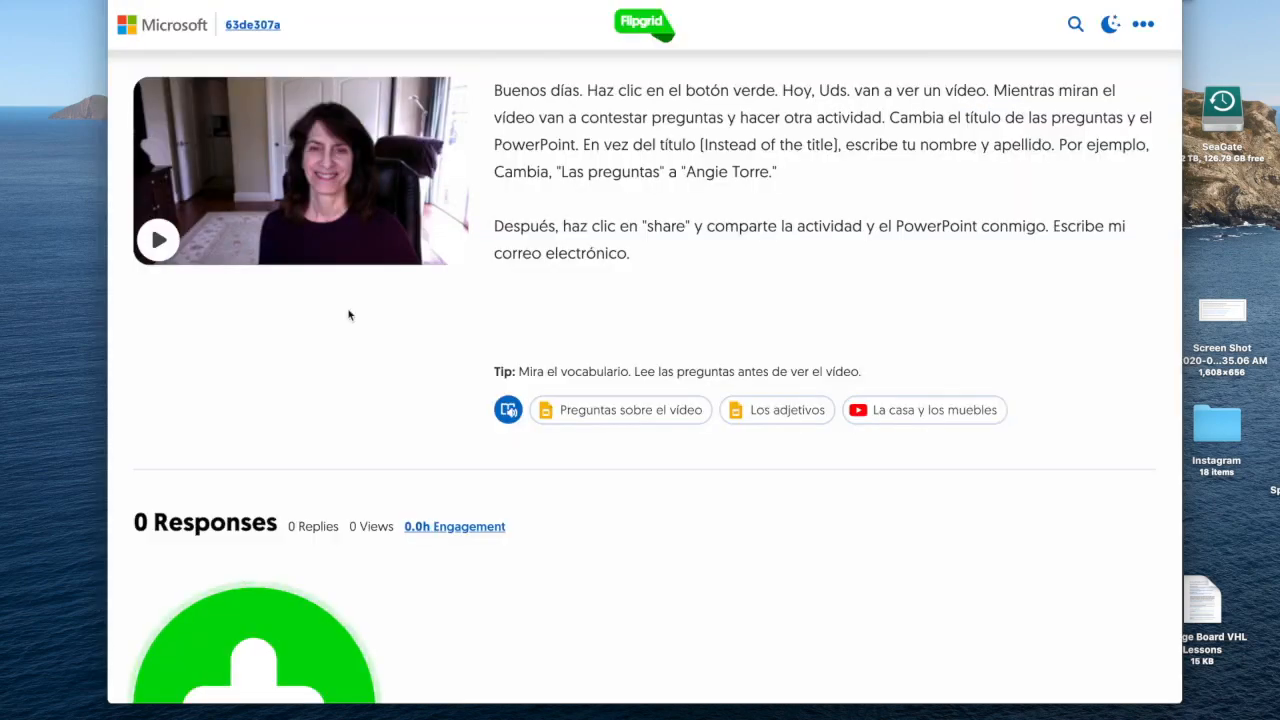
{"action": "scroll", "coordinate": [349, 314], "scroll_direction": "up", "scroll_amount": 5}
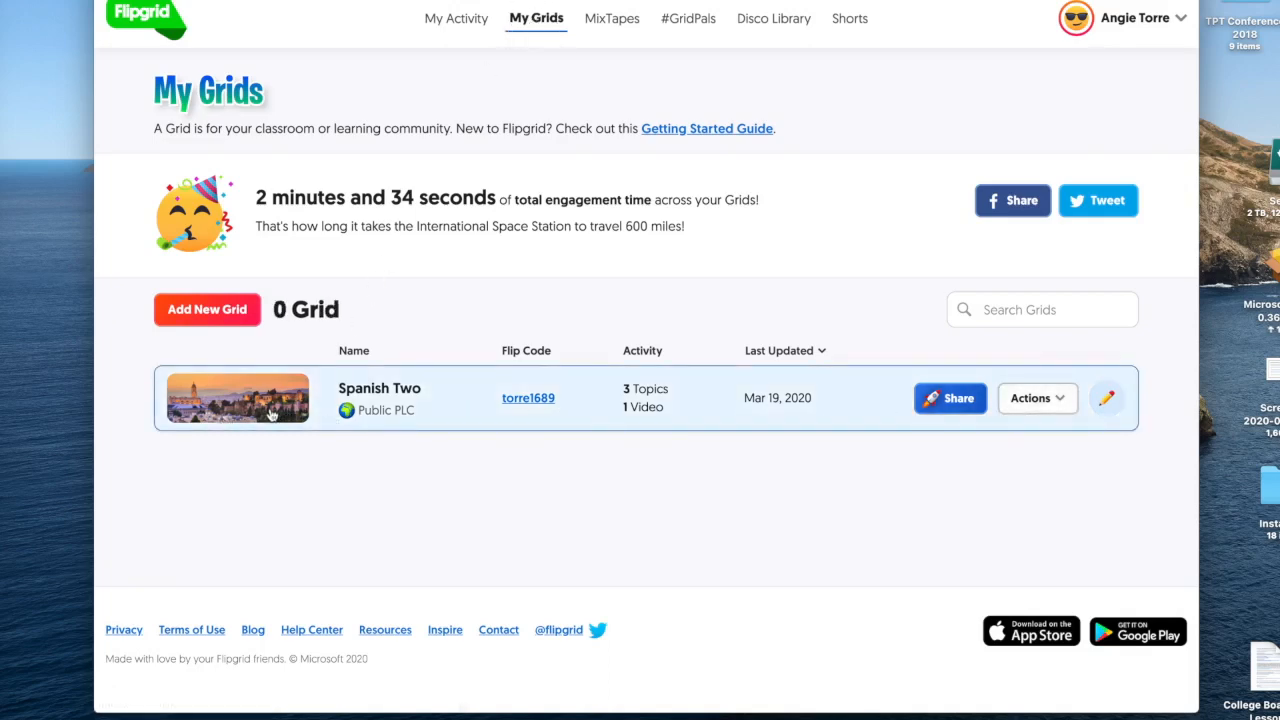
Start a new grid from My Grids using Add New Grid.
{"action": "left_click", "coordinate": [220, 312]}
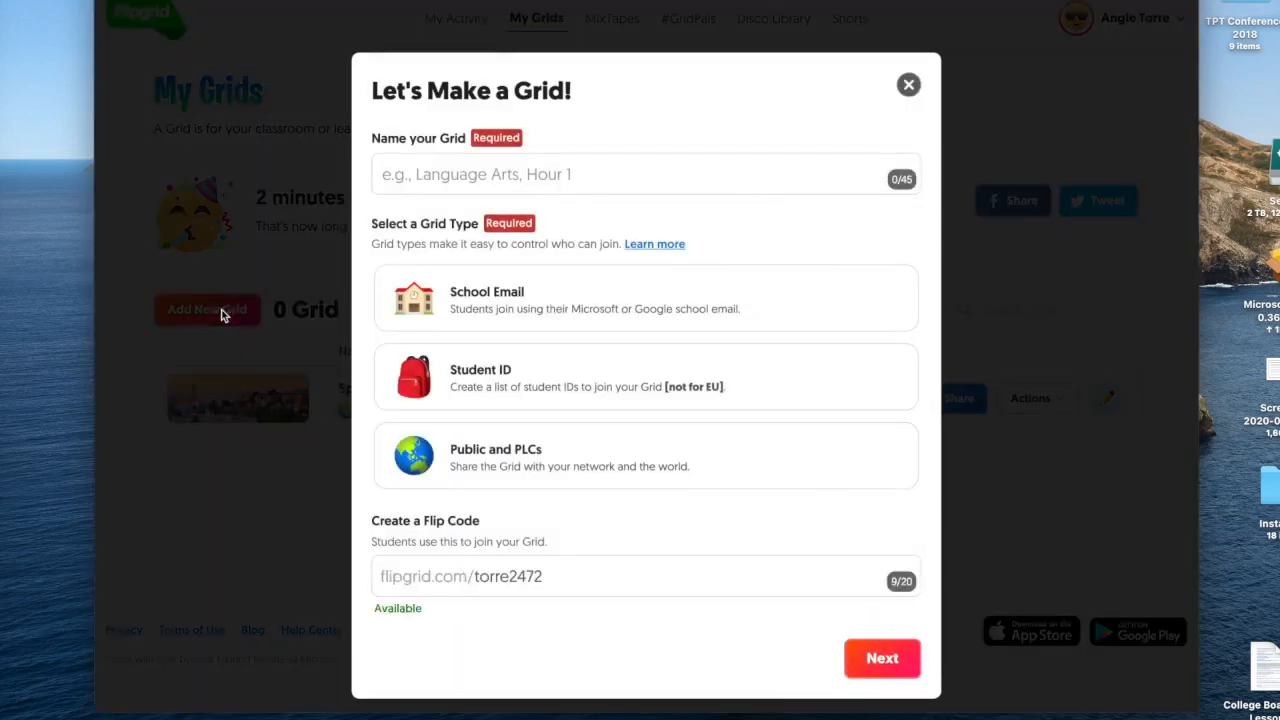
{"action": "left_click", "coordinate": [525, 452]}
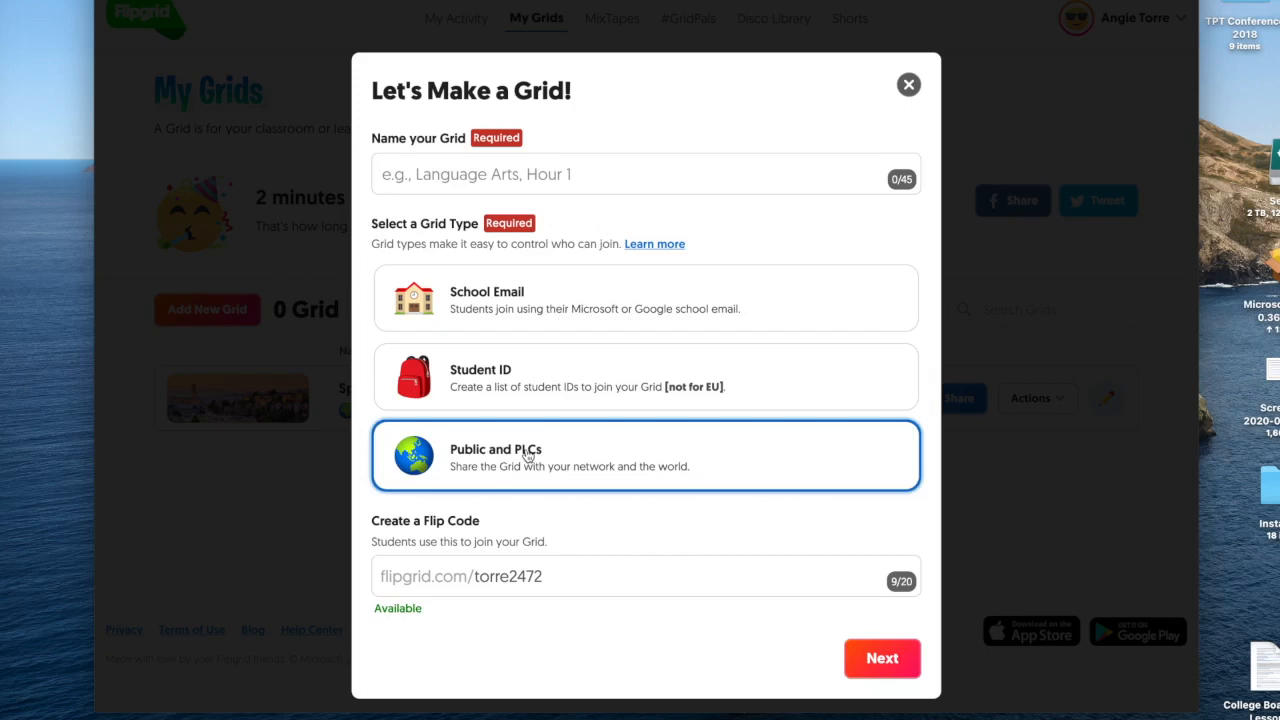
{"action": "left_click", "coordinate": [551, 577]}
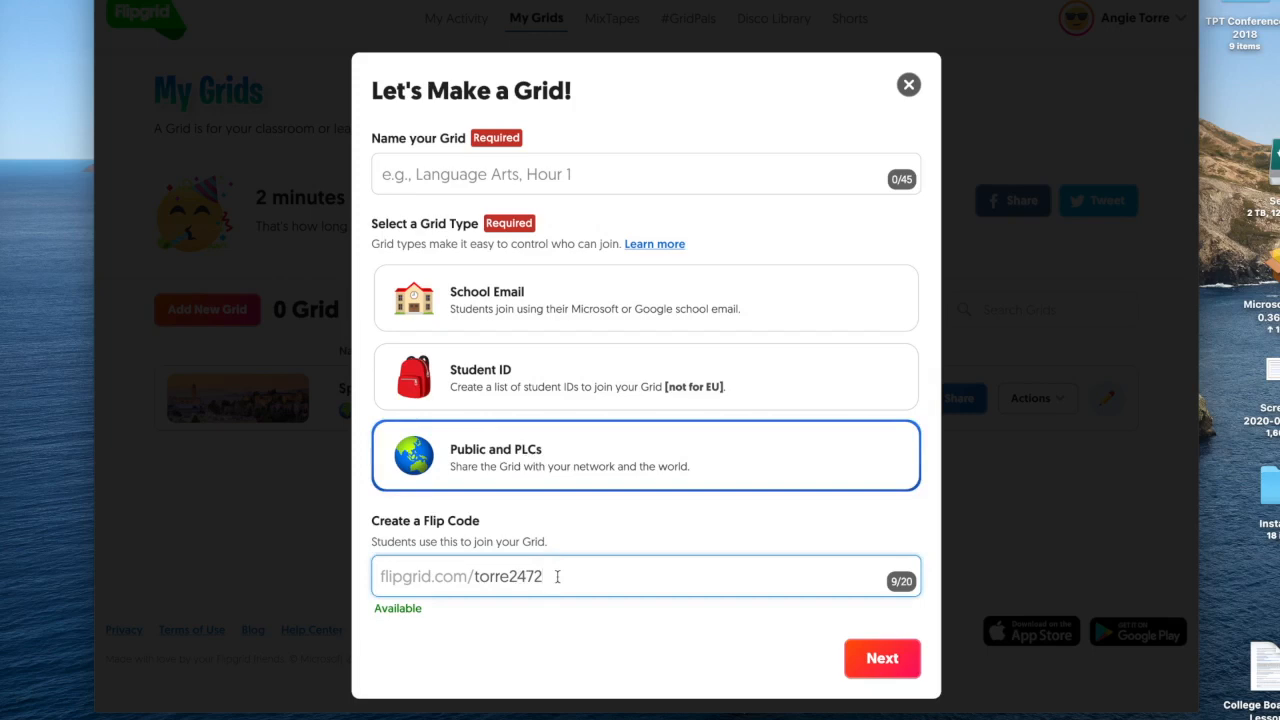
{"action": "left_click", "coordinate": [883, 658]}
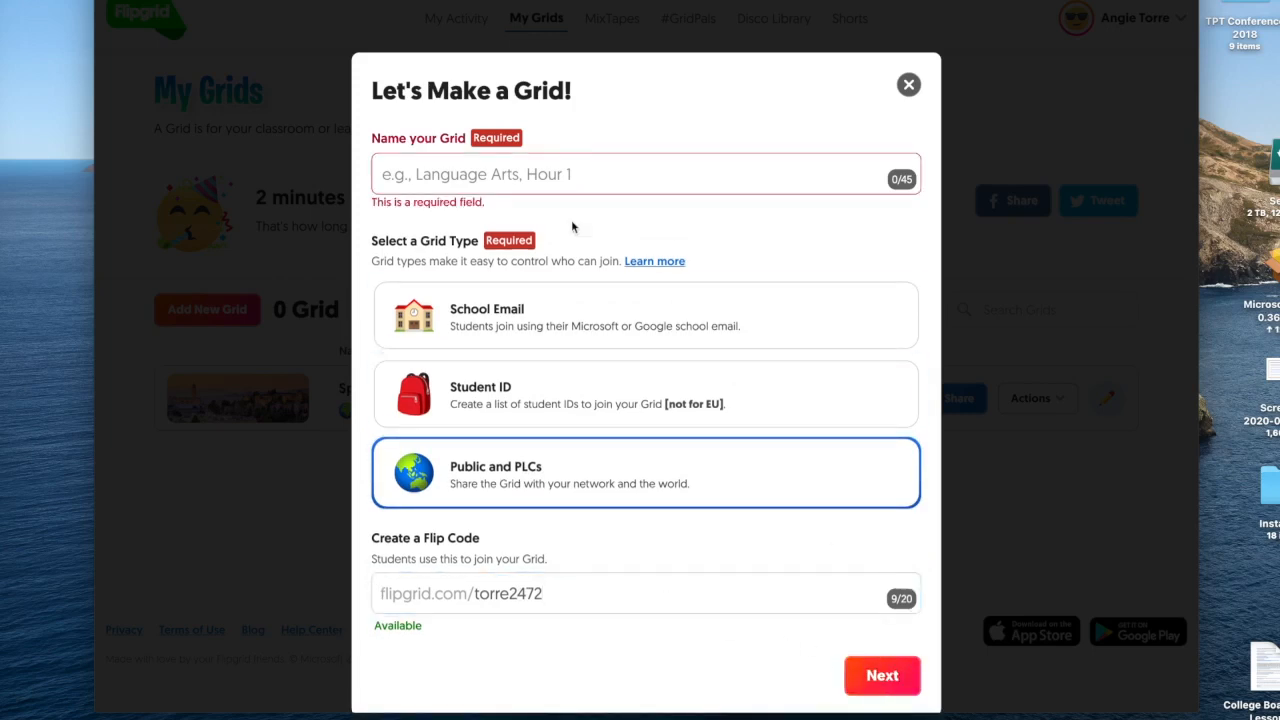
{"action": "left_click", "coordinate": [457, 174]}
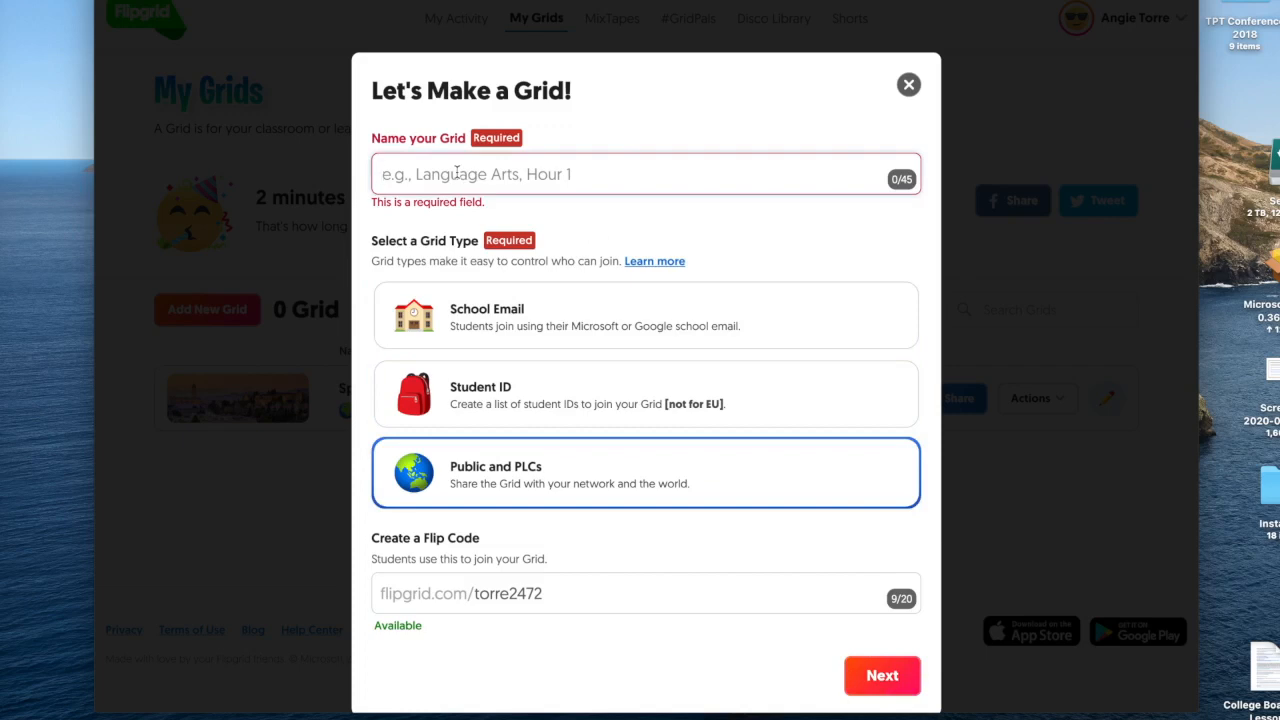
{"action": "type", "text": "S"}
{"action": "type", "text": "ap"}
{"action": "key", "text": "BackSpace"}
{"action": "key", "text": "BackSpace"}
{"action": "type", "text": "panish"}
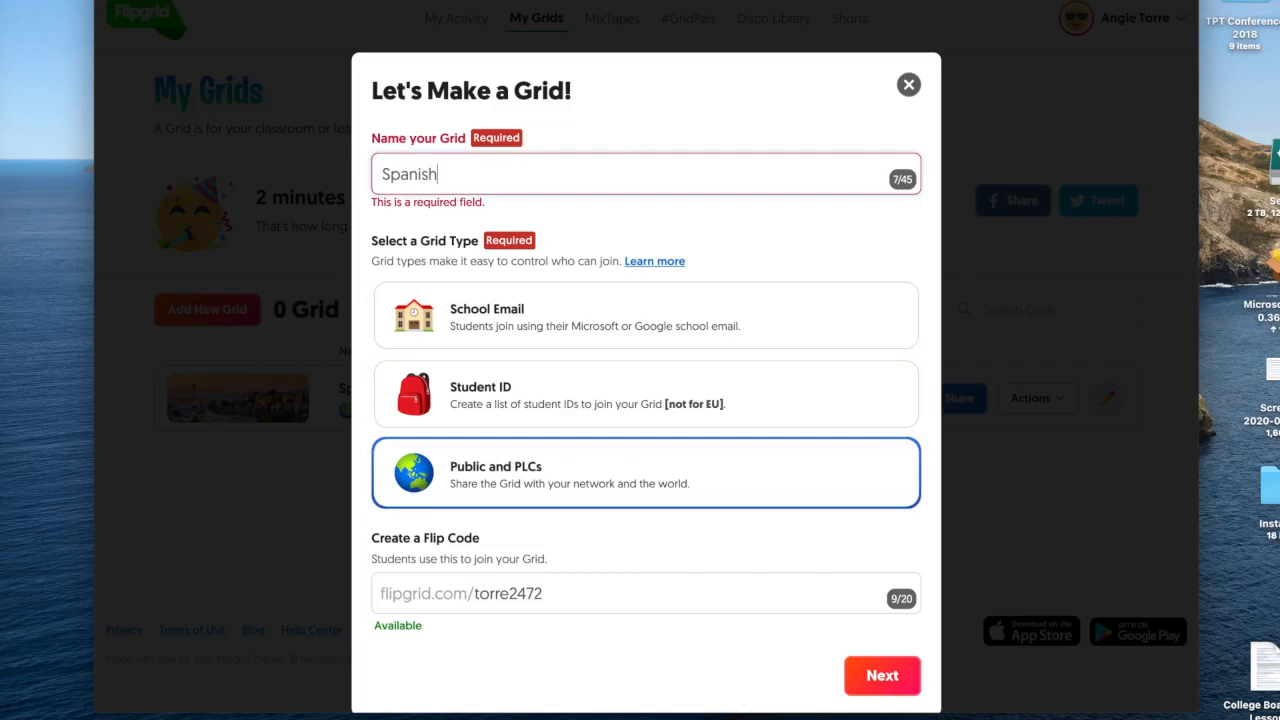
{"action": "type", "text": " One"}
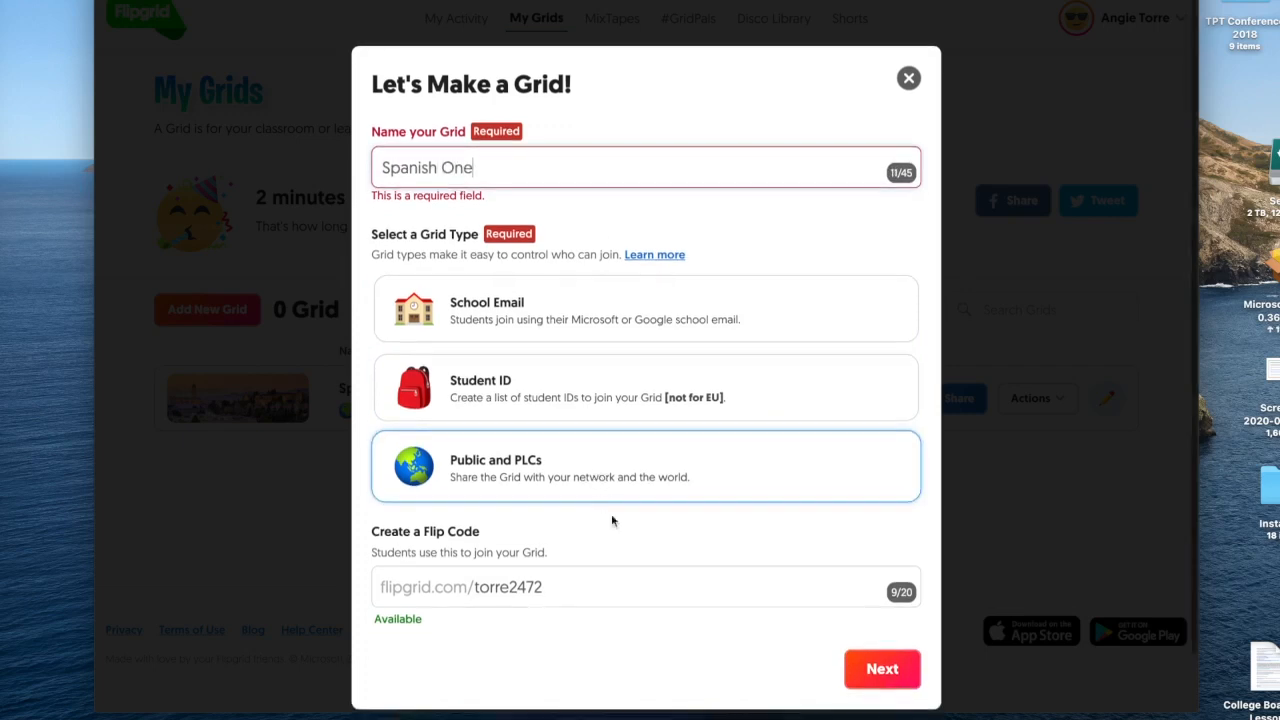
{"action": "left_click", "coordinate": [880, 673]}
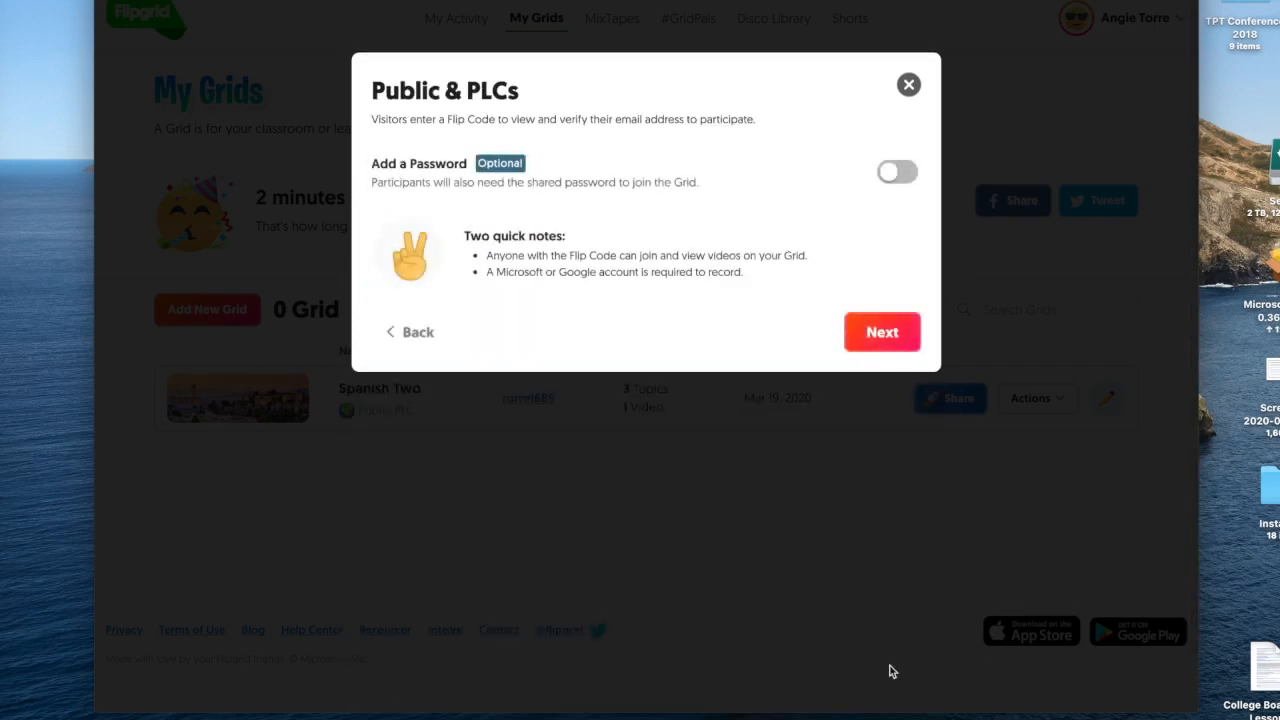
{"action": "left_click", "coordinate": [884, 334]}
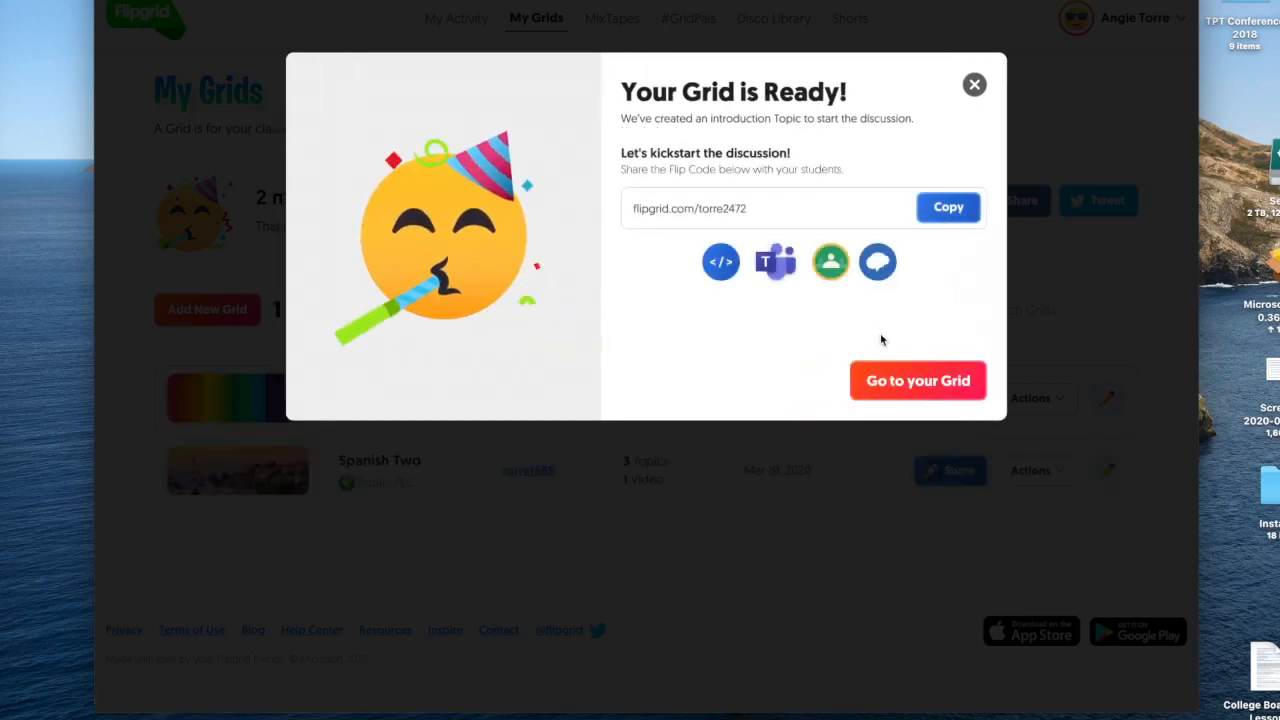
{"action": "left_click", "coordinate": [918, 381]}
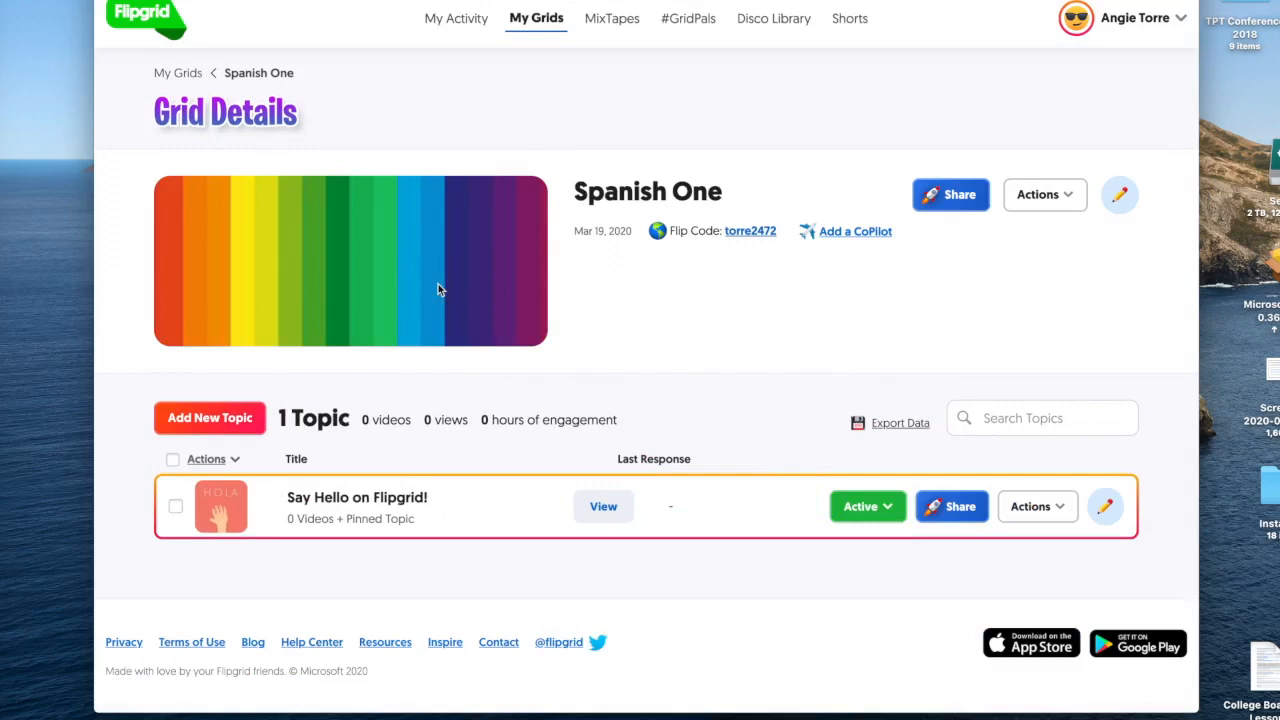
Replace the Spanish One rainbow cover with the Nature set's Golden Gate Bridge photo and save the grid.
{"action": "left_click", "coordinate": [1121, 197]}
{"action": "left_click", "coordinate": [312, 256]}
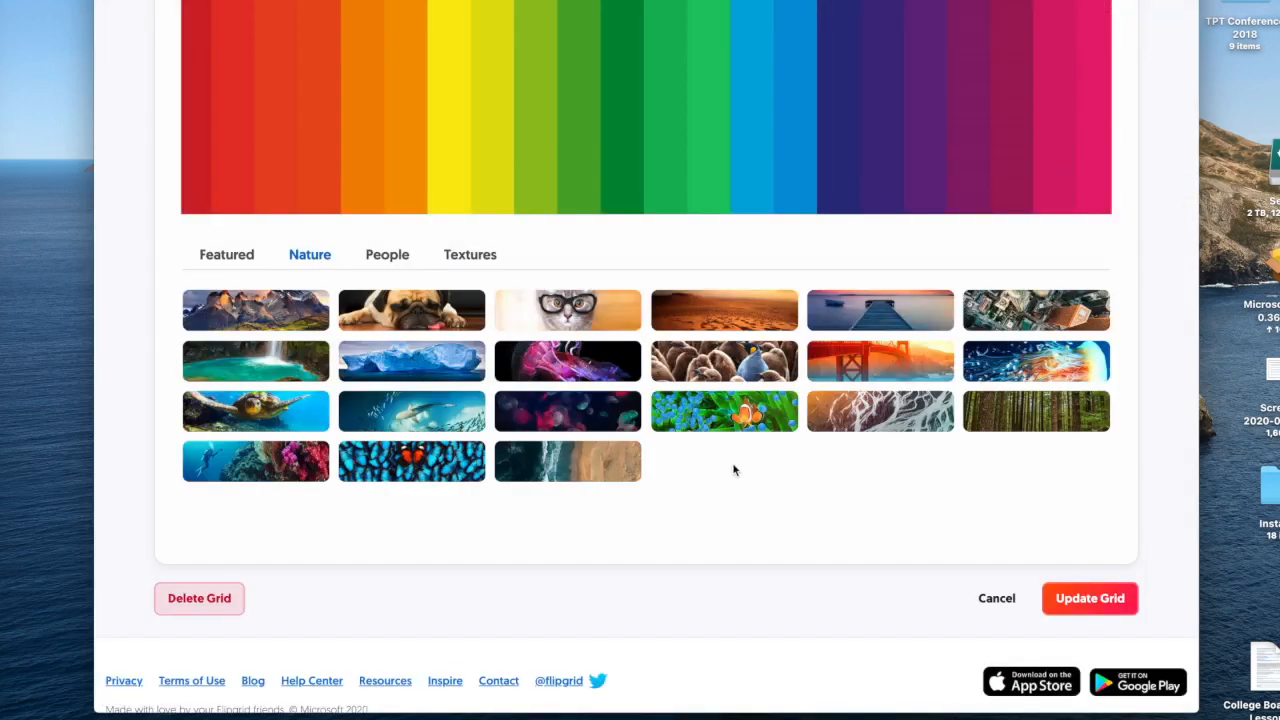
{"action": "scroll", "coordinate": [734, 466], "scroll_direction": "up", "scroll_amount": 2}
{"action": "left_click", "coordinate": [871, 447]}
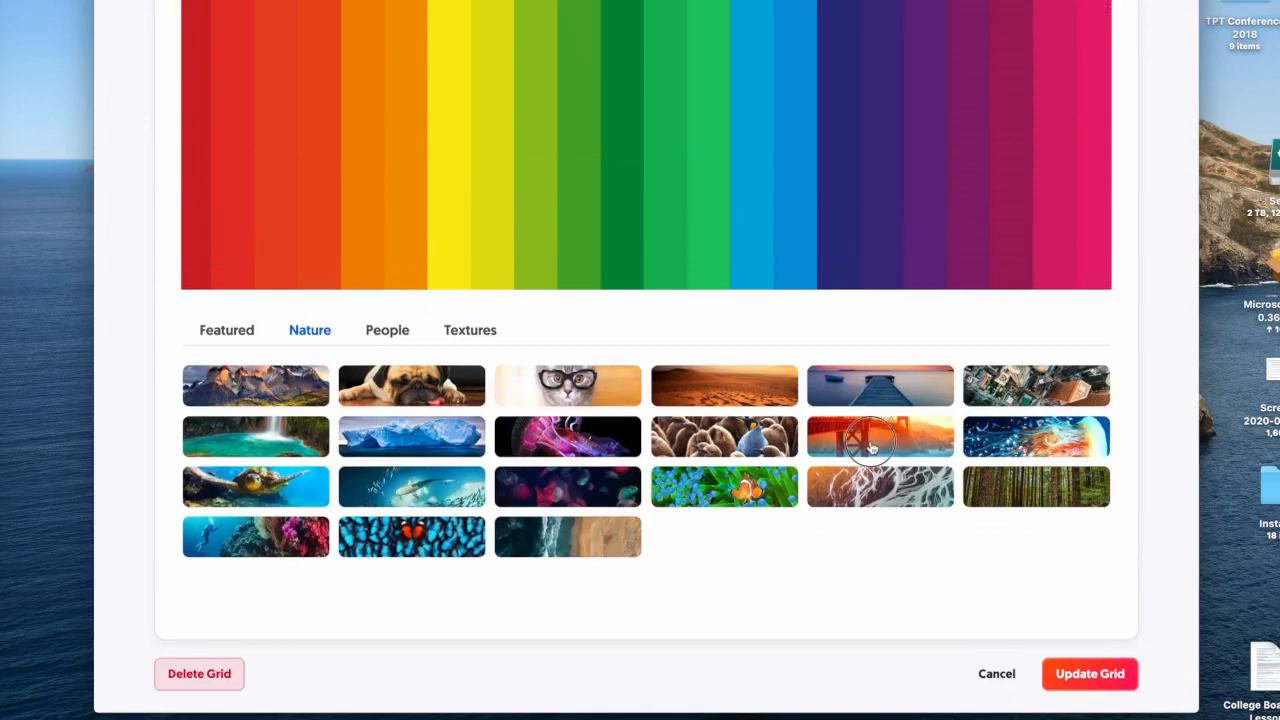
{"action": "scroll", "coordinate": [649, 441], "scroll_direction": "up", "scroll_amount": 5}
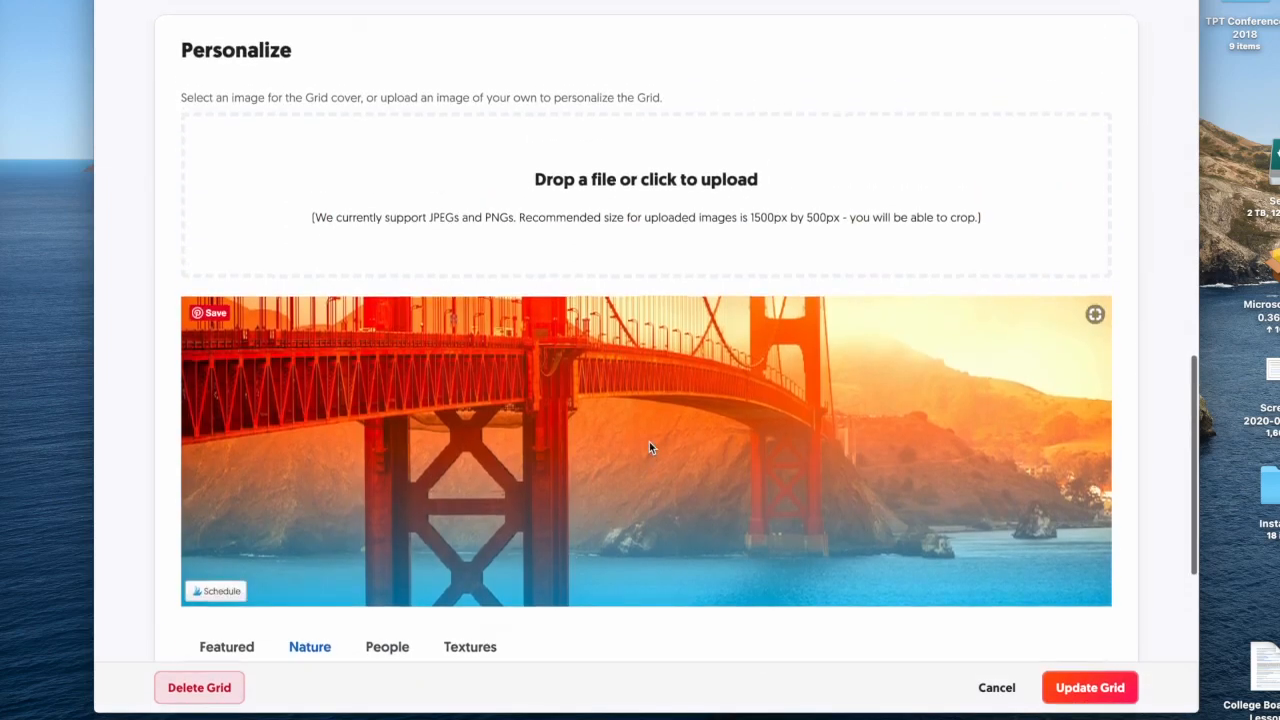
{"action": "left_click", "coordinate": [1089, 687]}
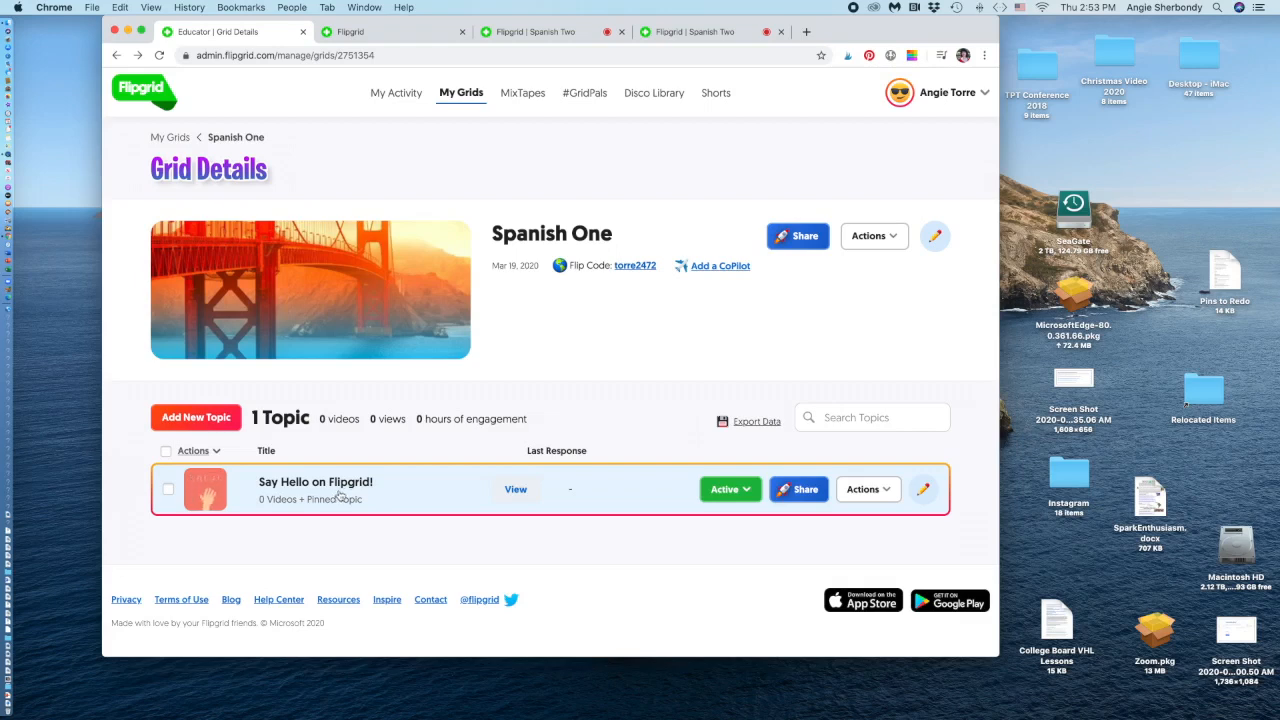
{"action": "left_click", "coordinate": [925, 491]}
Retitle the topic 'Los objetos directos e indirectos' and select the old prompt text.
{"action": "left_click_drag", "start_coordinate": [325, 304], "coordinate": [156, 301]}
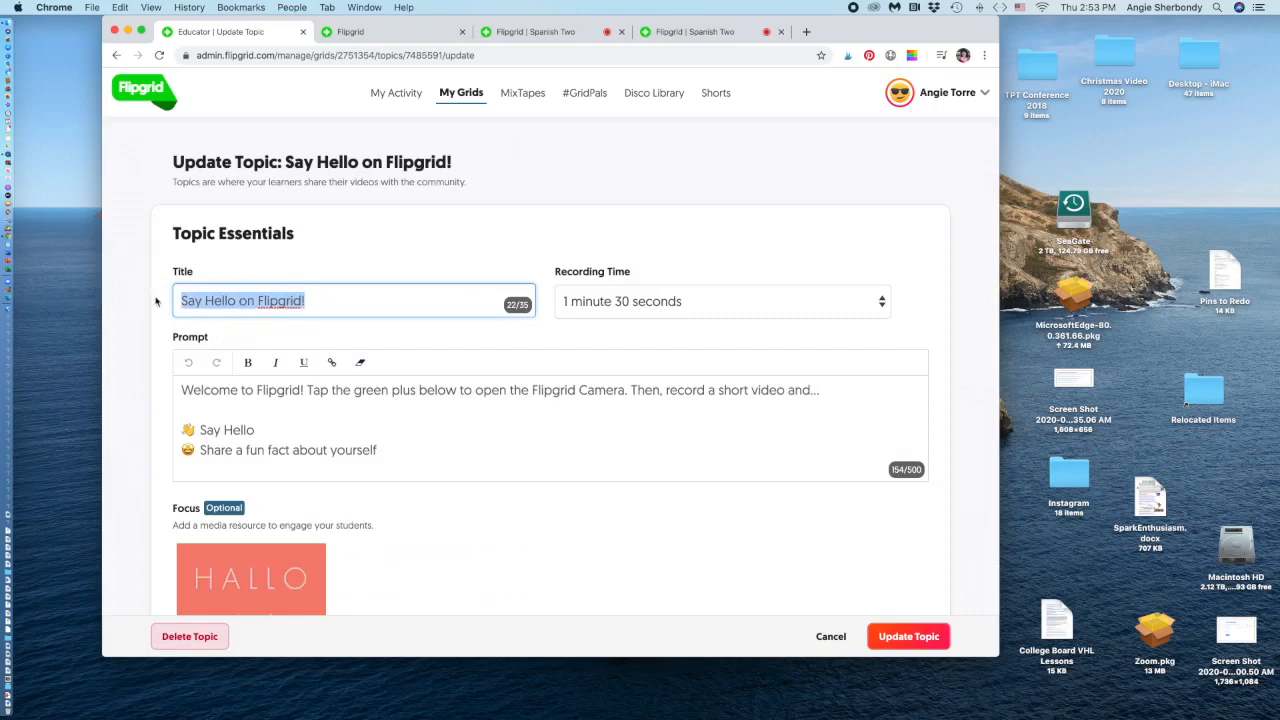
{"action": "type", "text": "Los objet"}
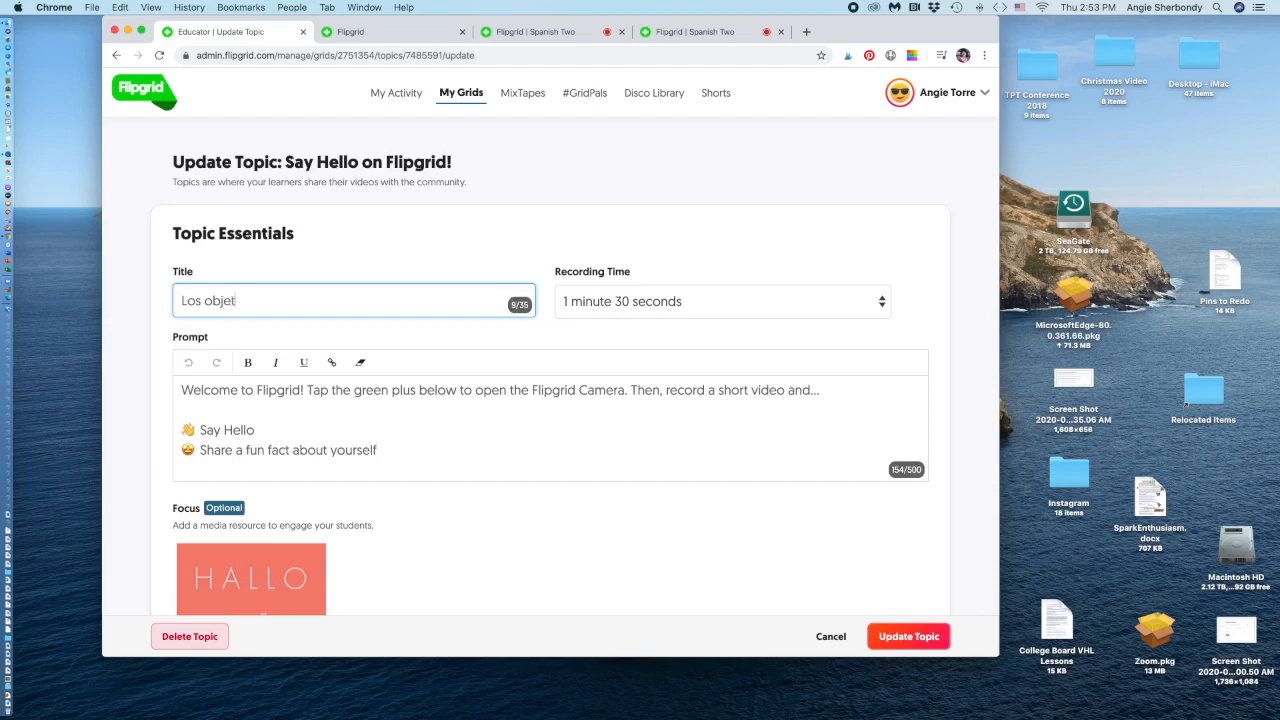
{"action": "type", "text": "os directos e indirectos"}
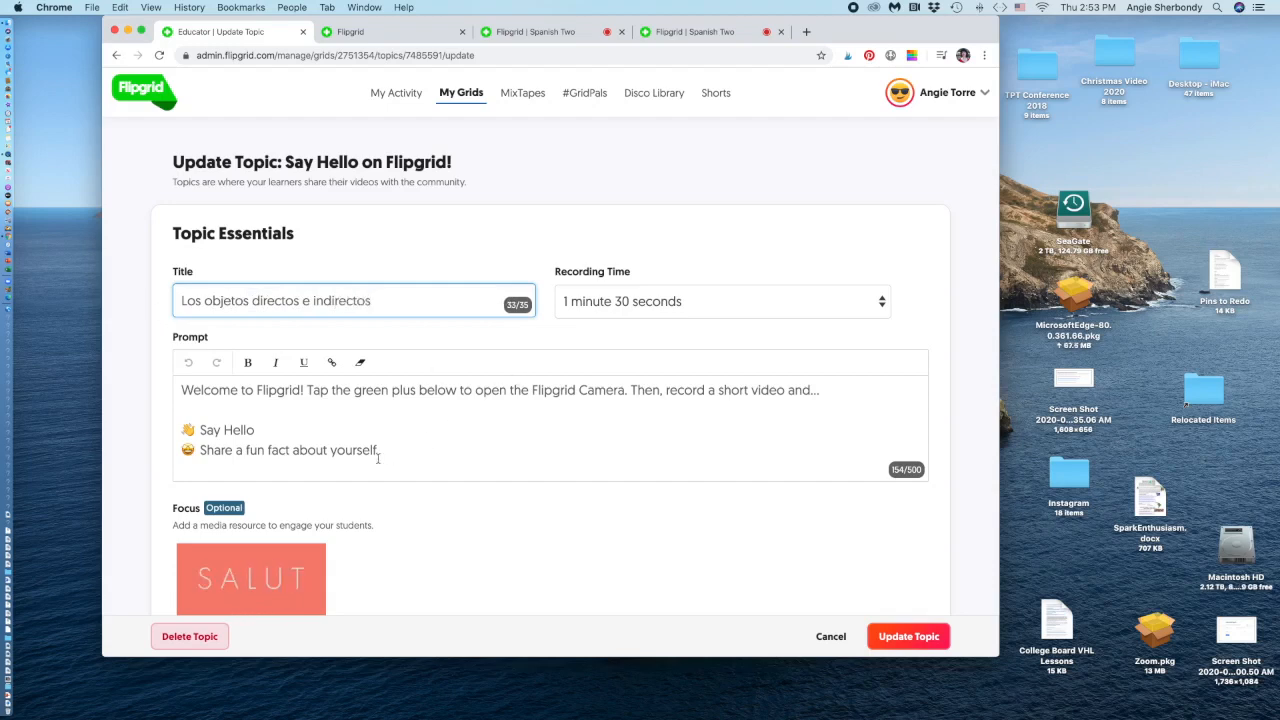
{"action": "left_click", "coordinate": [319, 432]}
{"action": "left_click_drag", "start_coordinate": [381, 449], "coordinate": [181, 390]}
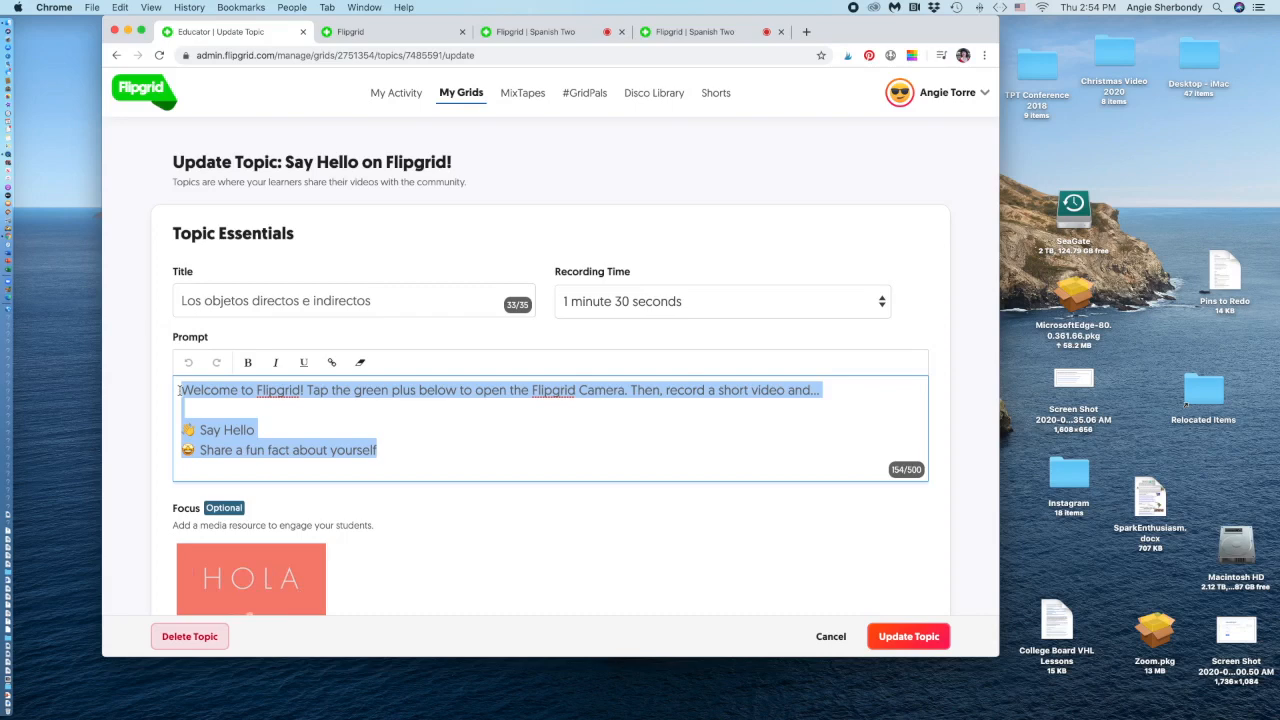
Write the prompt '¡Buenos días!…' asking students to watch the video, answer questions and record responses.
{"action": "type", "text": "Buenos  dias!"}
{"action": "key", "text": "super+Left"}
{"action": "type", "text": "¡"}
{"action": "key", "text": "super+Right"}
{"action": "type", "text": "Hoy Uds. van a ver un vídeo"}
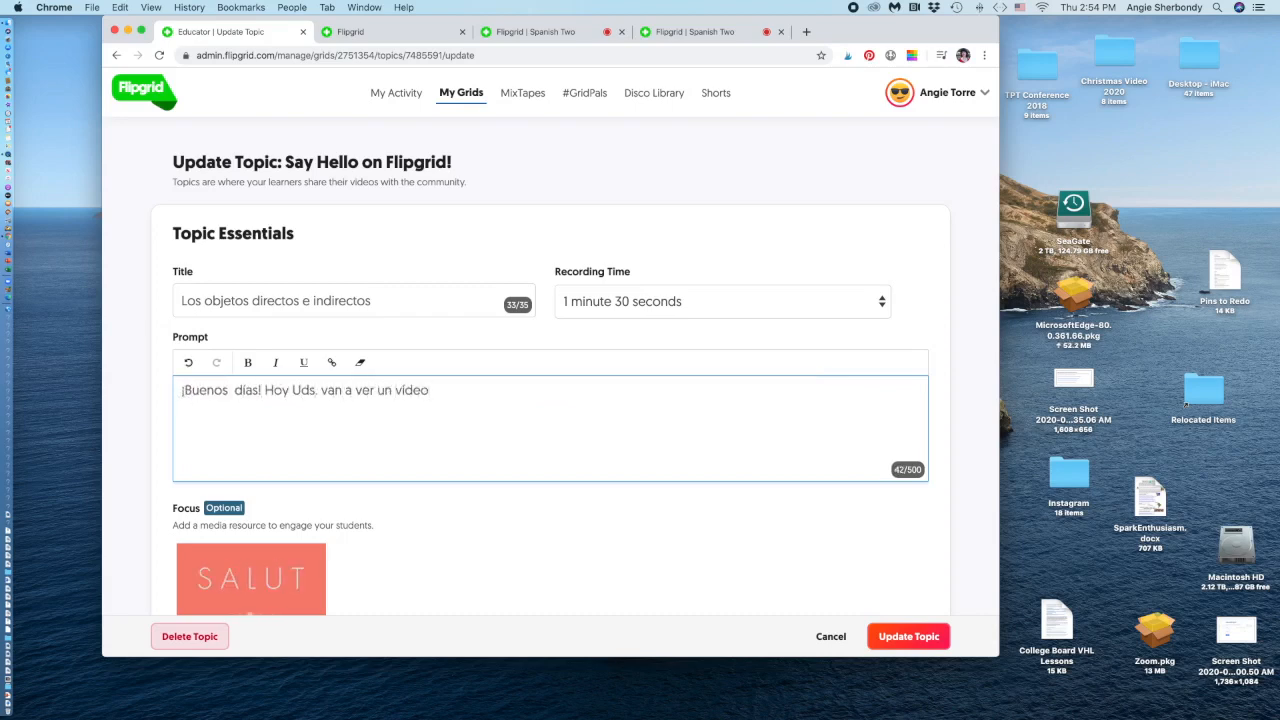
{"action": "type", "text": ". Despué"}
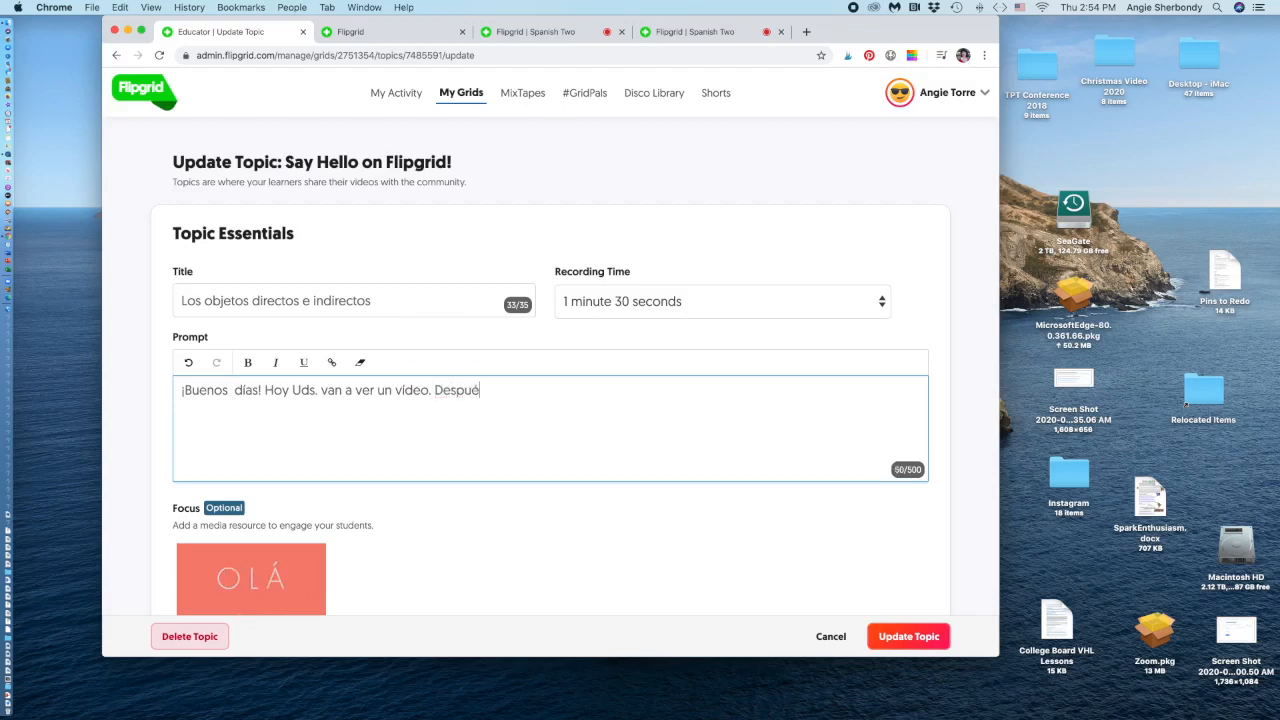
{"action": "type", "text": "s, van a contest"}
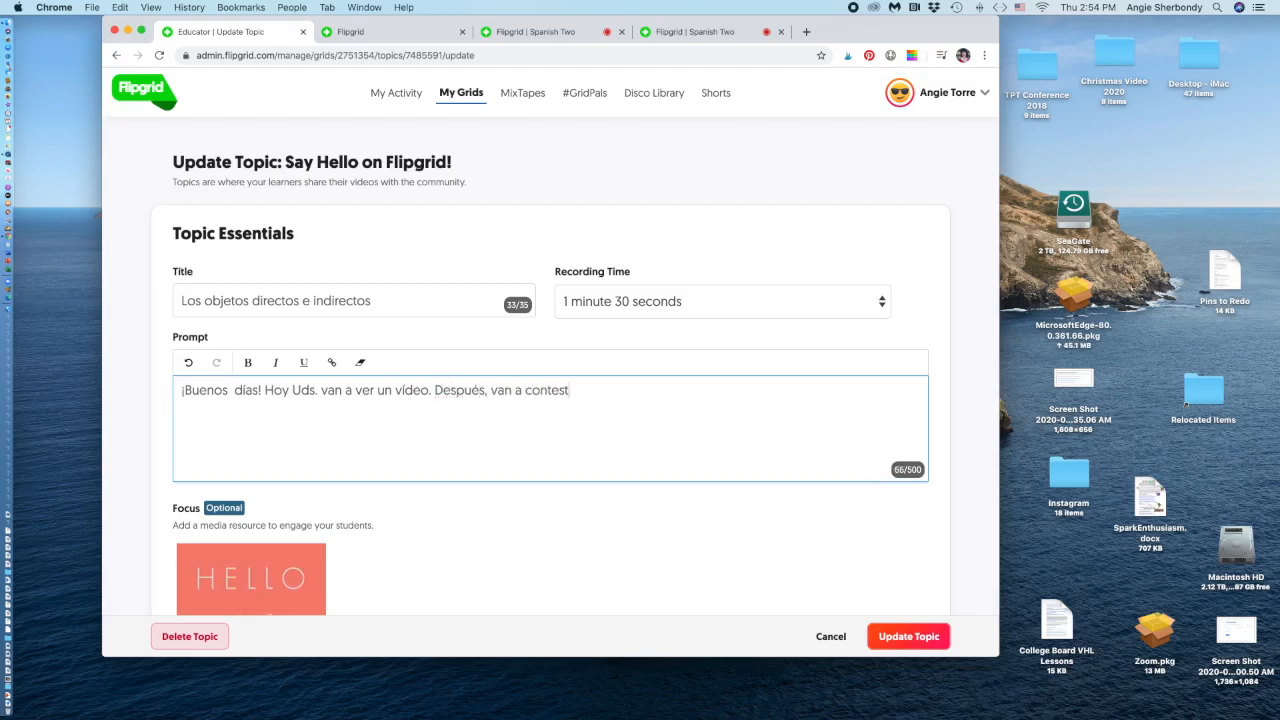
{"action": "type", "text": "ar preguntas....."}
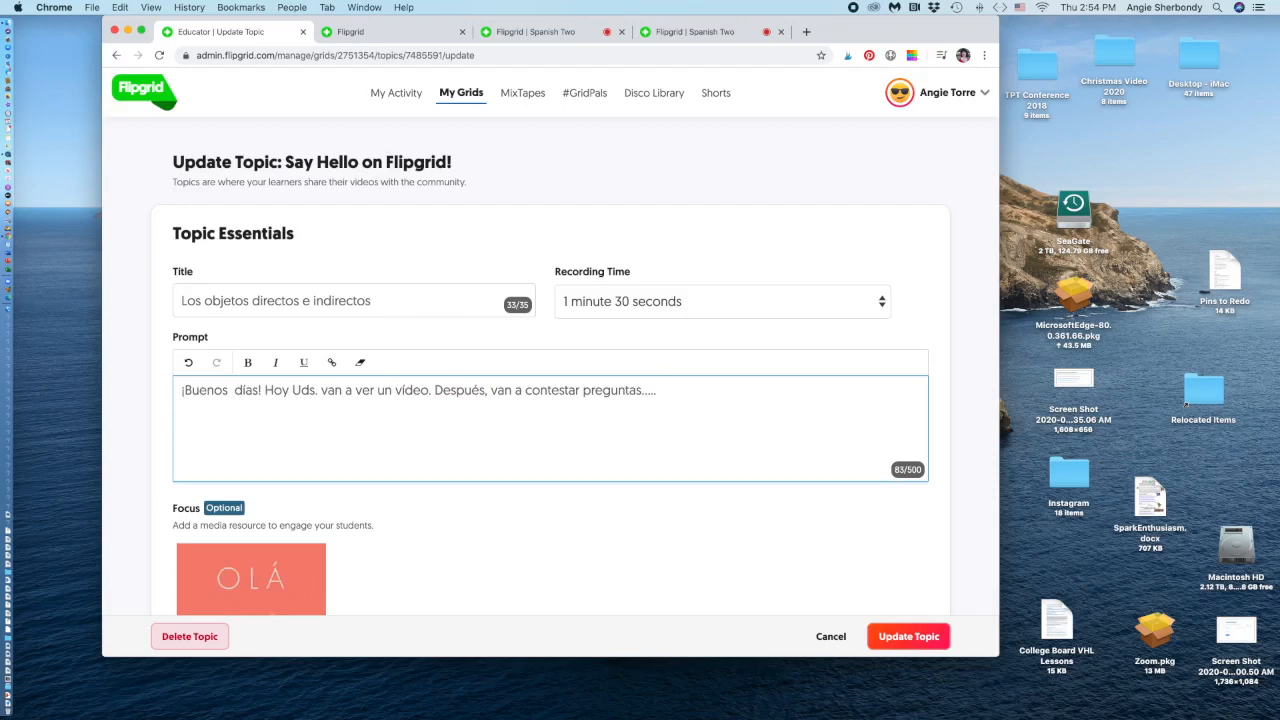
{"action": "type", "text": " Ha c"}
{"action": "key", "text": "BackSpace"}
{"action": "type", "text": "clic en el bot"}
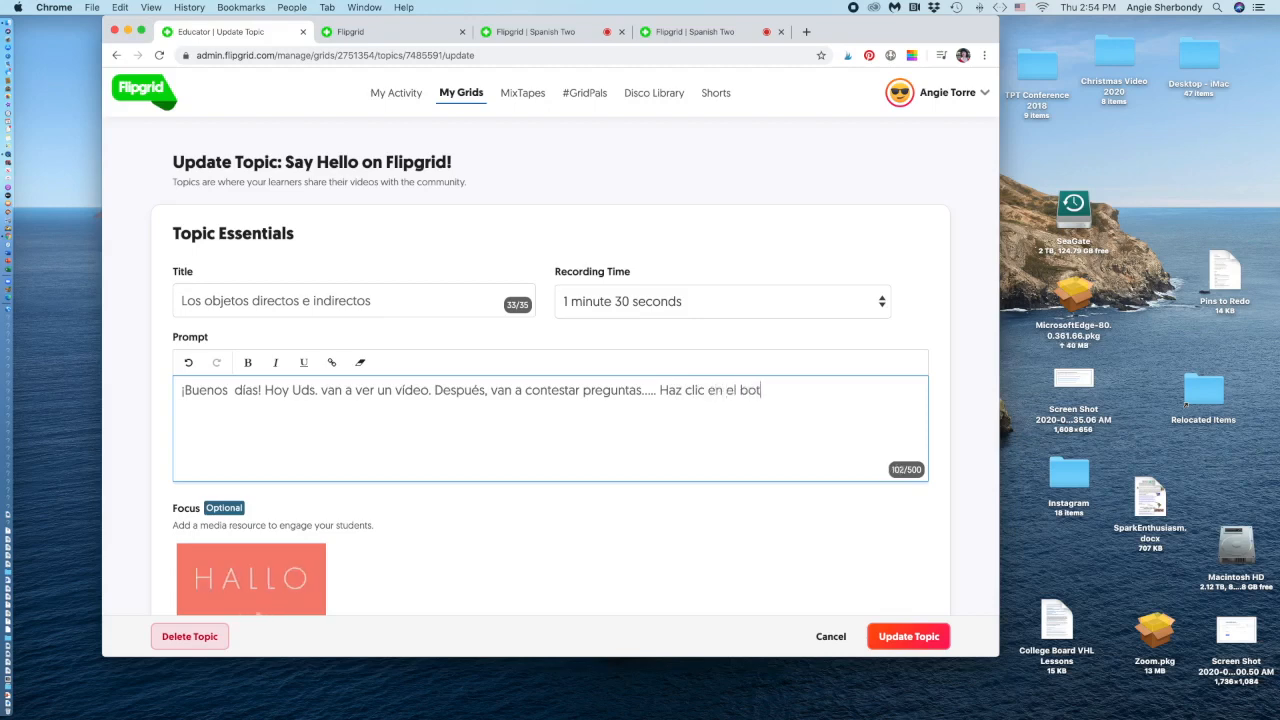
{"action": "type", "text": "óno v"}
{"action": "key", "text": "BackSpace"}
{"action": "key", "text": "BackSpace"}
{"action": "key", "text": "BackSpace"}
{"action": "type", "text": "verde"}
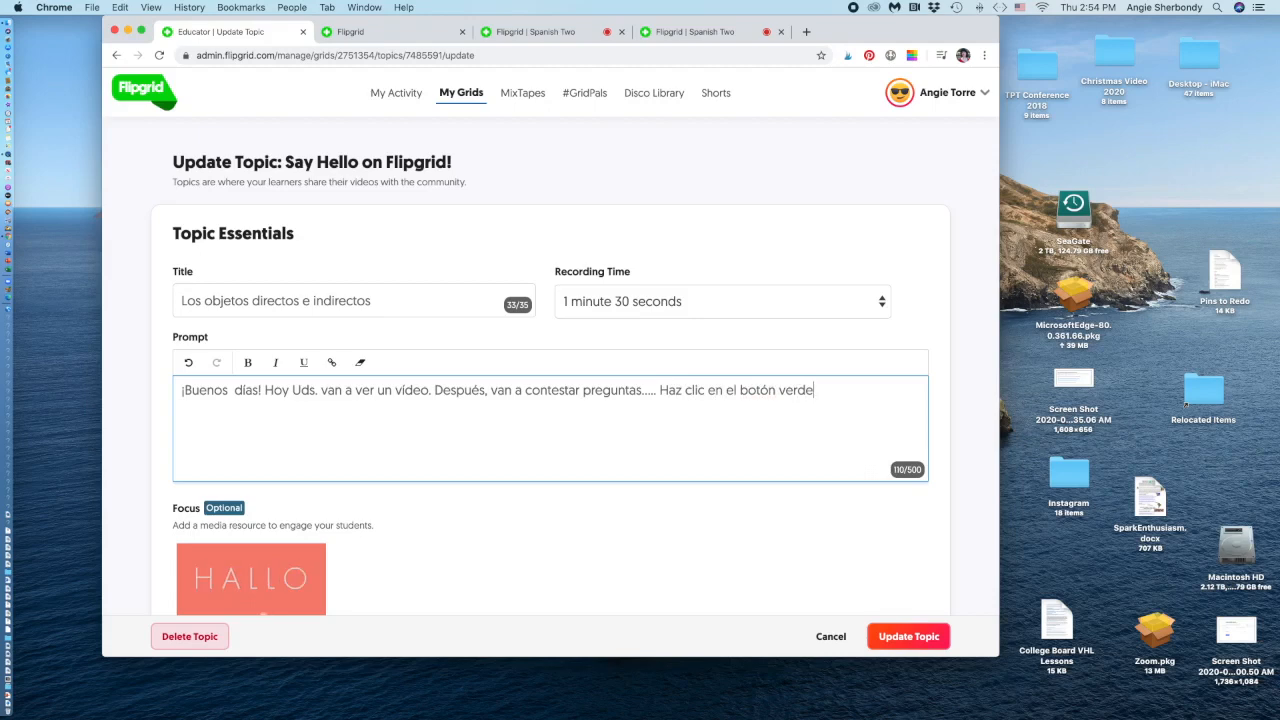
{"action": "type", "text": " para graba"}
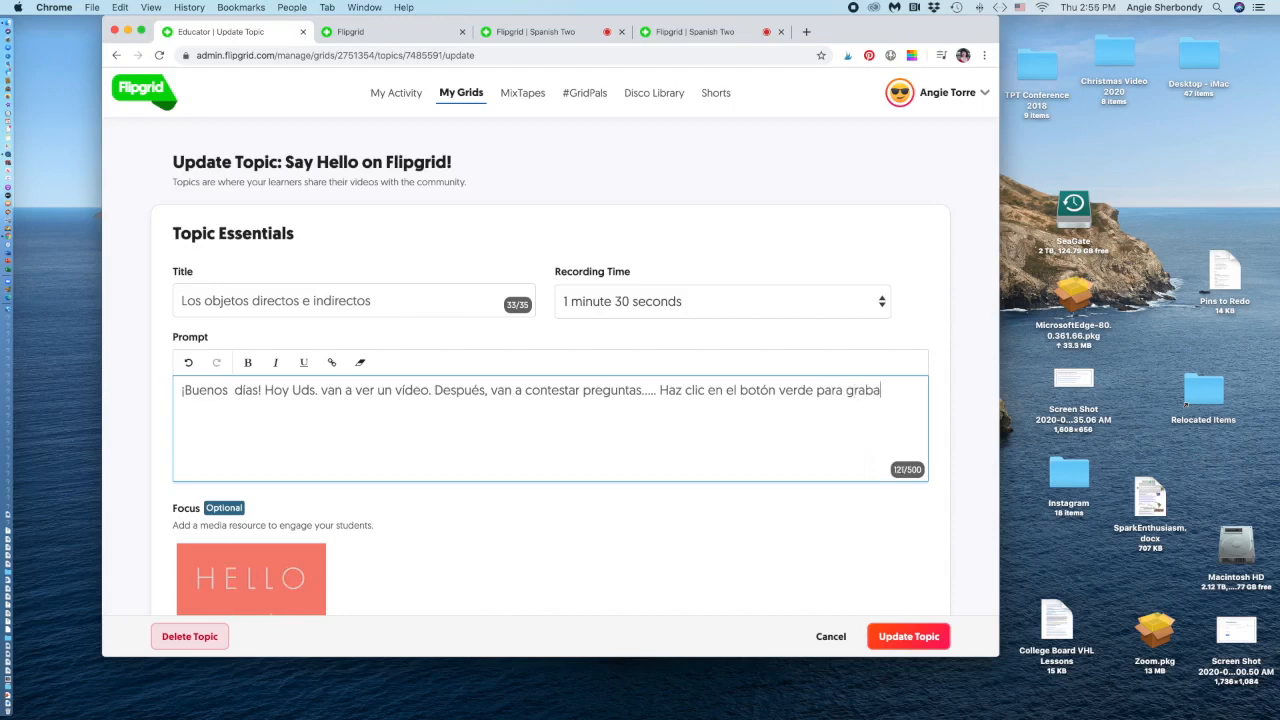
{"action": "type", "text": "r tus respuestas."}
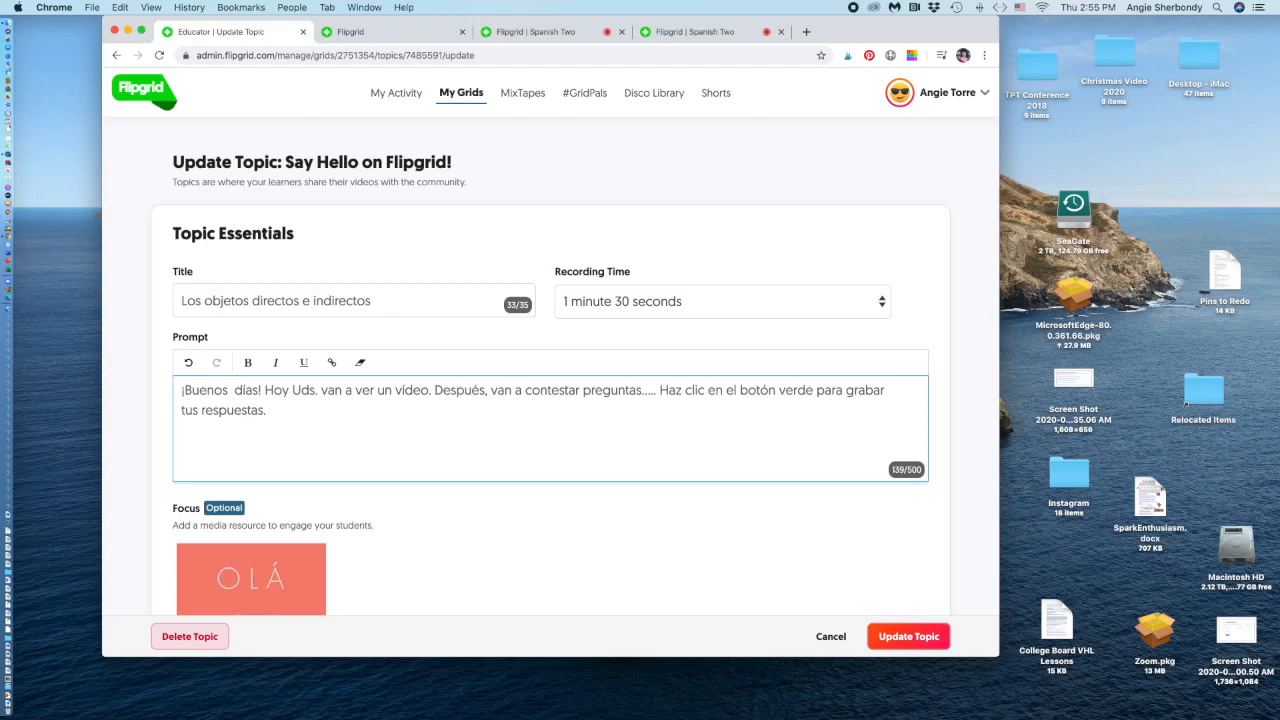
{"action": "scroll", "coordinate": [414, 443], "scroll_direction": "down", "scroll_amount": 3}
Delete the HALLO focus image and choose Record a Video for the topic focus.
{"action": "scroll", "coordinate": [414, 446], "scroll_direction": "down", "scroll_amount": 2}
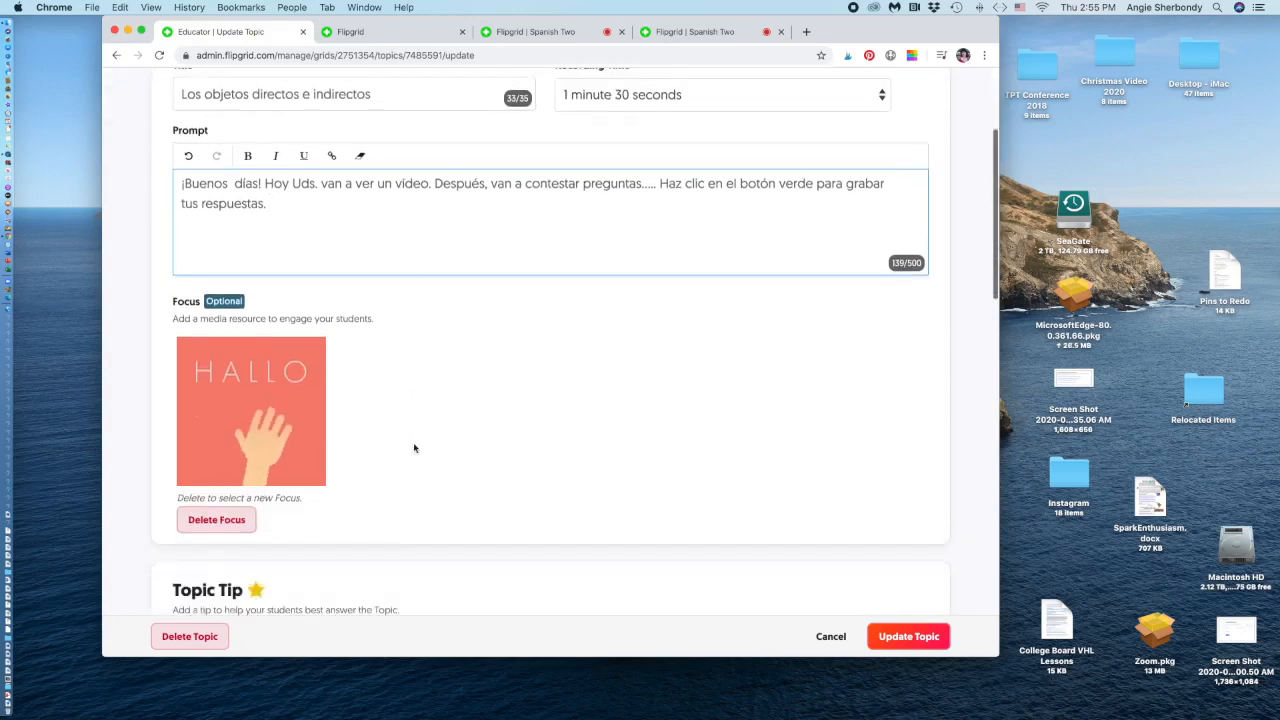
{"action": "left_click", "coordinate": [229, 485]}
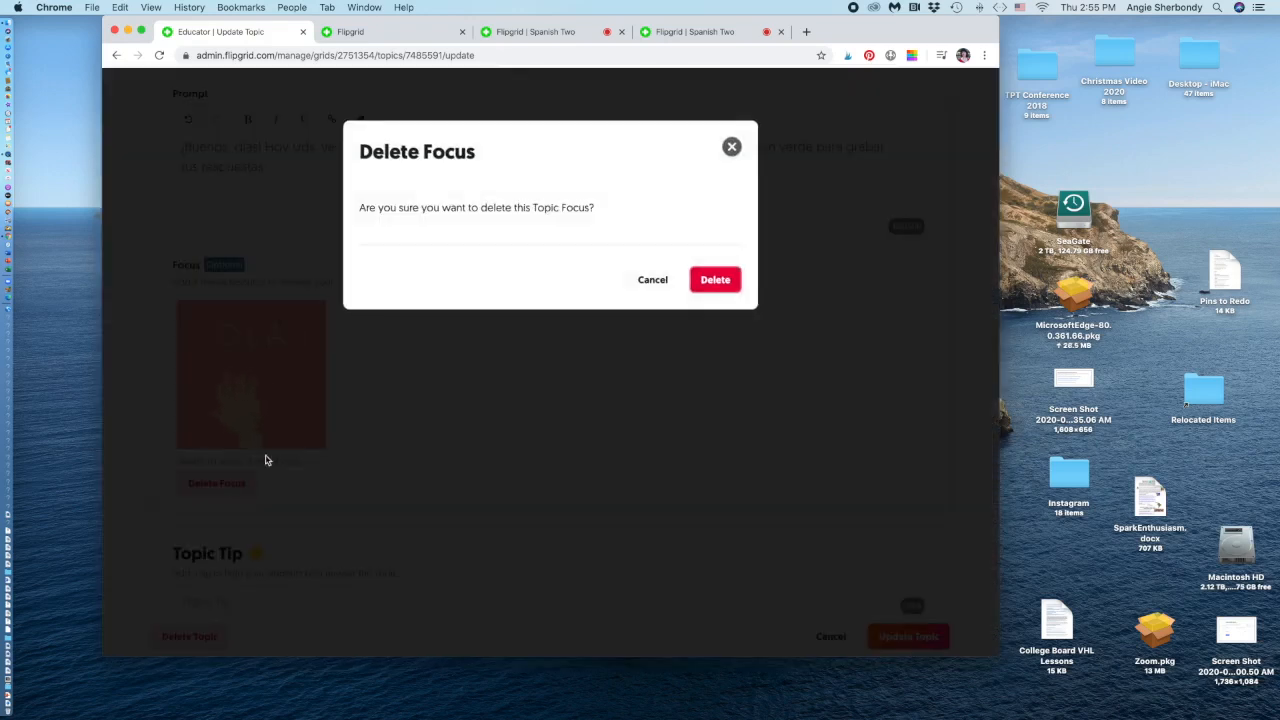
{"action": "left_click", "coordinate": [722, 282]}
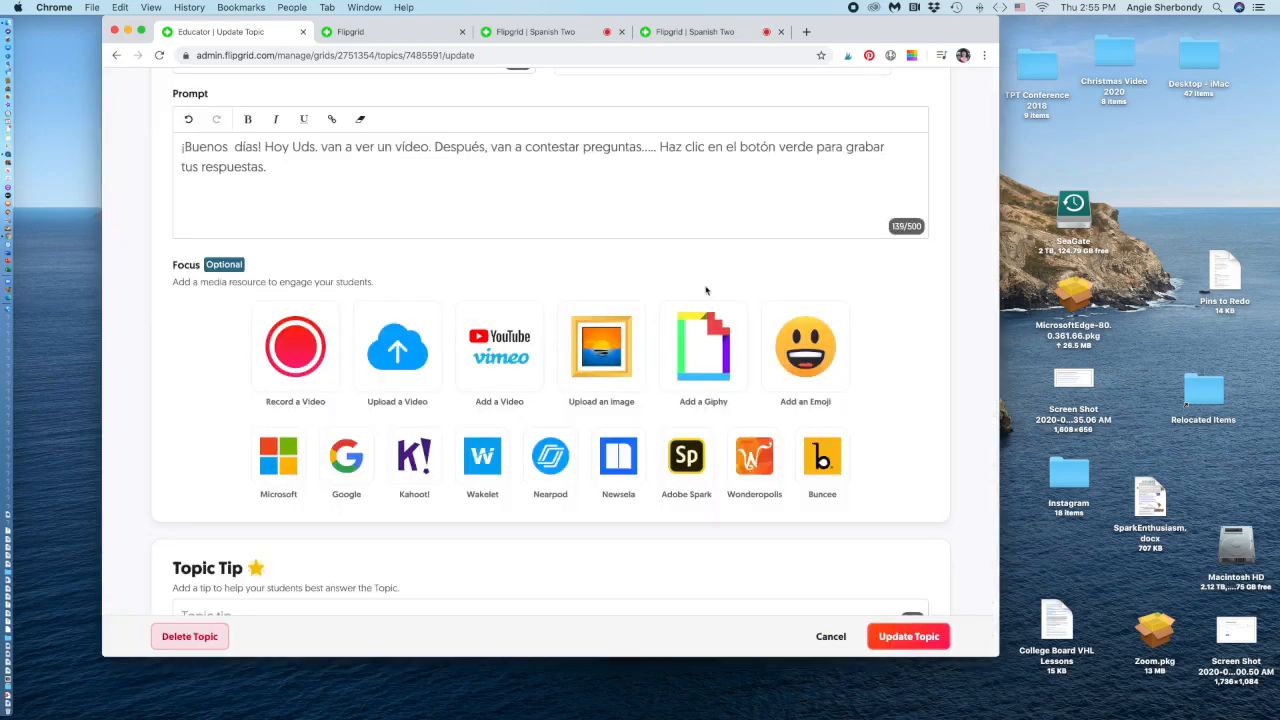
{"action": "left_click", "coordinate": [310, 354]}
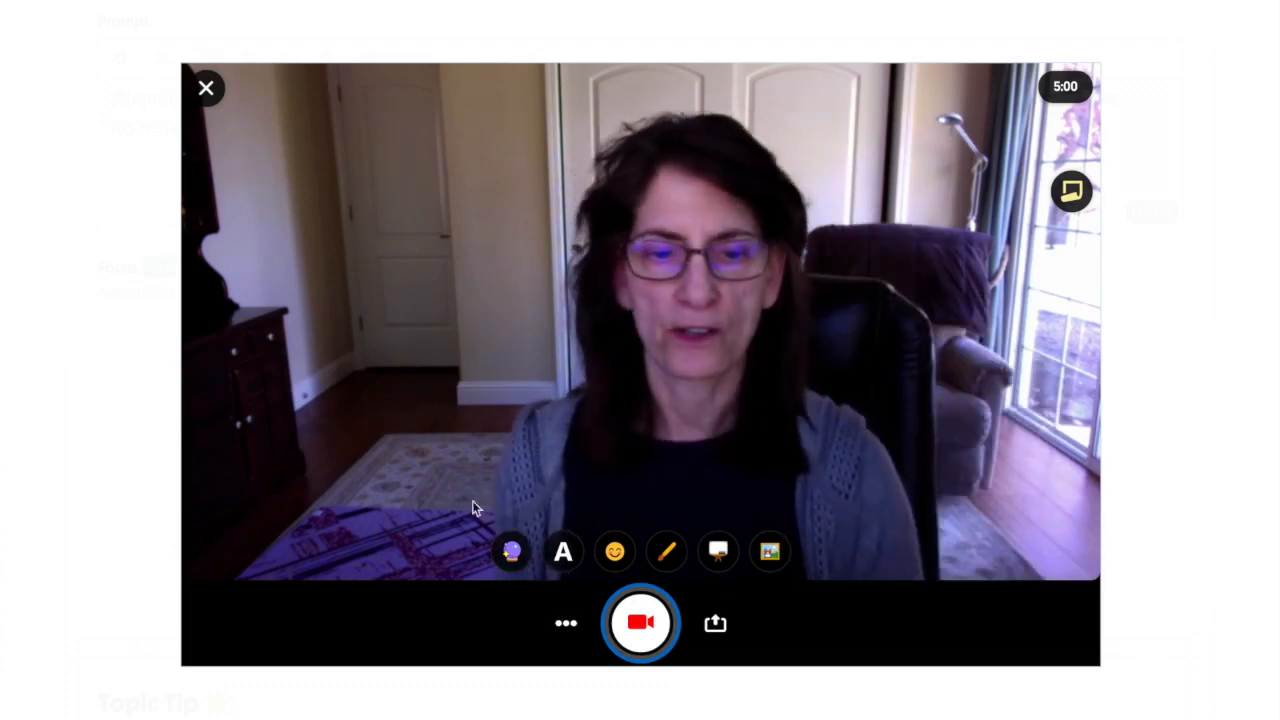
Record a webcam focus video, take a selfie cover, upload it and complete the process.
{"action": "left_click", "coordinate": [641, 624]}
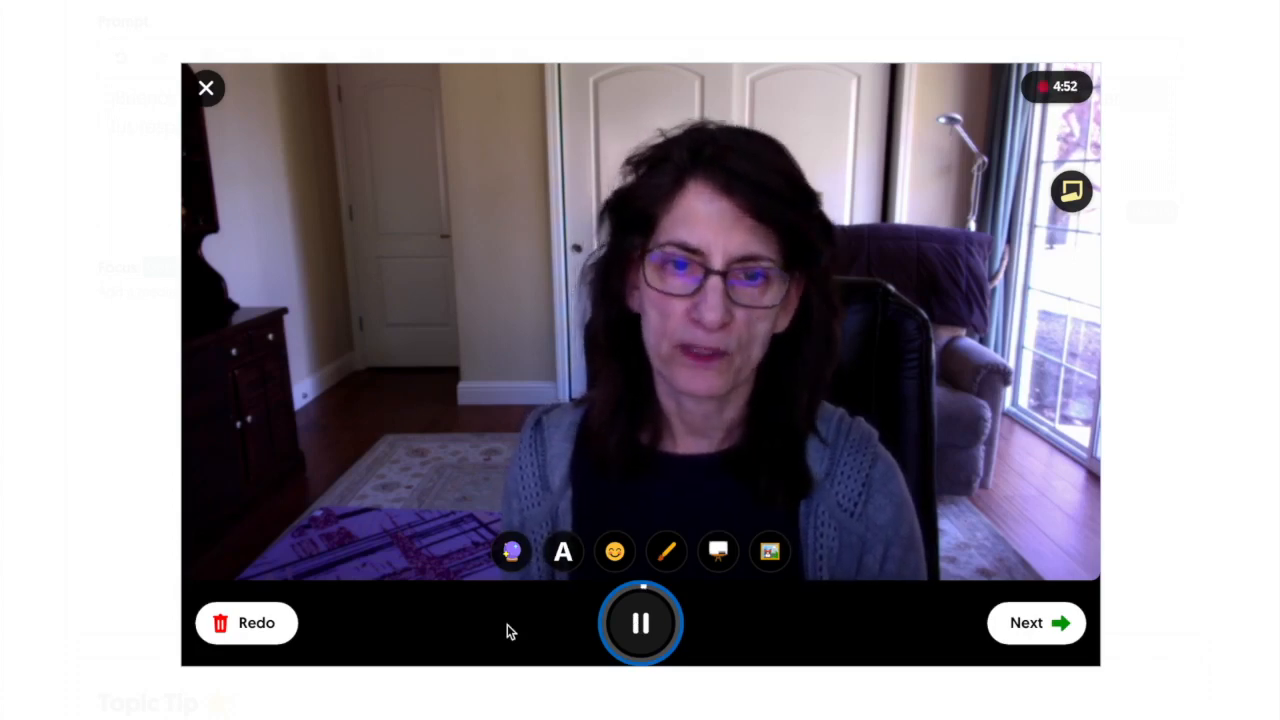
{"action": "left_click", "coordinate": [1036, 623]}
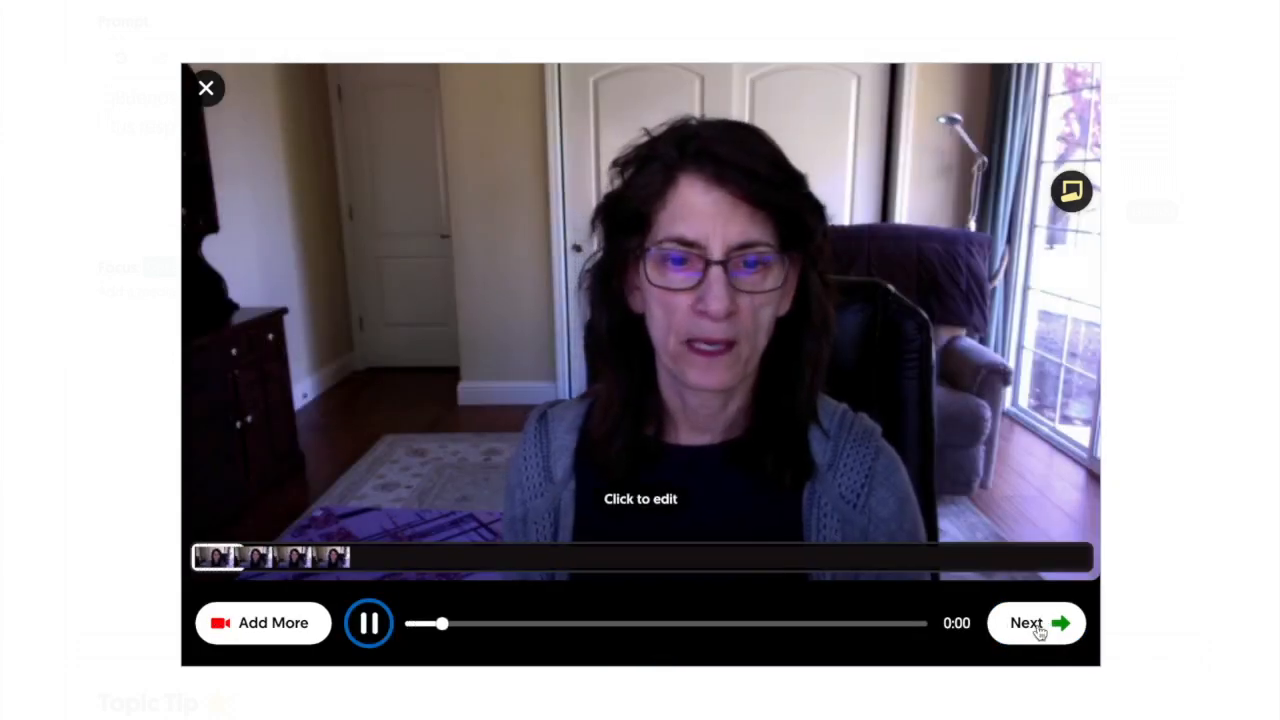
{"action": "left_click", "coordinate": [1037, 624]}
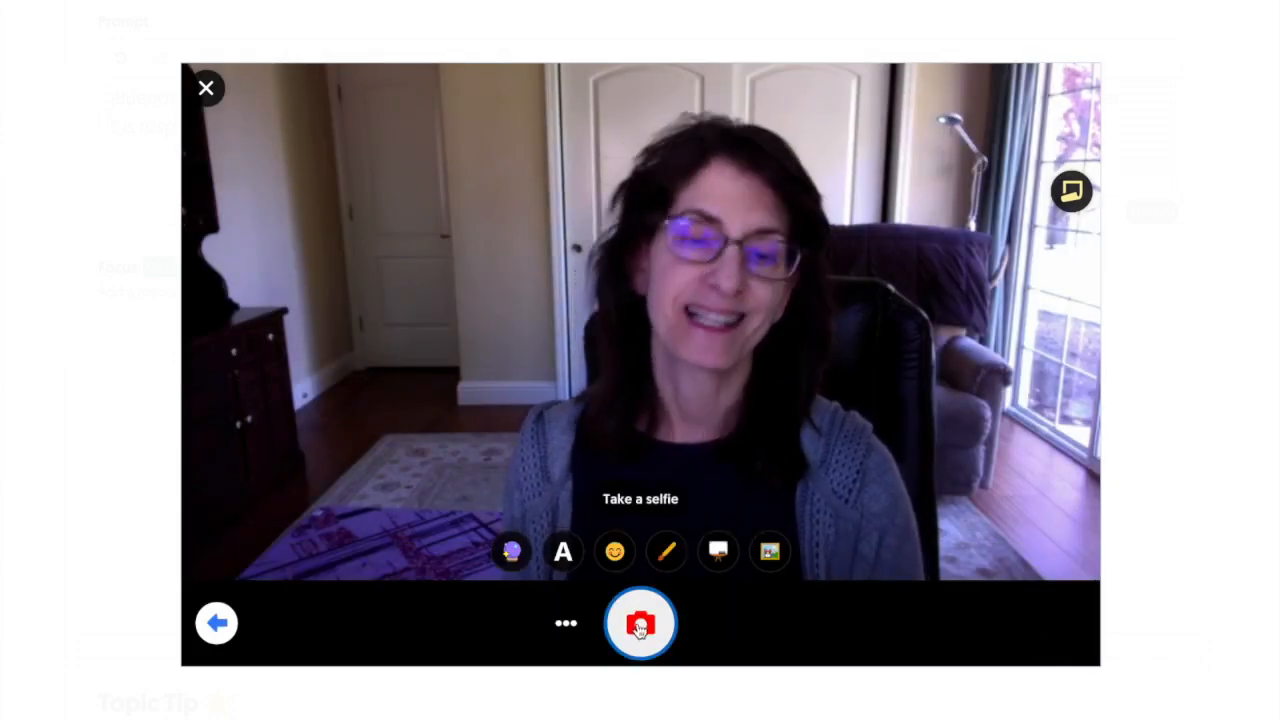
{"action": "left_click", "coordinate": [641, 628]}
{"action": "left_click", "coordinate": [1038, 625]}
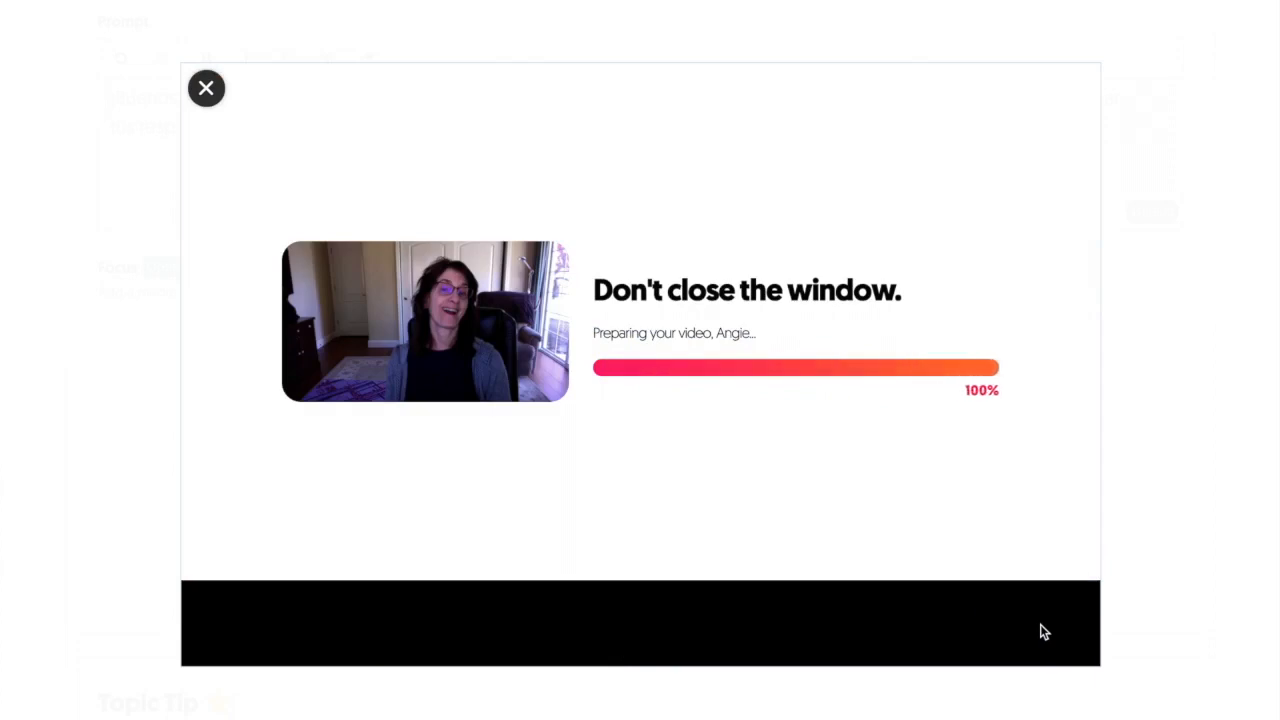
{"action": "left_click", "coordinate": [1040, 630]}
{"action": "scroll", "coordinate": [466, 457], "scroll_direction": "up", "scroll_amount": 2}
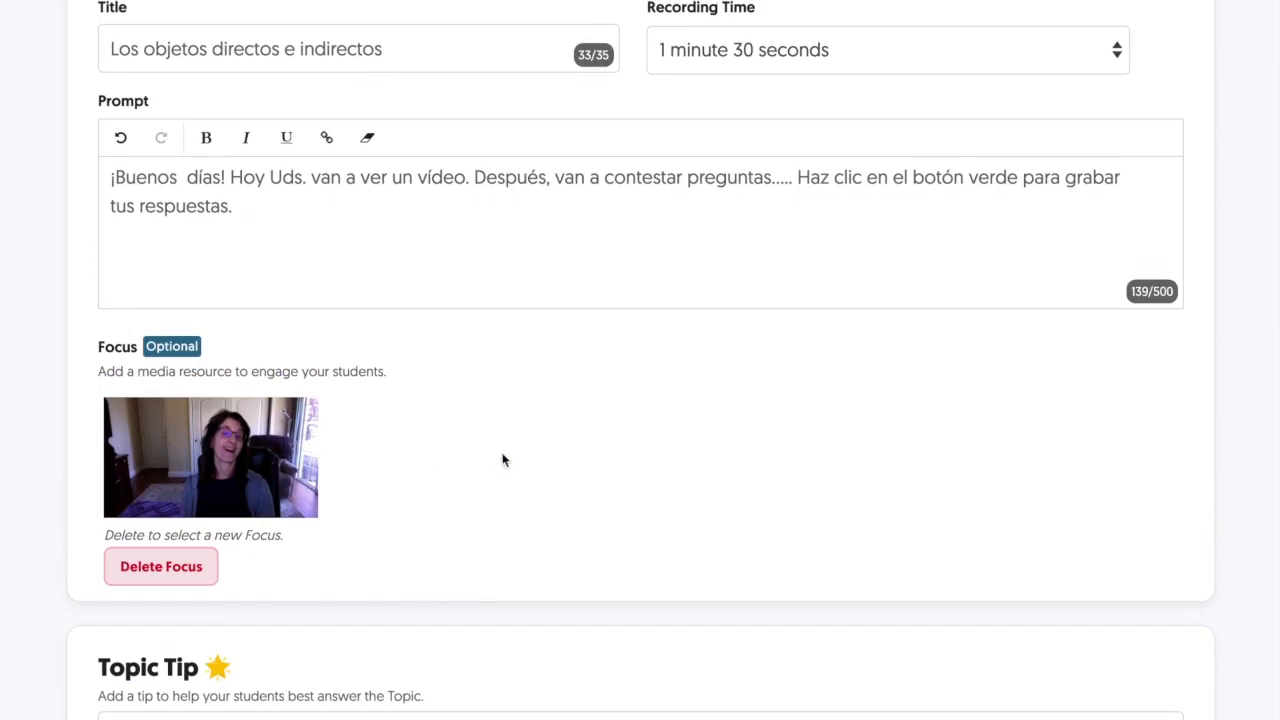
{"action": "scroll", "coordinate": [503, 460], "scroll_direction": "up", "scroll_amount": 2}
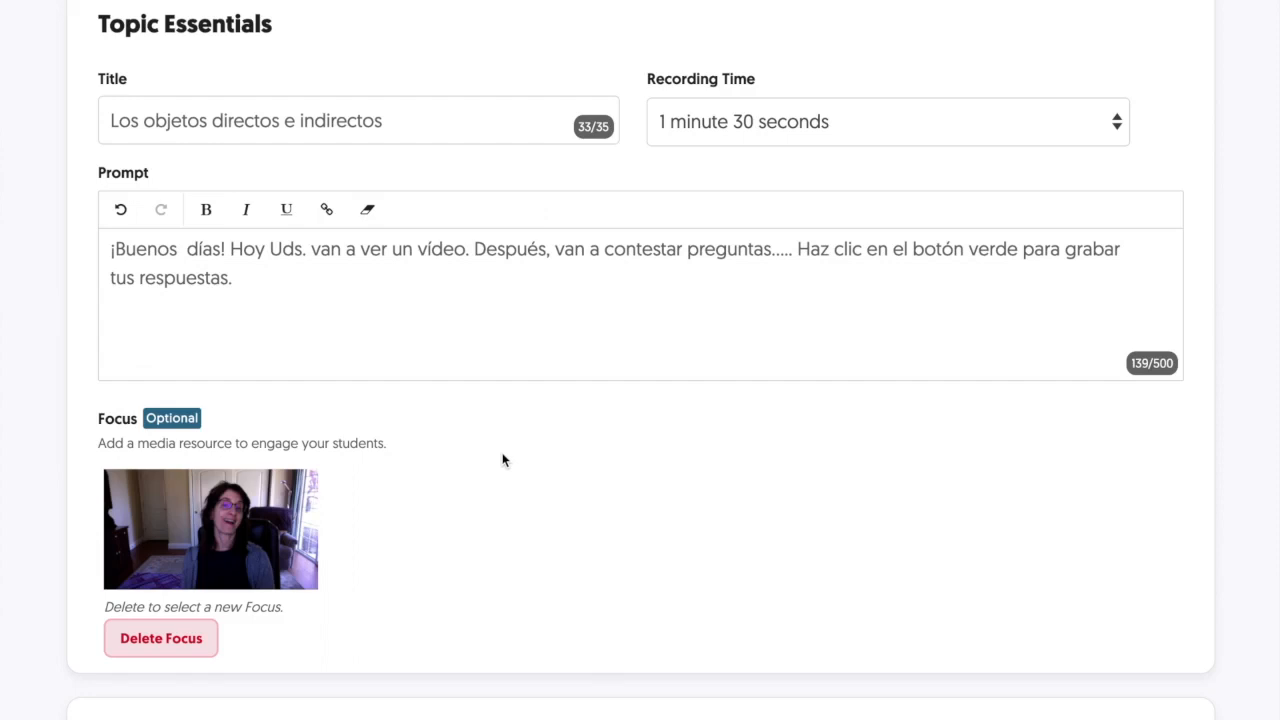
{"action": "scroll", "coordinate": [524, 470], "scroll_direction": "down", "scroll_amount": 4}
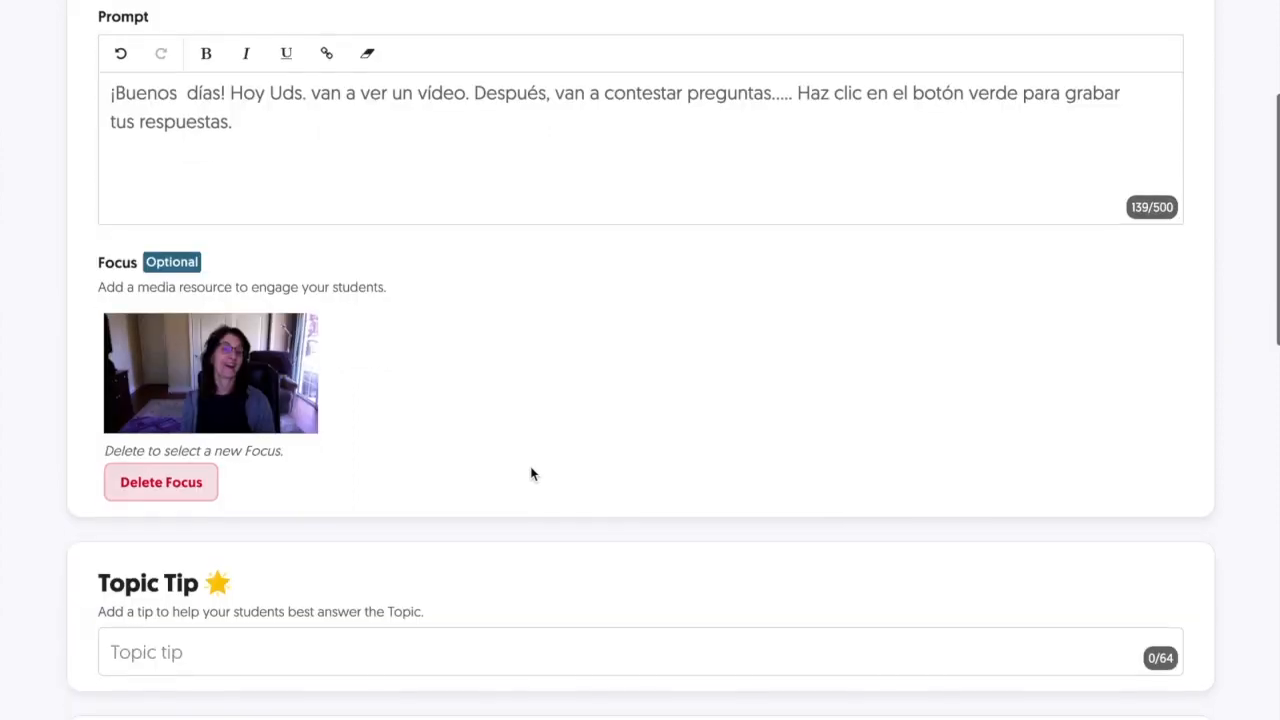
{"action": "scroll", "coordinate": [530, 472], "scroll_direction": "down", "scroll_amount": 2}
{"action": "scroll", "coordinate": [530, 473], "scroll_direction": "down", "scroll_amount": 1}
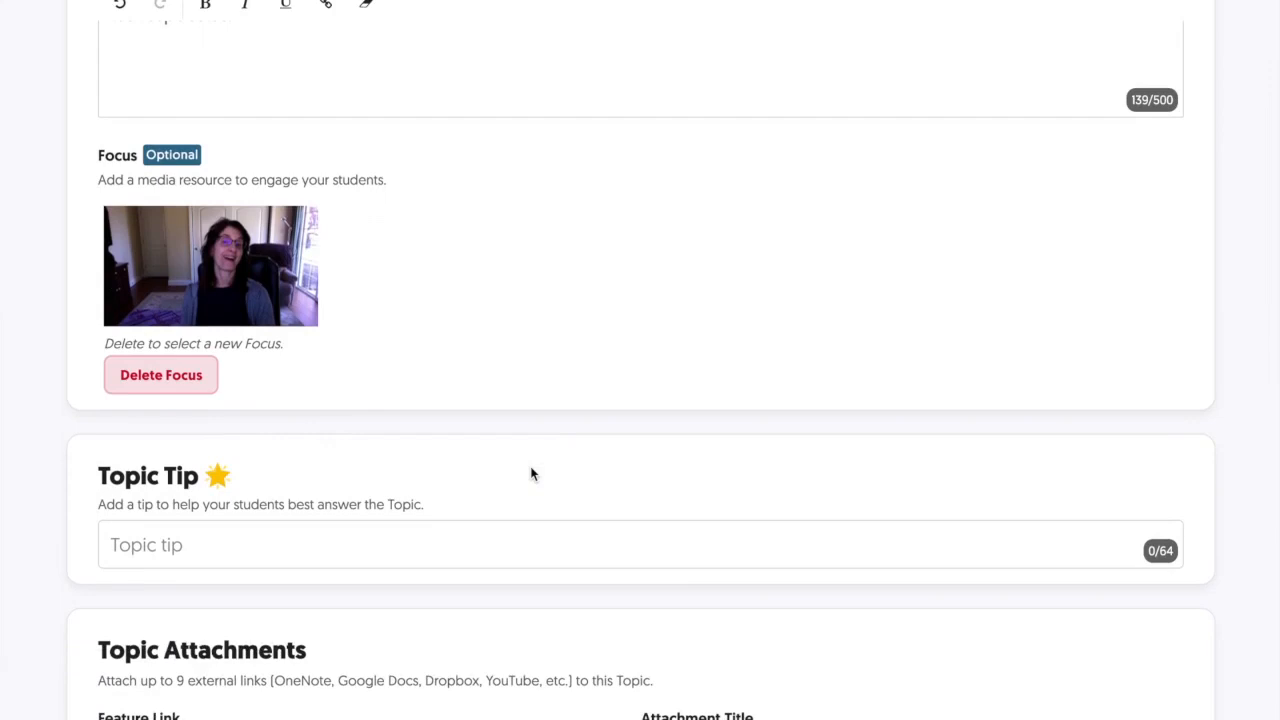
{"action": "scroll", "coordinate": [530, 472], "scroll_direction": "down", "scroll_amount": 4}
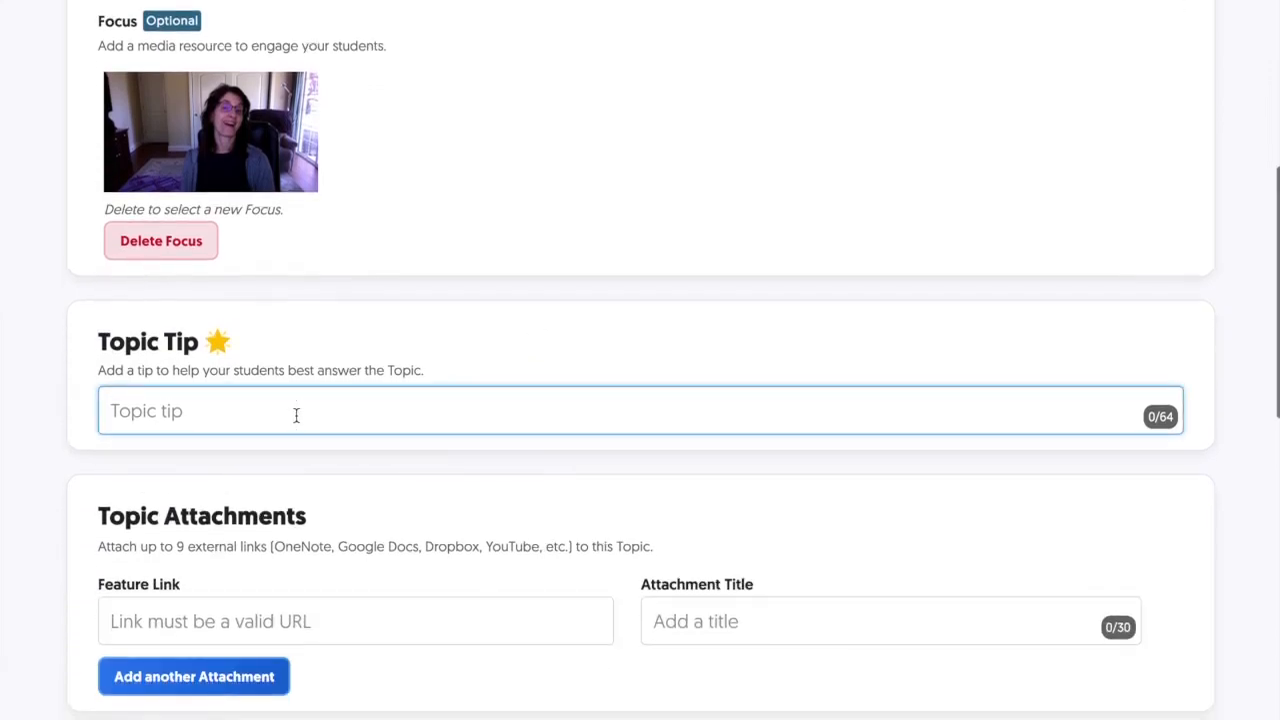
Enter 'Lee las preguntas antes de ver el vídeo.' as the Topic Tip (40/64 characters).
{"action": "type", "text": "Lee las preguntas antes de ver el vídeo."}
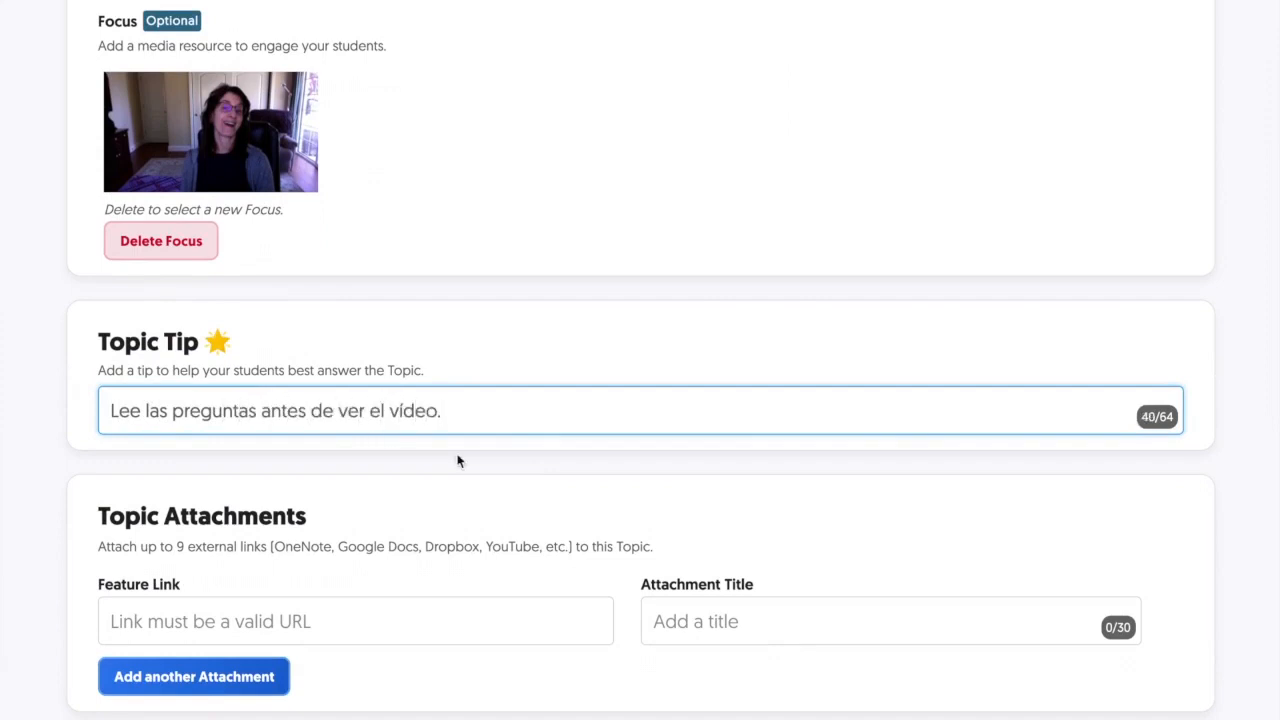
{"action": "scroll", "coordinate": [447, 459], "scroll_direction": "down", "scroll_amount": 3}
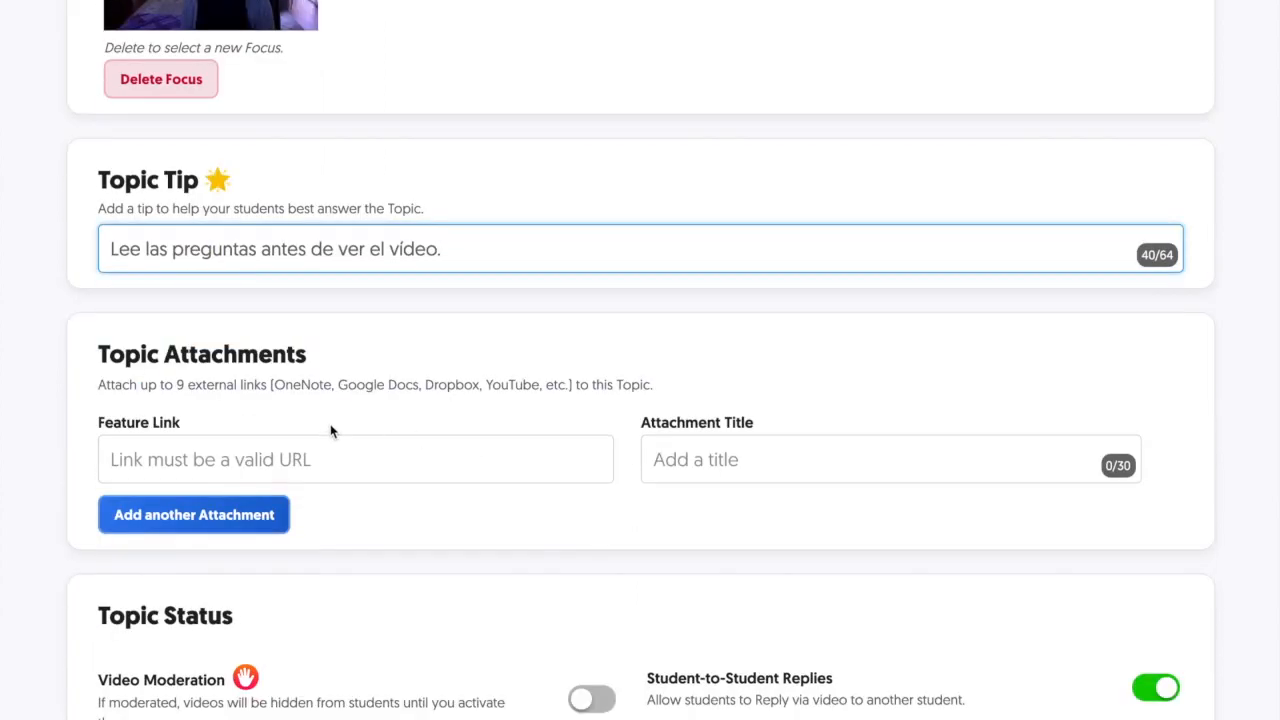
{"action": "scroll", "coordinate": [330, 431], "scroll_direction": "down", "scroll_amount": 1}
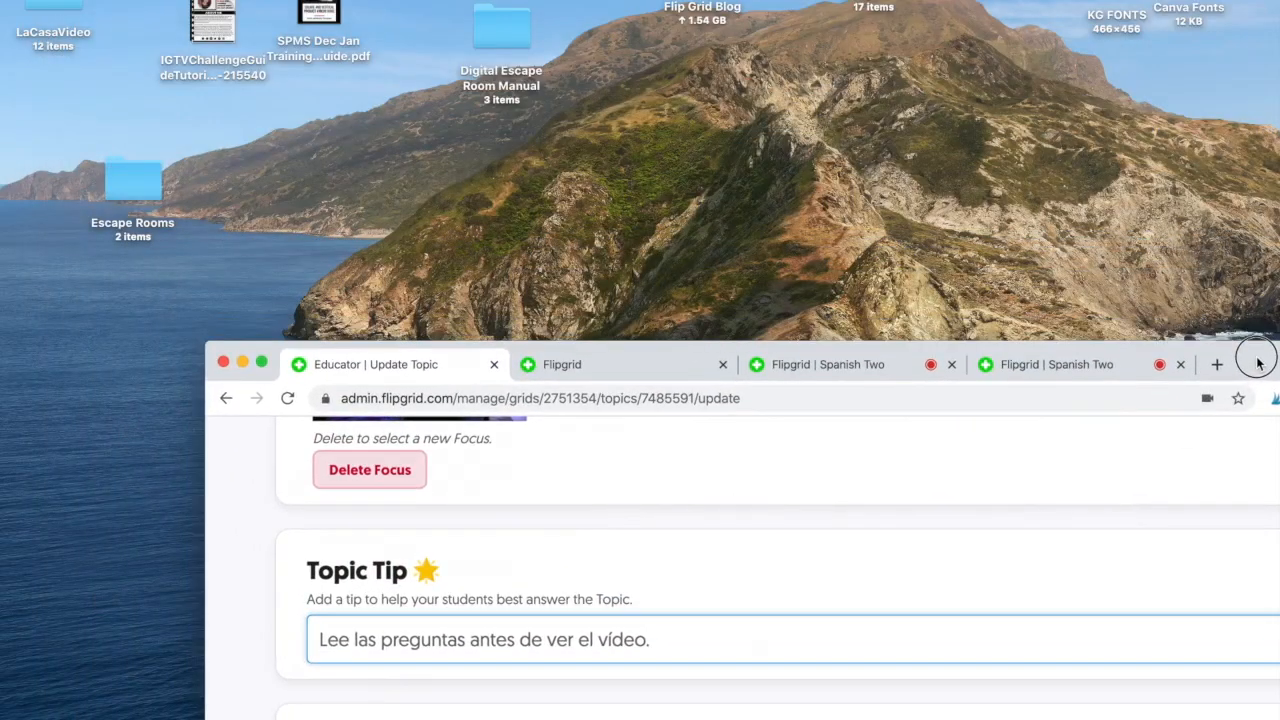
{"action": "left_click_drag", "start_coordinate": [1258, 363], "coordinate": [1116, 230]}
{"action": "left_click", "coordinate": [702, 4]}
{"action": "double_click", "coordinate": [702, 8]}
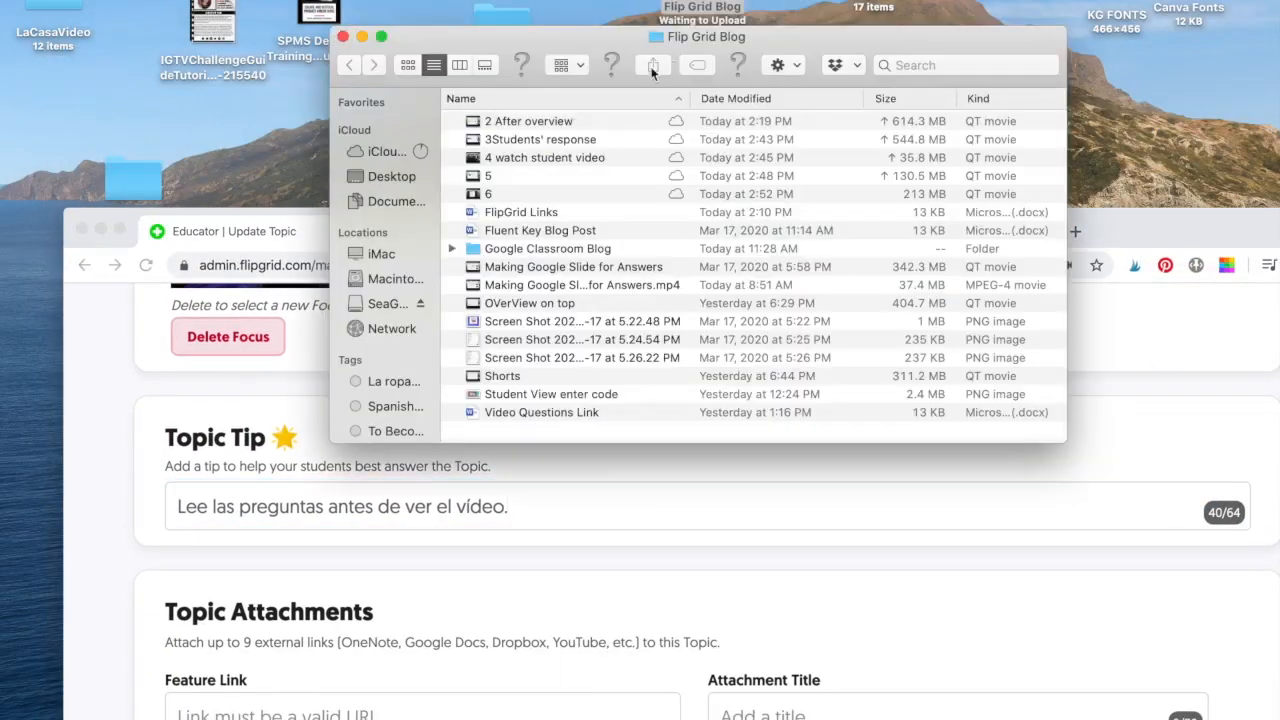
{"action": "left_click", "coordinate": [473, 214]}
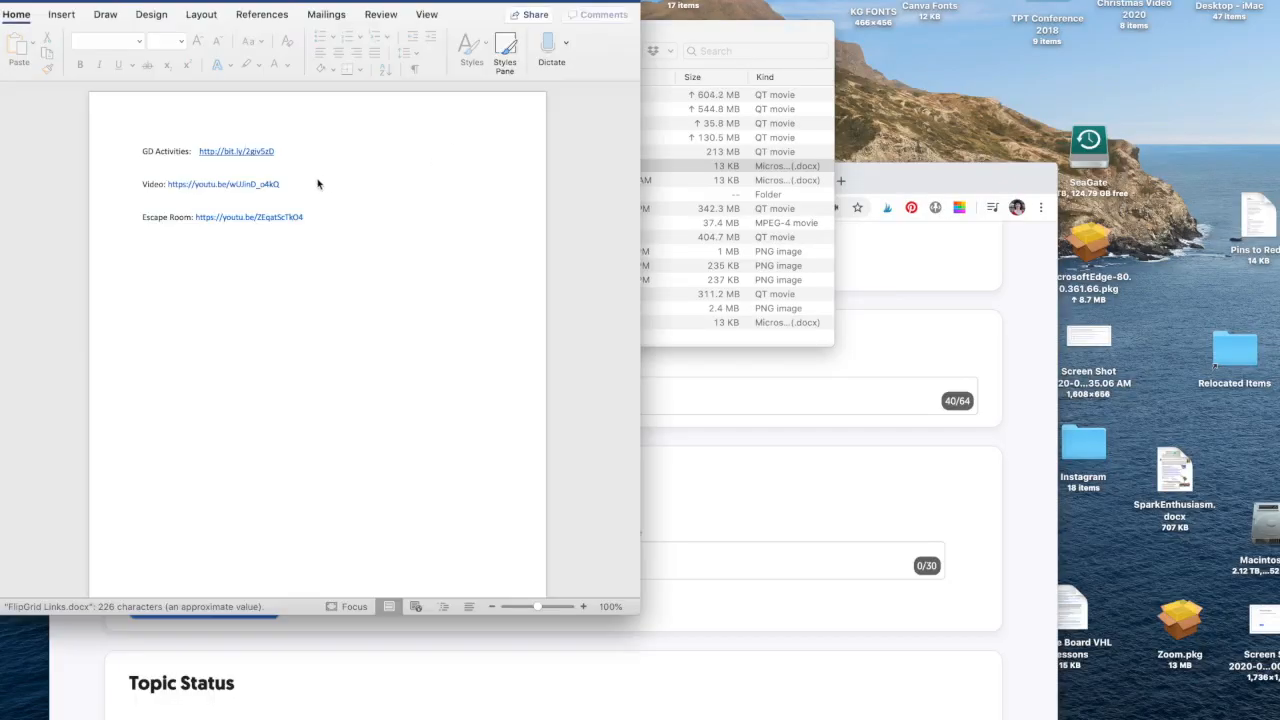
{"action": "left_click", "coordinate": [289, 158]}
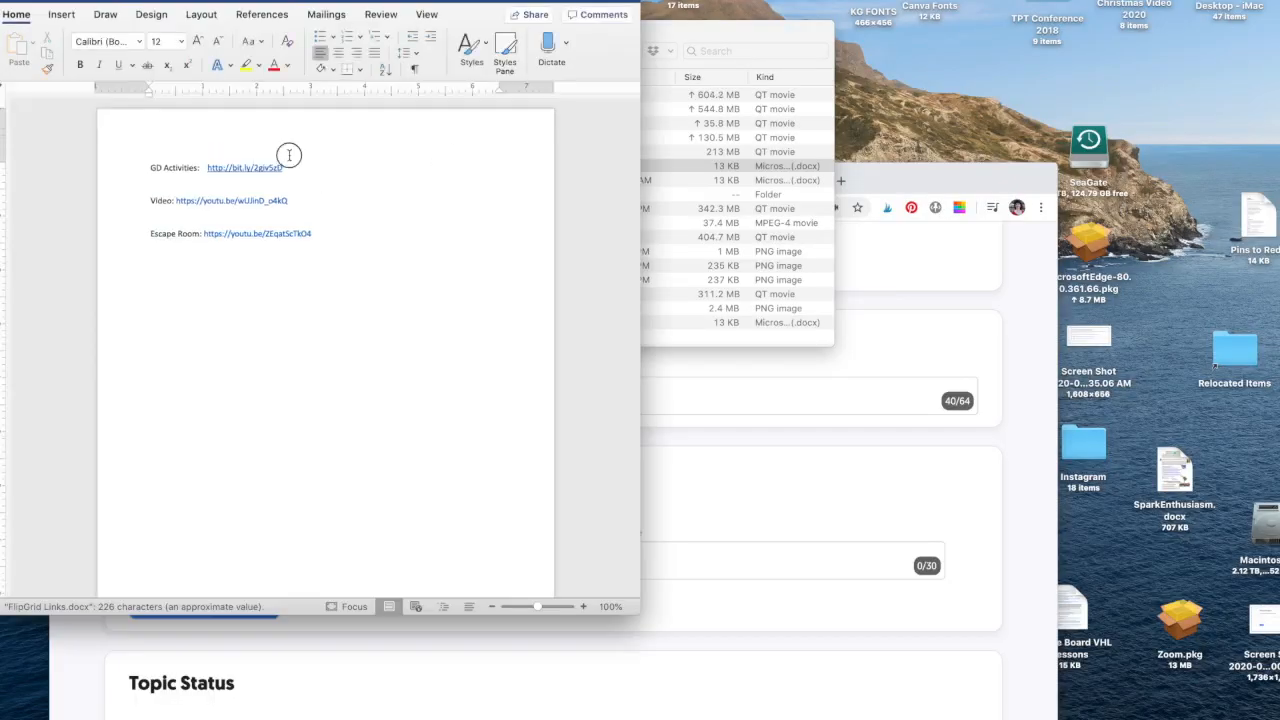
{"action": "left_click_drag", "start_coordinate": [290, 200], "coordinate": [176, 202]}
{"action": "key", "text": "super+c"}
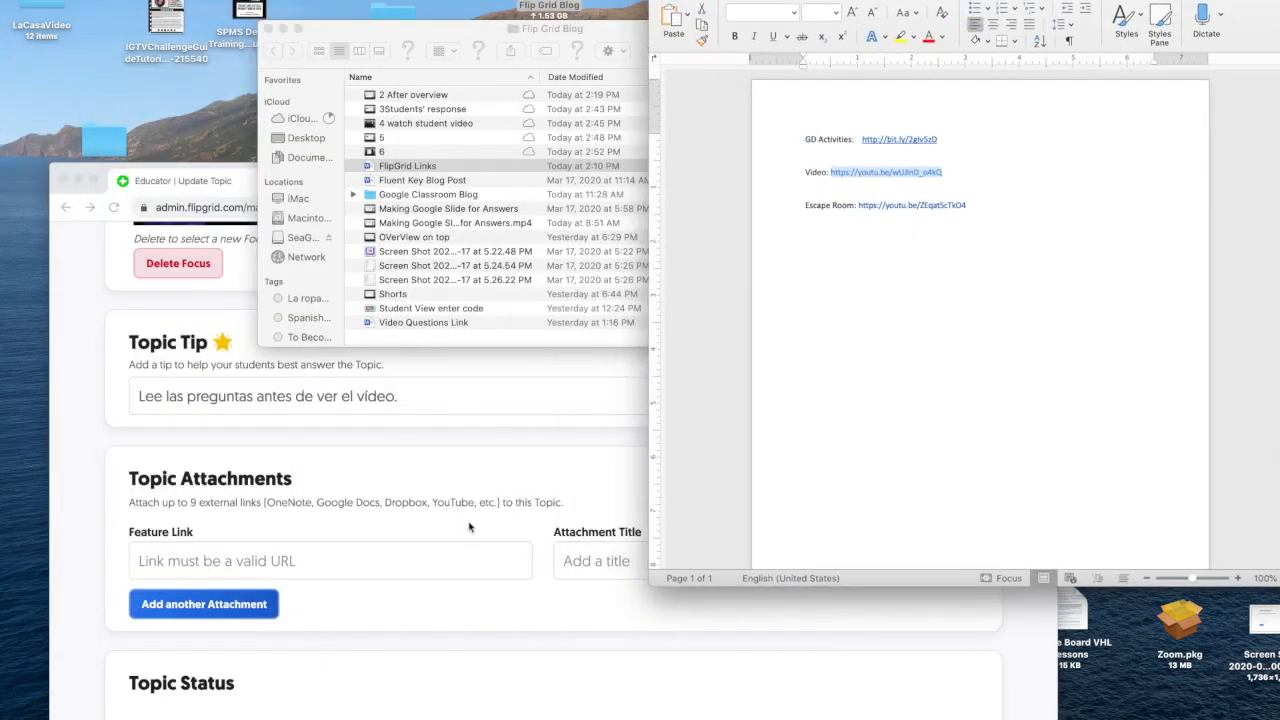
Paste the video link as the first attachment, titled 'Los complementos Vídeo', and add a second attachment row.
{"action": "key", "text": "super+Tab"}
{"action": "left_click", "coordinate": [203, 560]}
{"action": "key", "text": "super+v"}
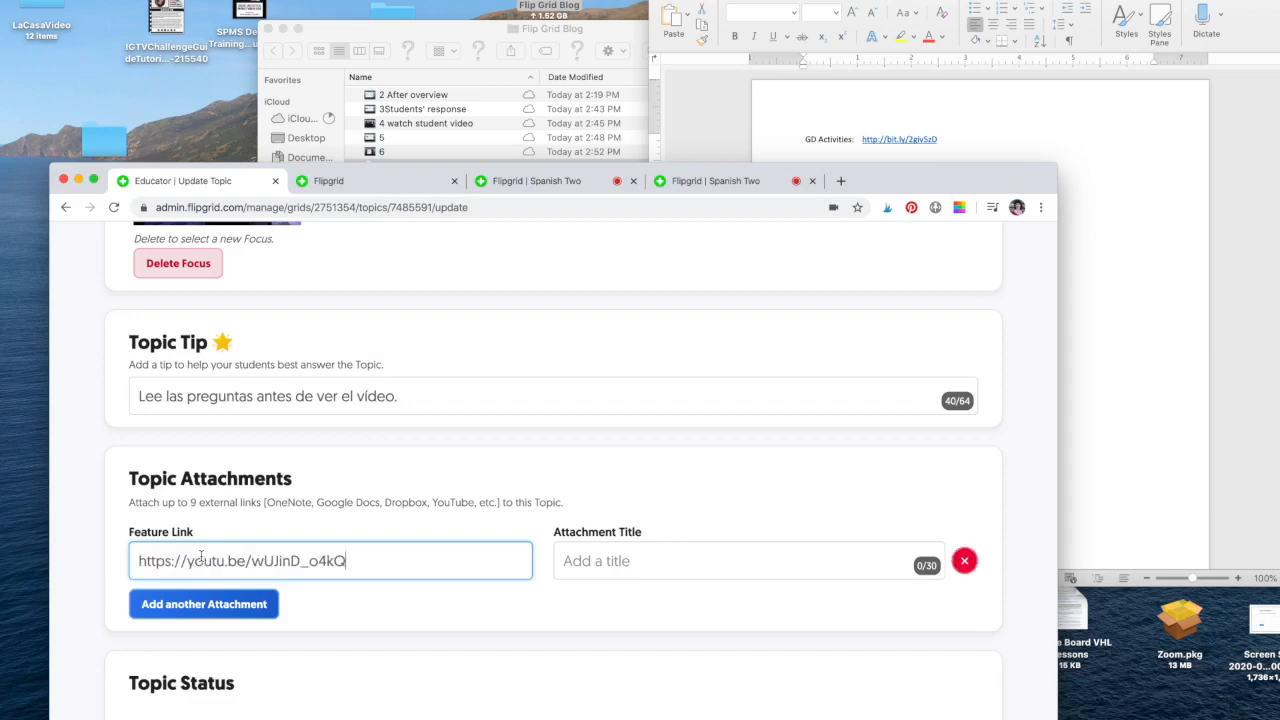
{"action": "left_click", "coordinate": [588, 560]}
{"action": "type", "text": "Lo"}
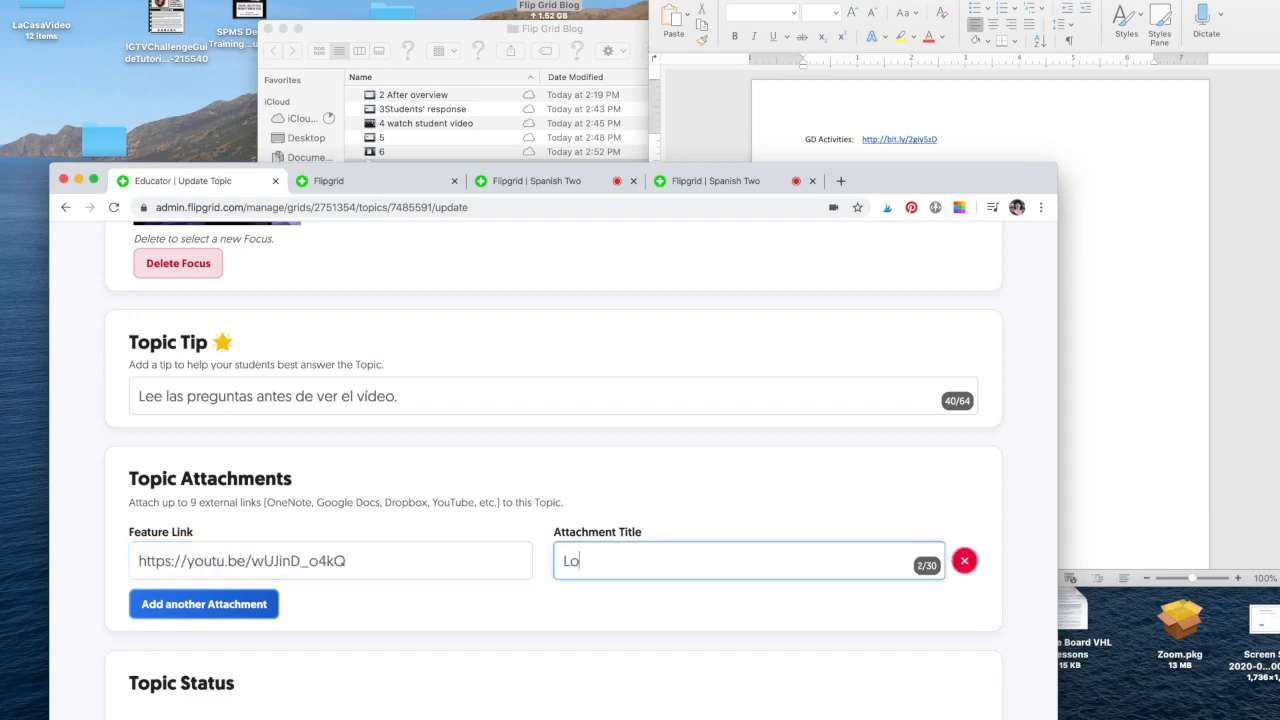
{"action": "type", "text": "s complementos "}
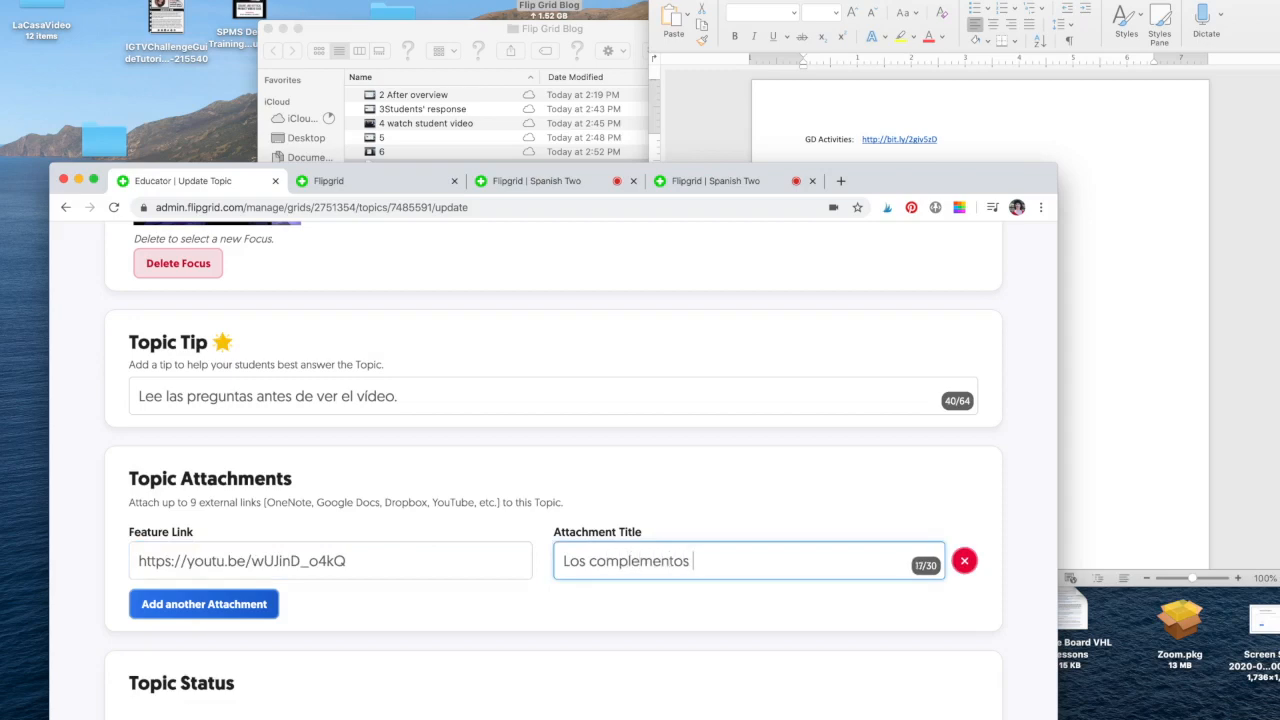
{"action": "type", "text": "Vídeo"}
{"action": "left_click", "coordinate": [234, 608]}
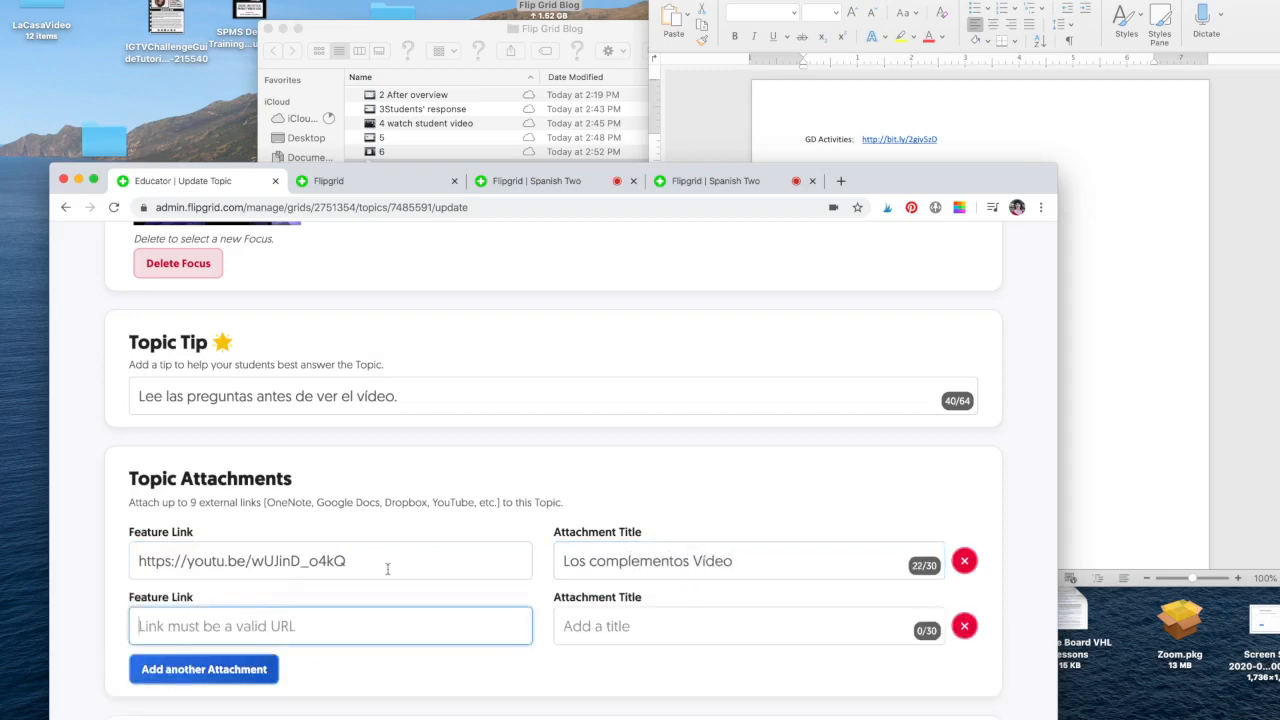
{"action": "left_click", "coordinate": [1093, 374]}
{"action": "left_click_drag", "start_coordinate": [937, 139], "coordinate": [861, 142]}
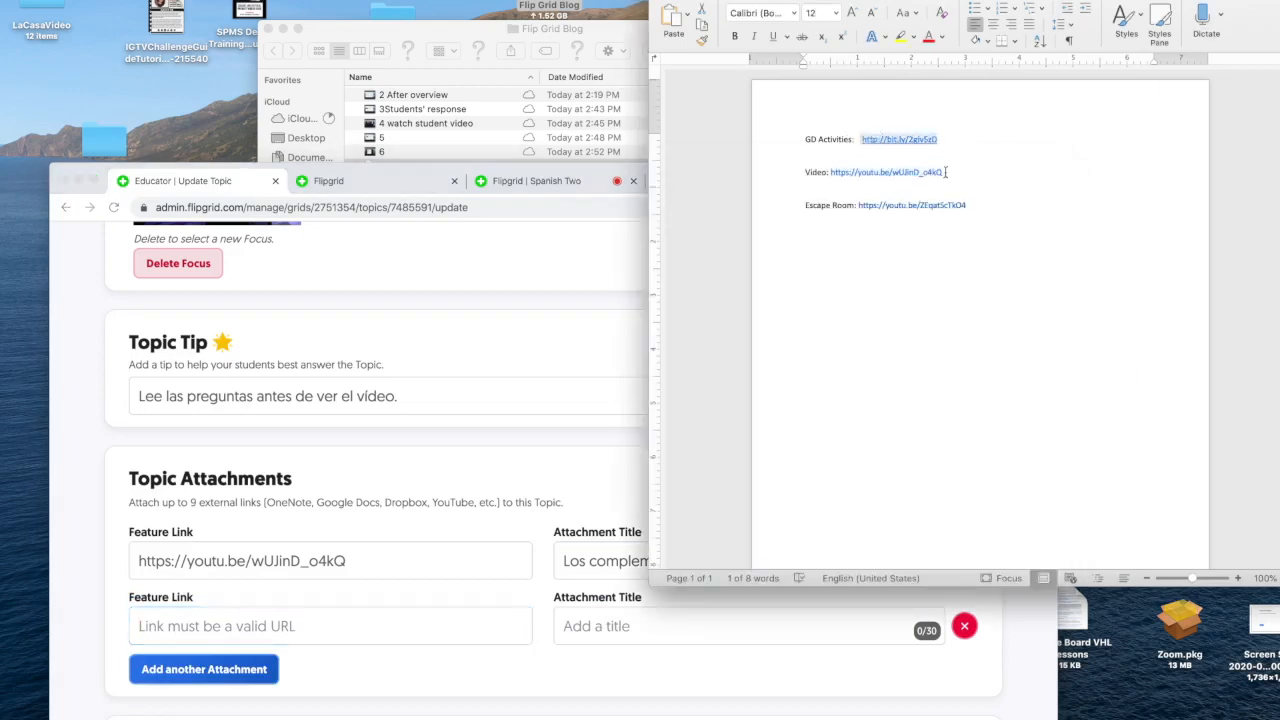
{"action": "left_click", "coordinate": [490, 626]}
{"action": "key", "text": "super+v"}
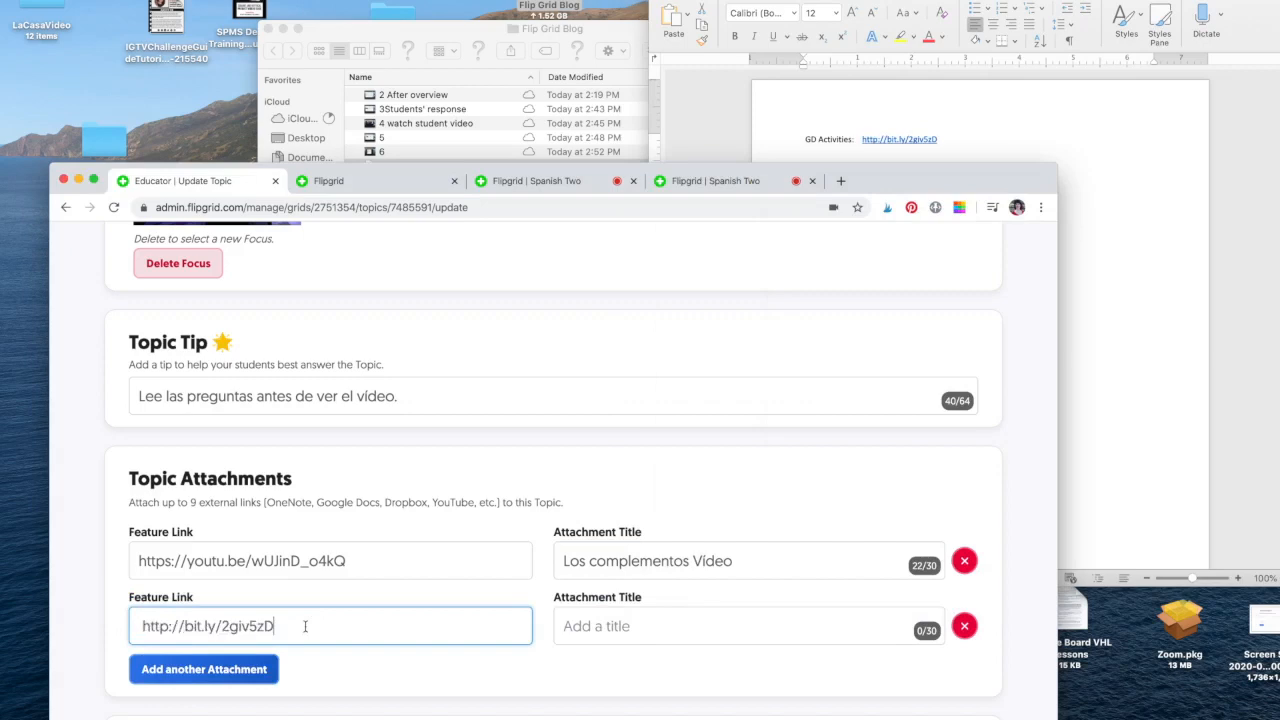
{"action": "left_click", "coordinate": [614, 622]}
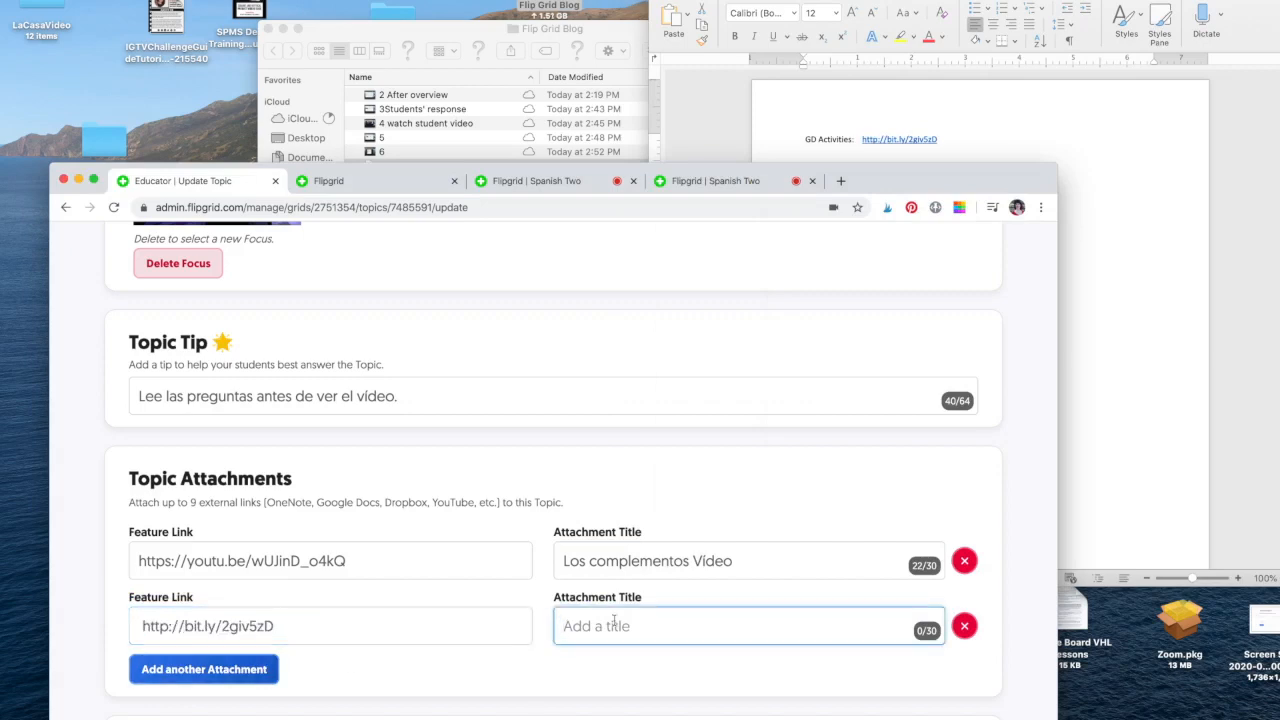
{"action": "type", "text": "Google Drive Activi"}
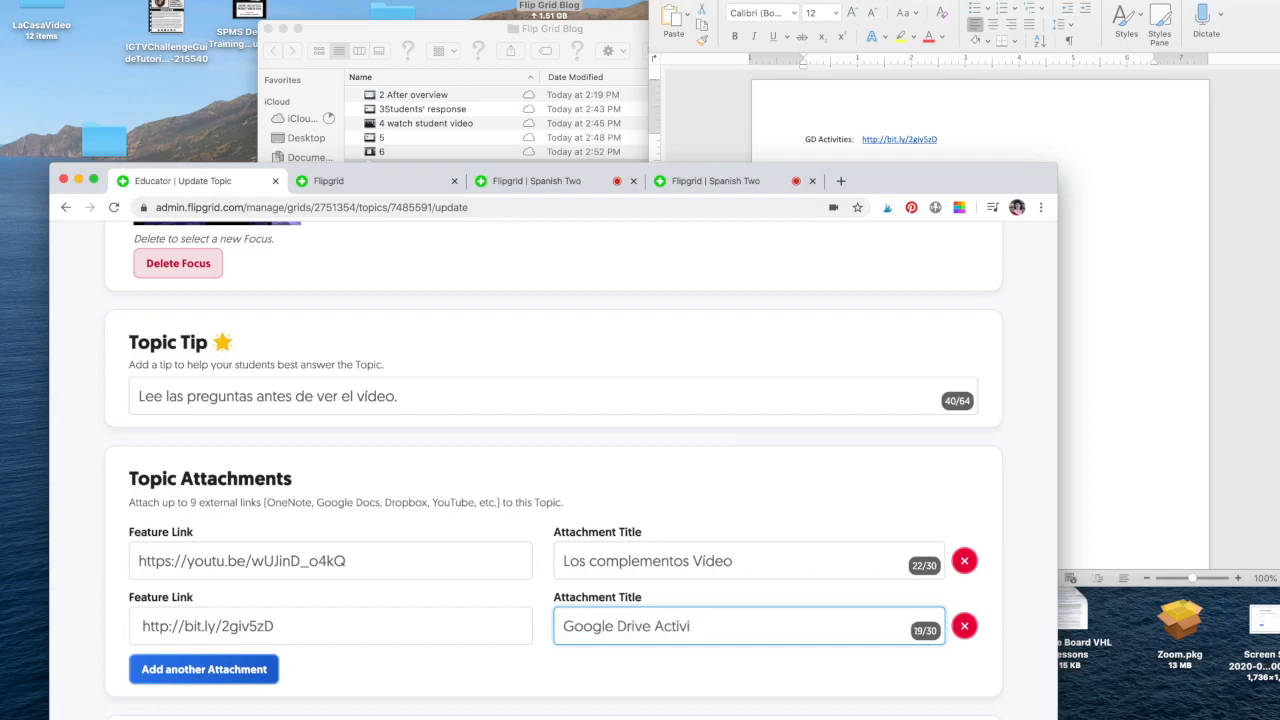
{"action": "type", "text": "ty"}
{"action": "scroll", "coordinate": [650, 585], "scroll_direction": "down", "scroll_amount": 4}
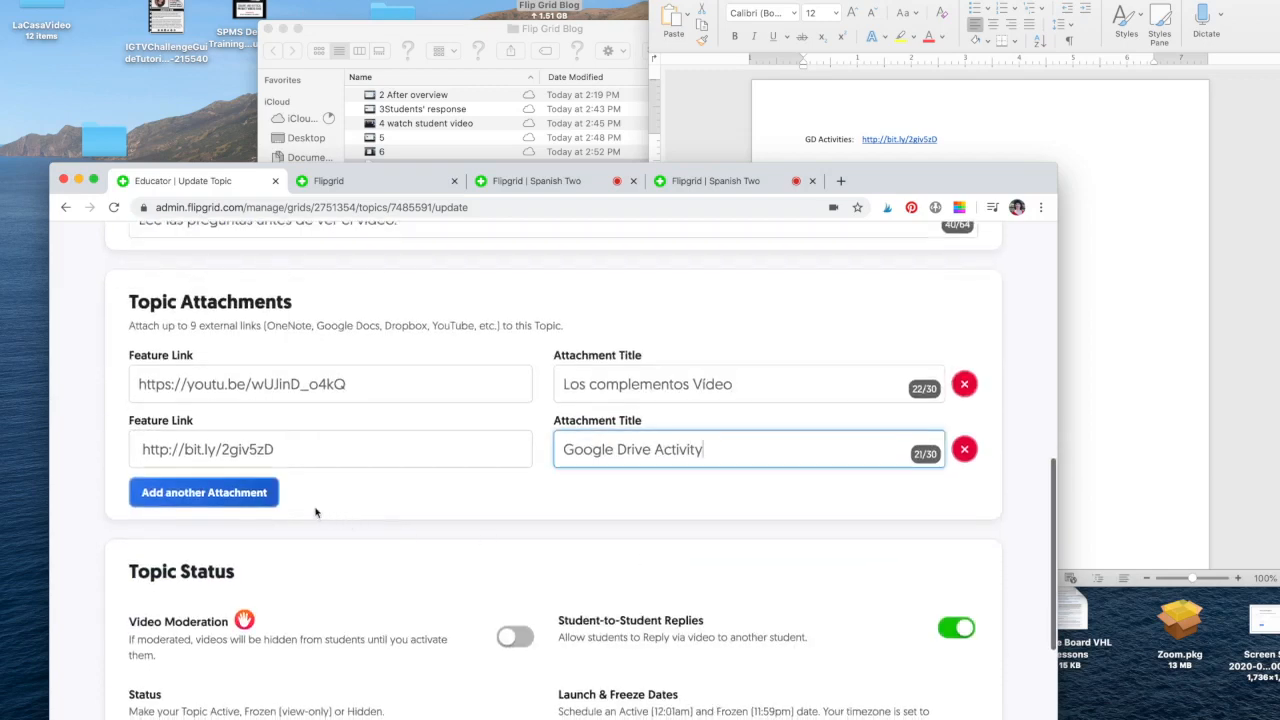
{"action": "left_click", "coordinate": [250, 493]}
Attach the Escape Room link as the third attachment, titled 'Escape Room'.
{"action": "left_click", "coordinate": [1108, 246]}
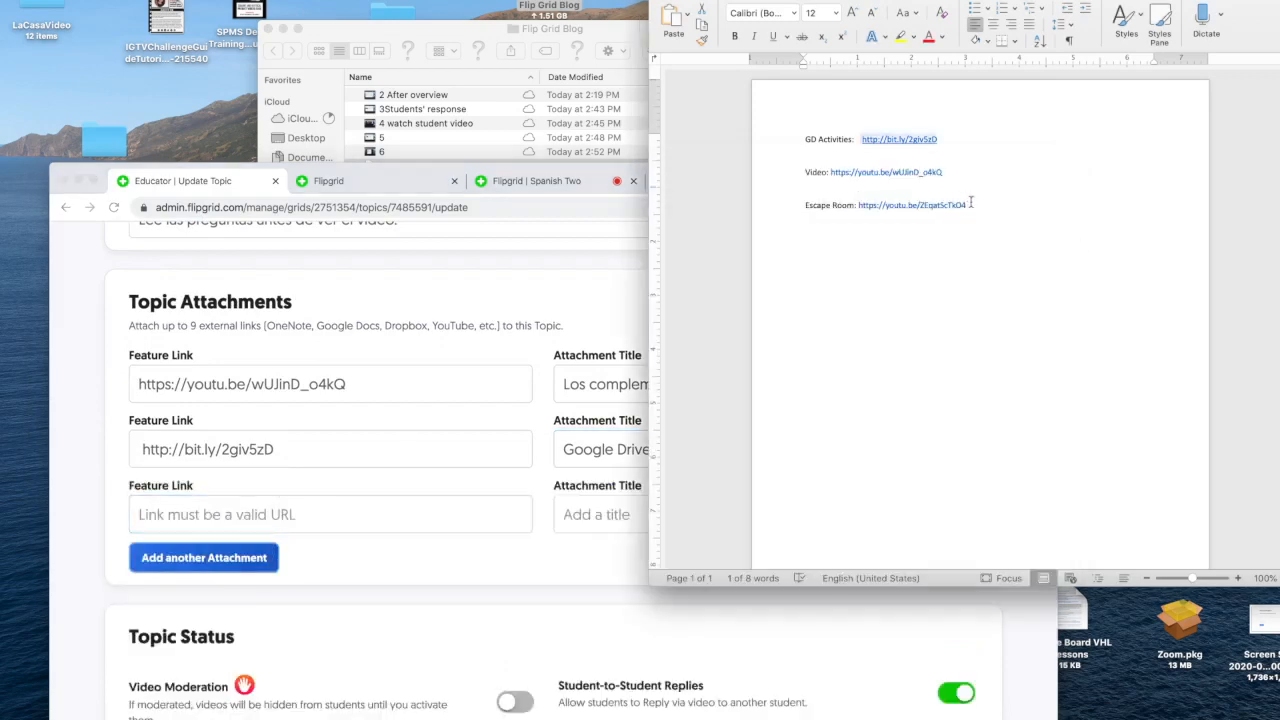
{"action": "left_click_drag", "start_coordinate": [973, 205], "coordinate": [857, 204]}
{"action": "left_click", "coordinate": [168, 516]}
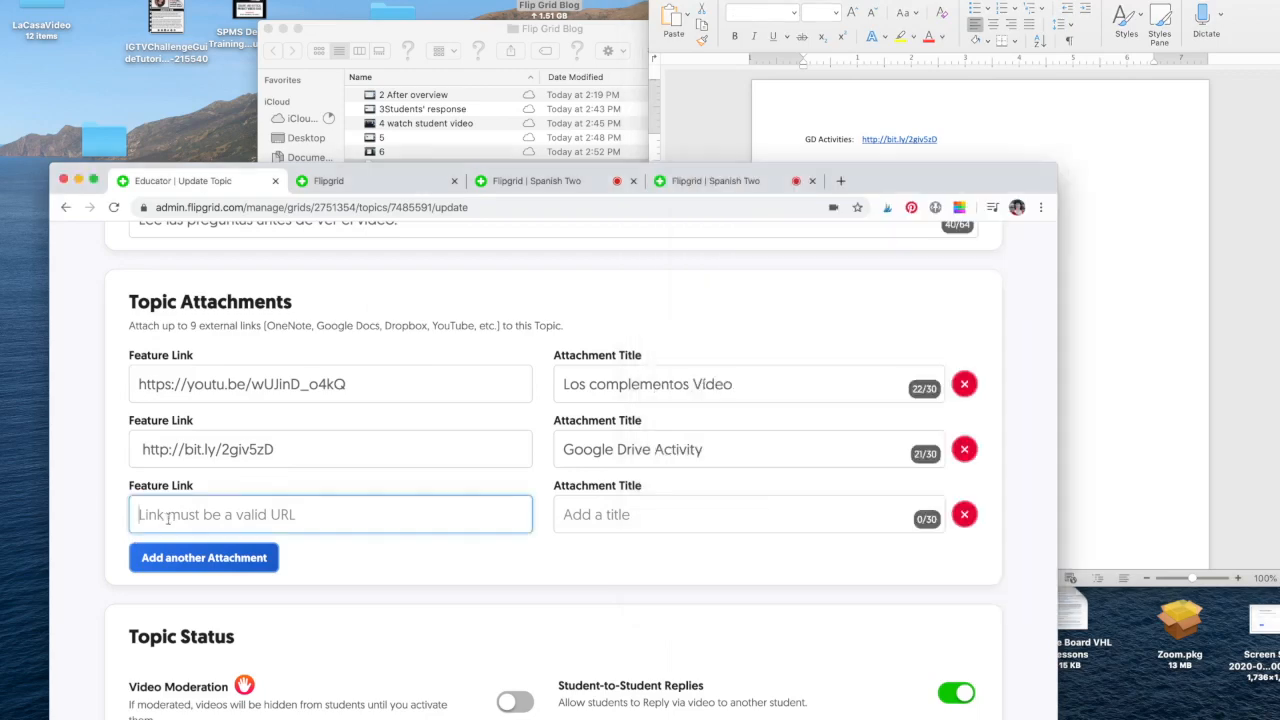
{"action": "key", "text": "cmd+v"}
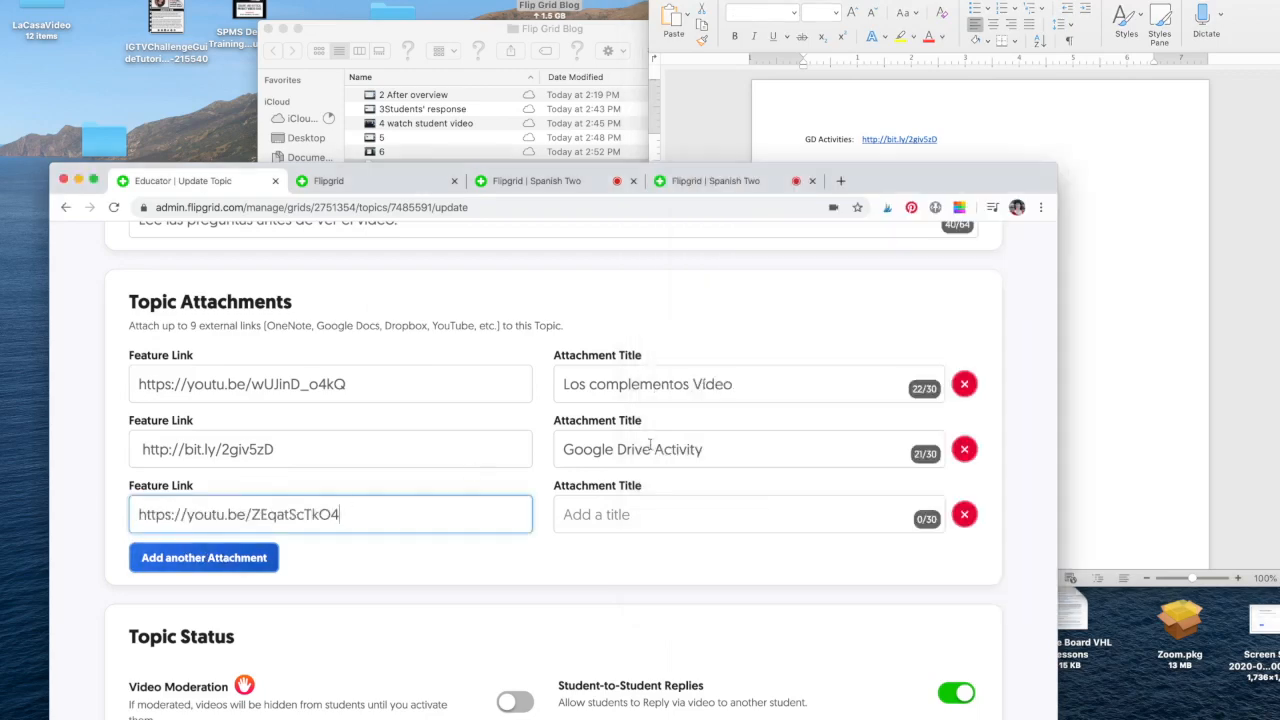
{"action": "double_click", "coordinate": [846, 184]}
{"action": "left_click", "coordinate": [1112, 158]}
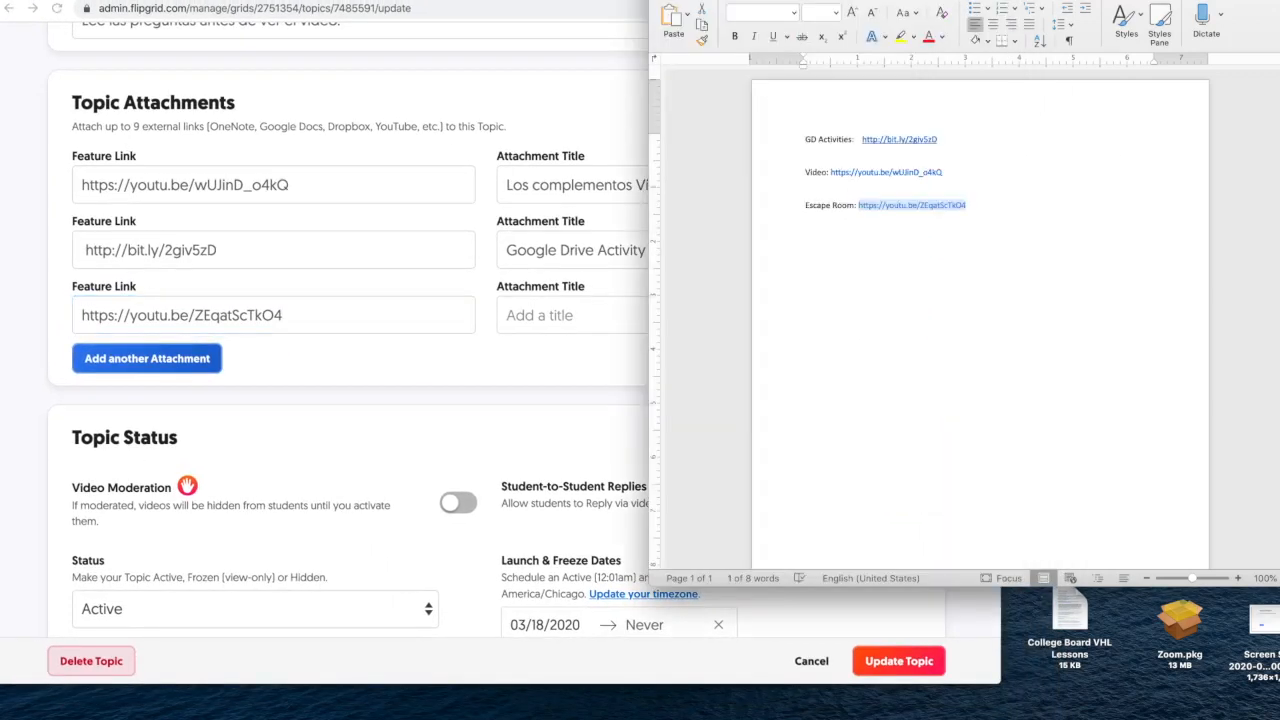
{"action": "key", "text": "super+h"}
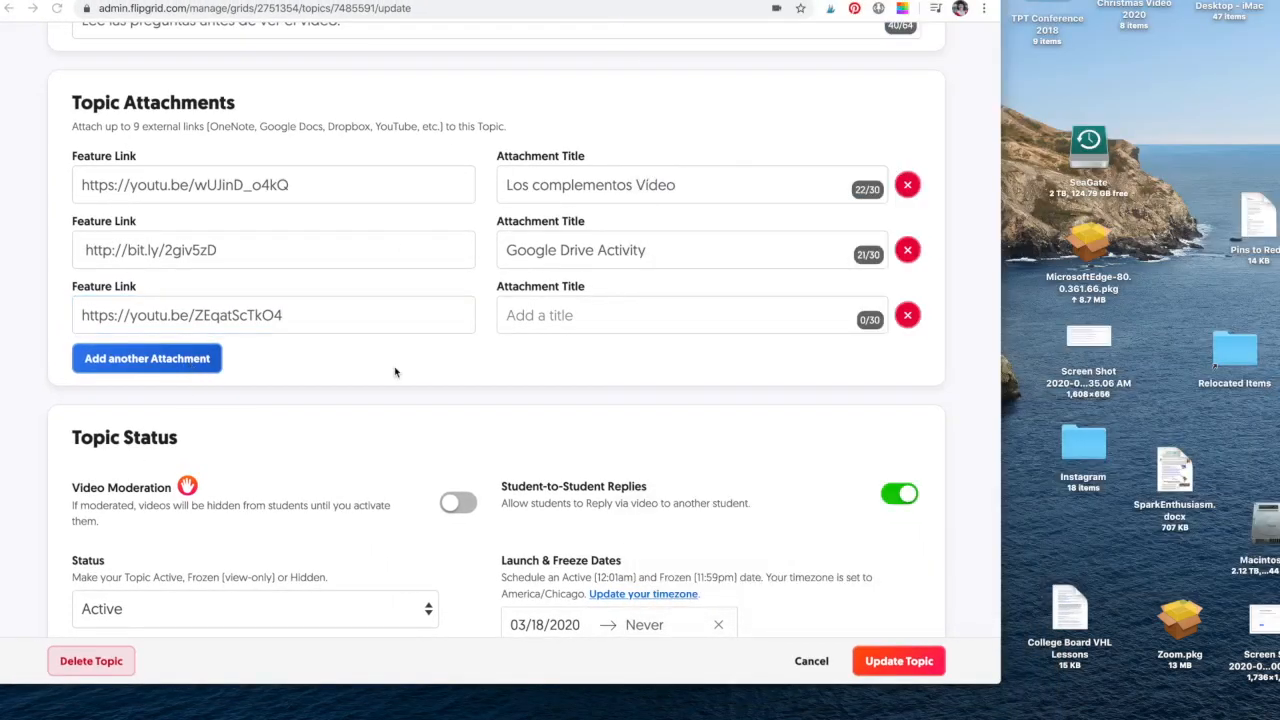
{"action": "left_click", "coordinate": [545, 314]}
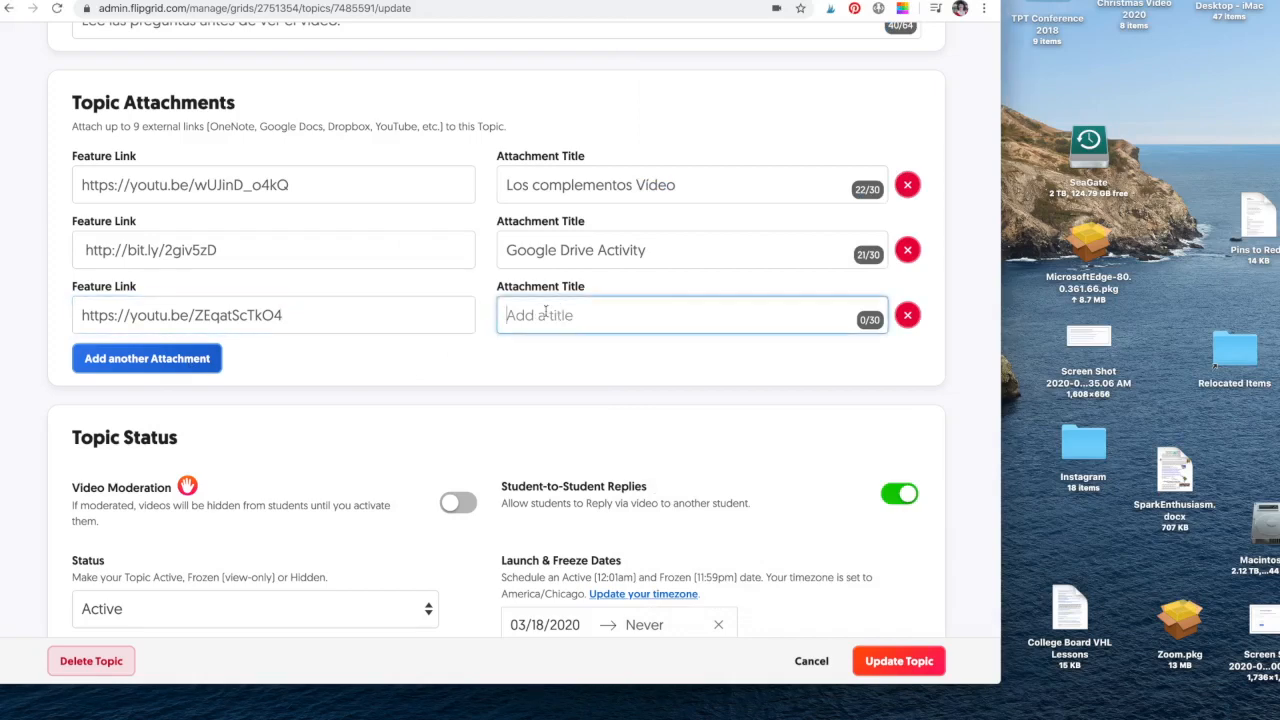
{"action": "type", "text": "Escape Room"}
Keep Basic Feedback on Ideas and Performance and update the topic.
{"action": "scroll", "coordinate": [537, 348], "scroll_direction": "down", "scroll_amount": 3}
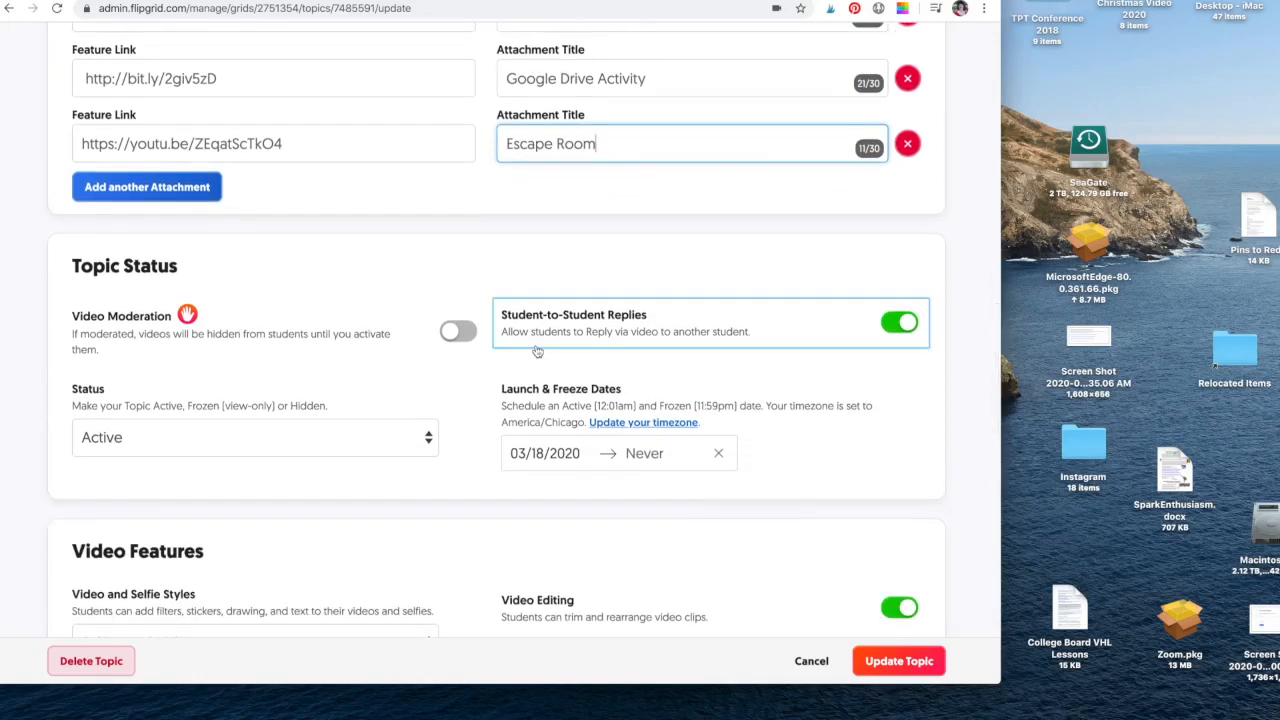
{"action": "scroll", "coordinate": [537, 351], "scroll_direction": "down", "scroll_amount": 2}
{"action": "scroll", "coordinate": [749, 566], "scroll_direction": "down", "scroll_amount": 10}
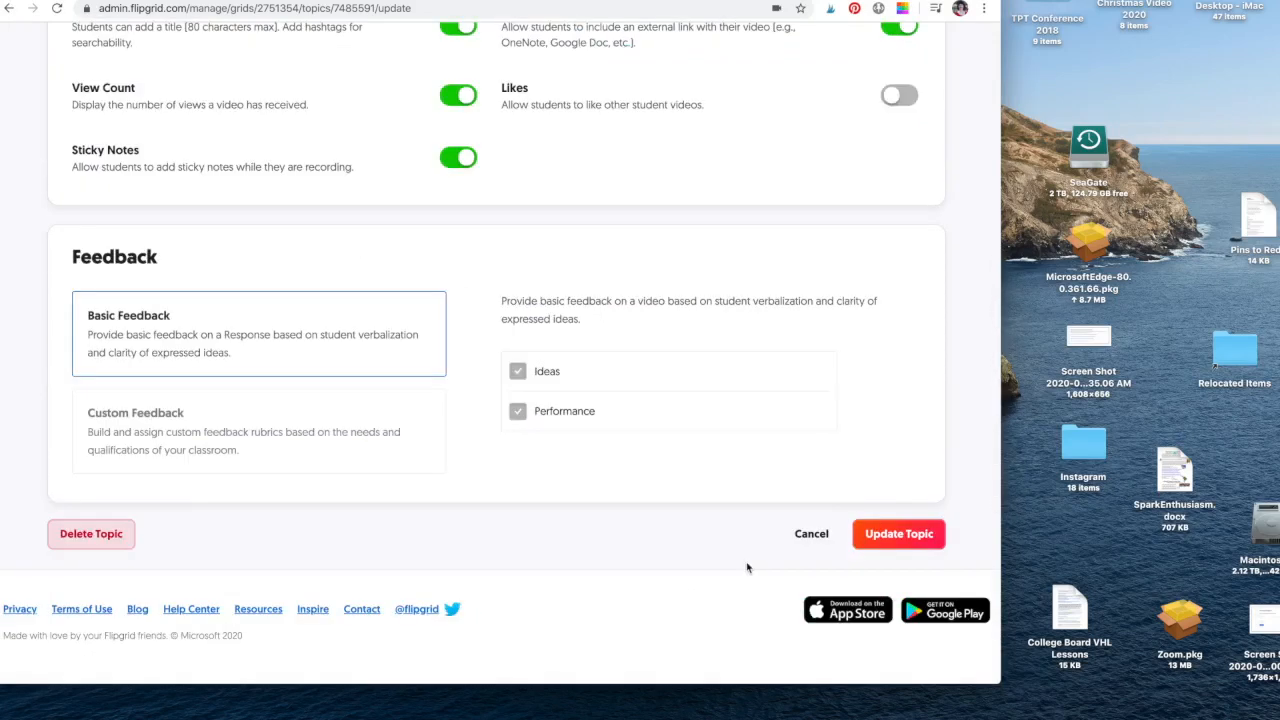
{"action": "left_click", "coordinate": [900, 534]}
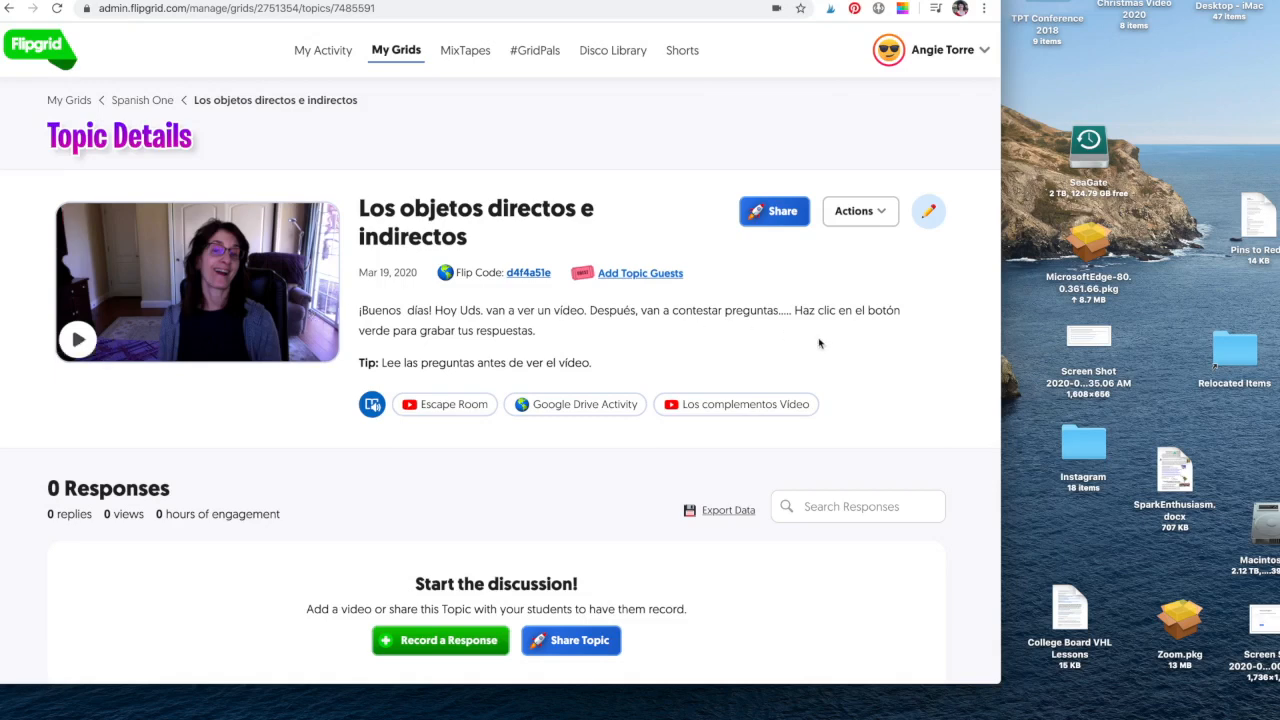
Open the 'Los complementos Video' YouTube link from the Topic Details page.
{"action": "left_click", "coordinate": [760, 404]}
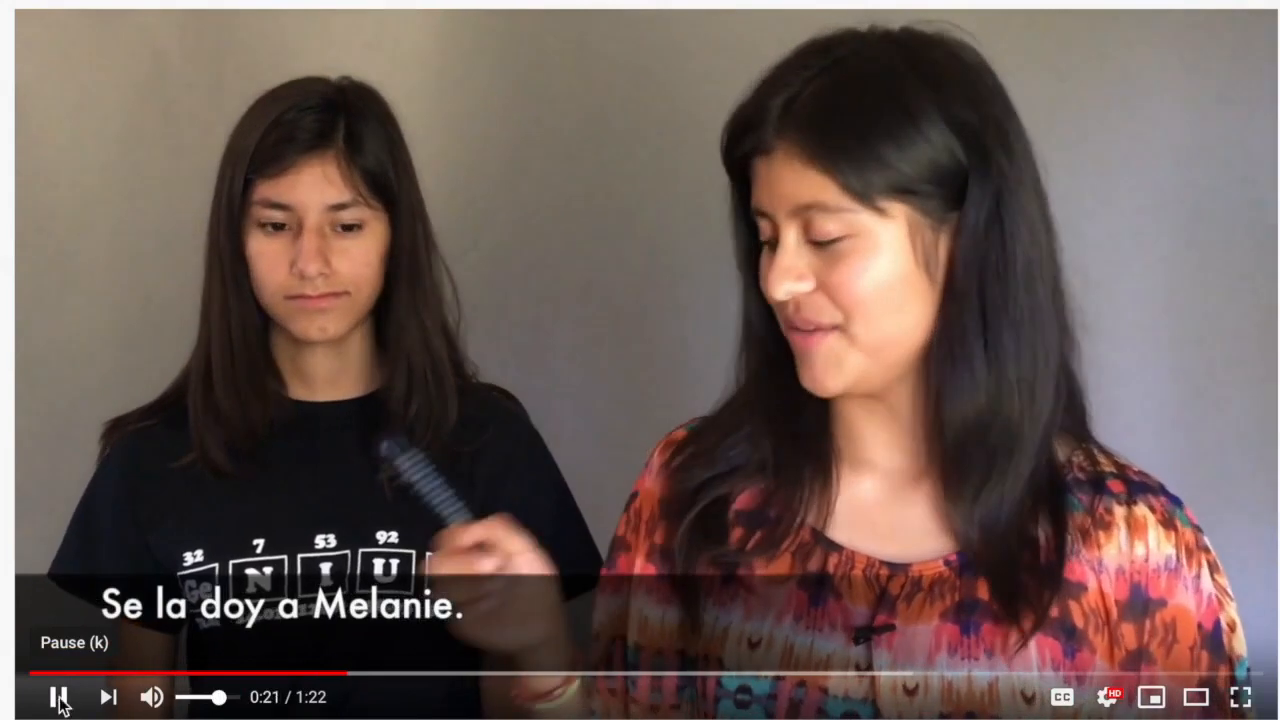
Pause the Spanish Object Pronouns video at about 0:21.
{"action": "left_click", "coordinate": [58, 703]}
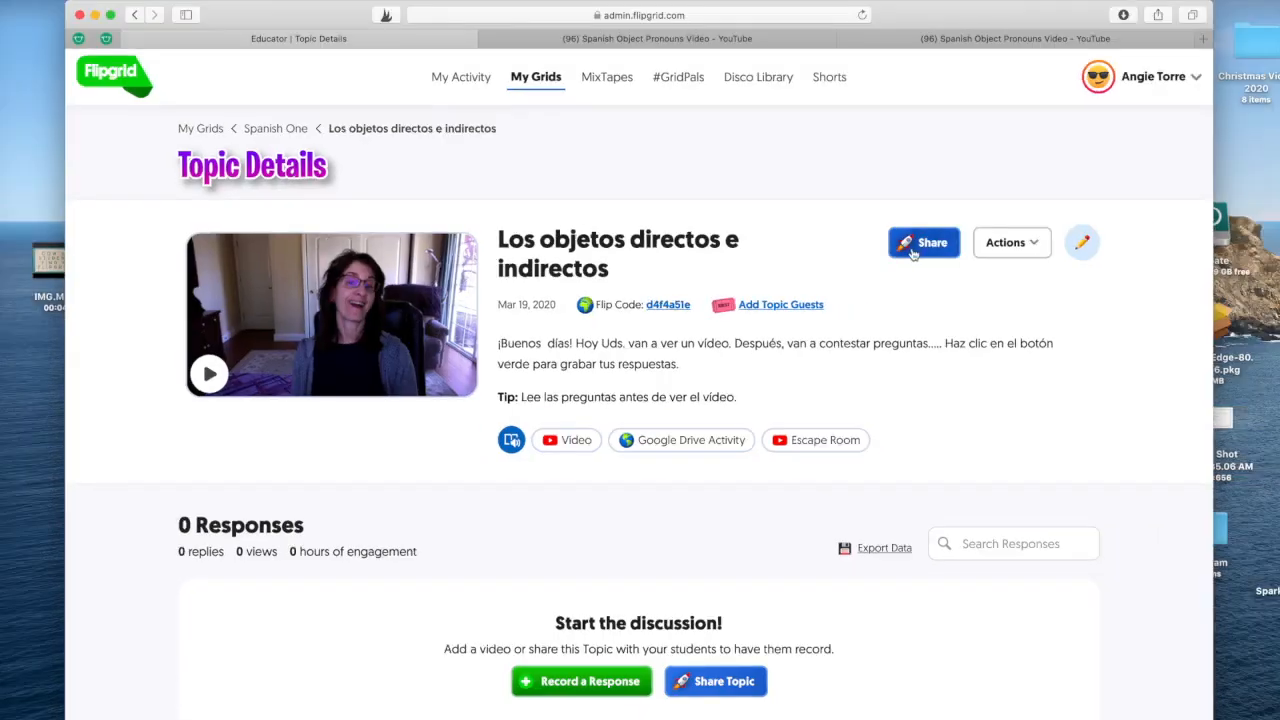
{"action": "left_click", "coordinate": [928, 244]}
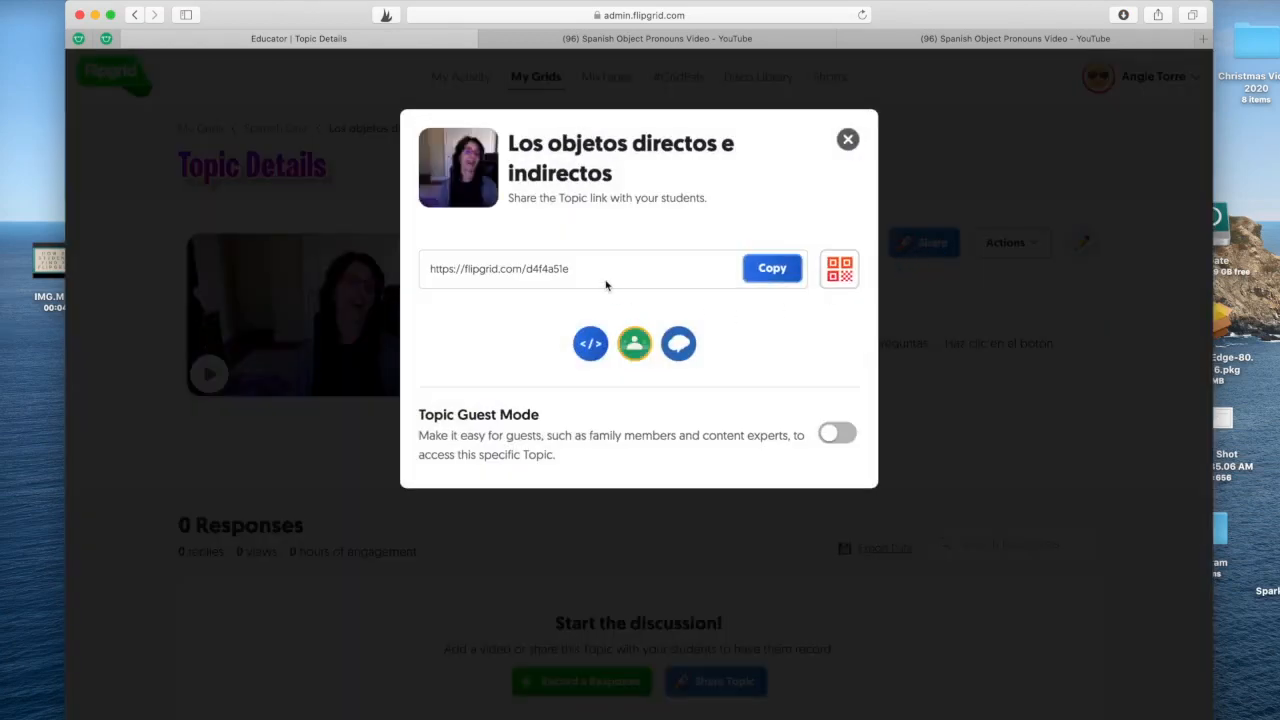
{"action": "left_click", "coordinate": [772, 268]}
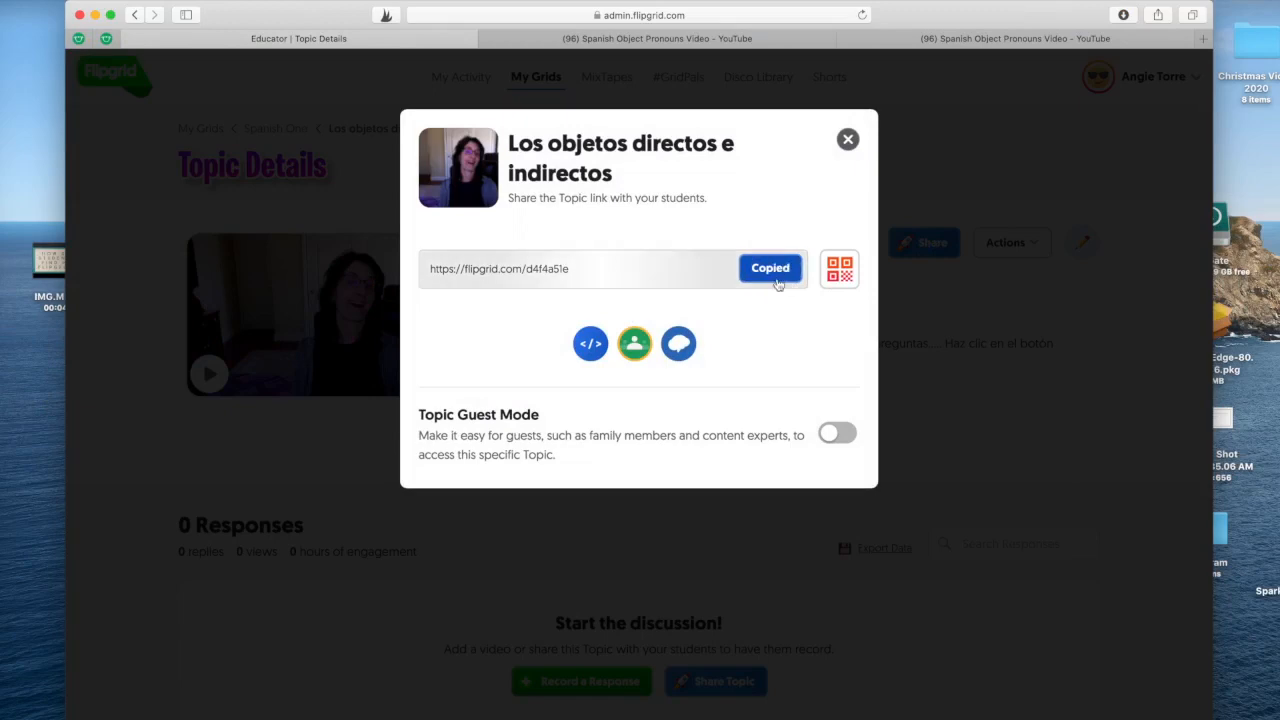
{"action": "left_click", "coordinate": [80, 0]}
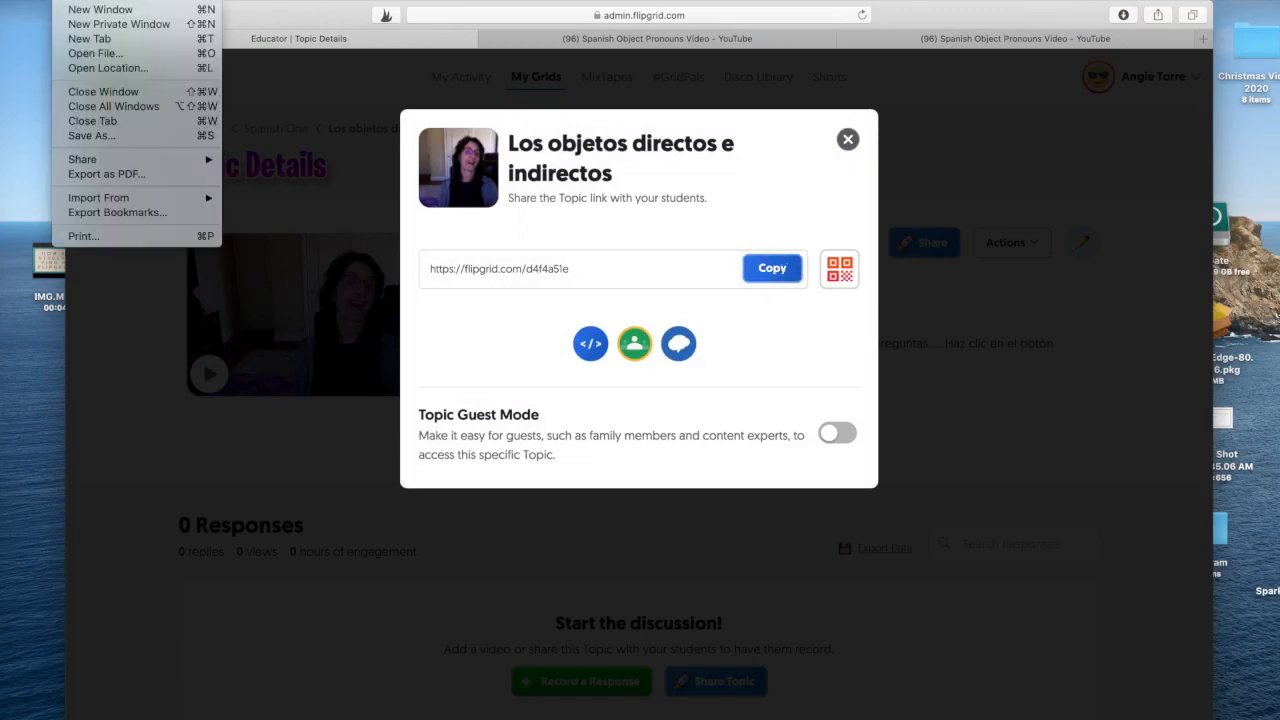
{"action": "left_click", "coordinate": [89, 38]}
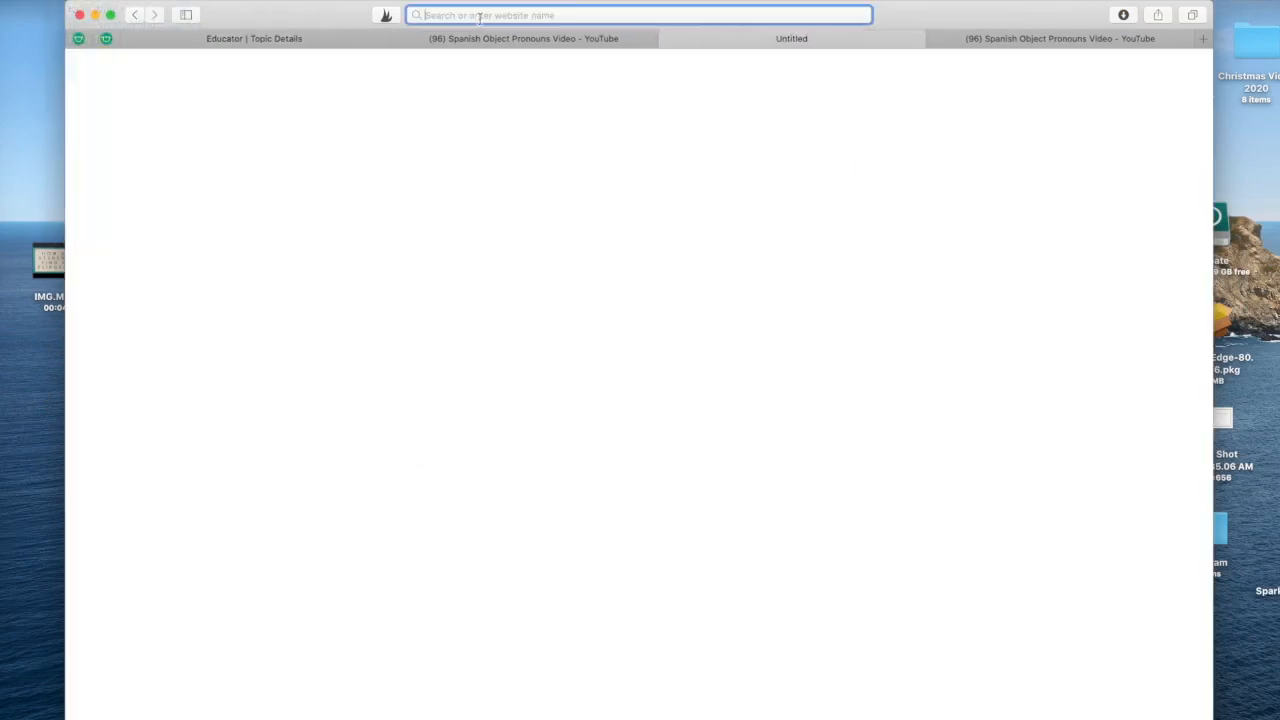
{"action": "key", "text": "super+v"}
{"action": "key", "text": "Return"}
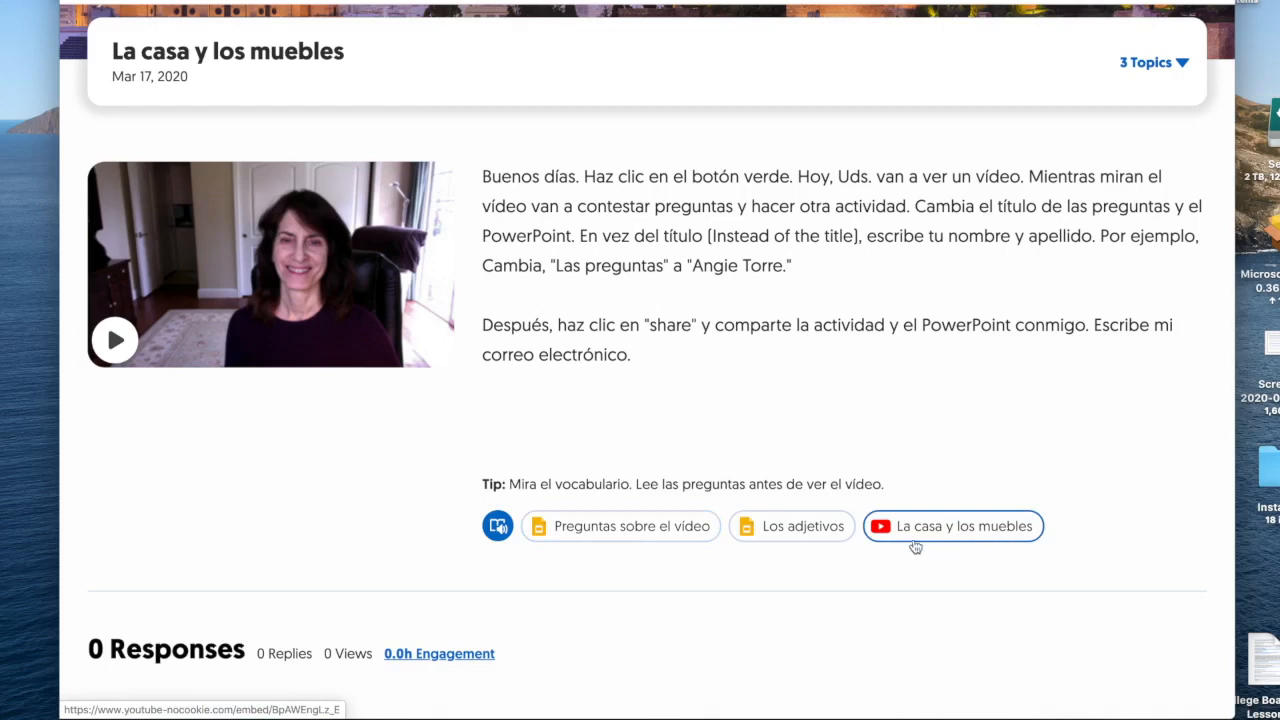
Start a response to La casa y los muebles with the green Moderated plus button.
{"action": "scroll", "coordinate": [610, 563], "scroll_direction": "down", "scroll_amount": 3}
{"action": "scroll", "coordinate": [610, 563], "scroll_direction": "down", "scroll_amount": 6}
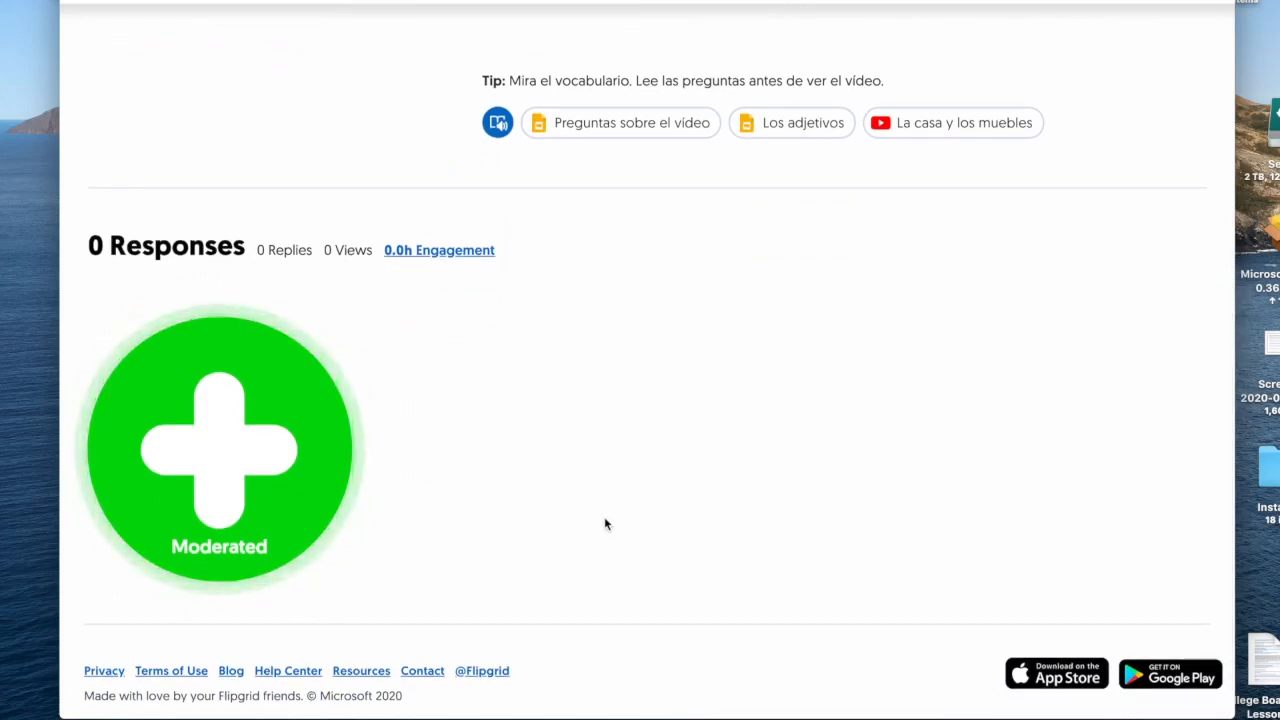
{"action": "left_click", "coordinate": [256, 445]}
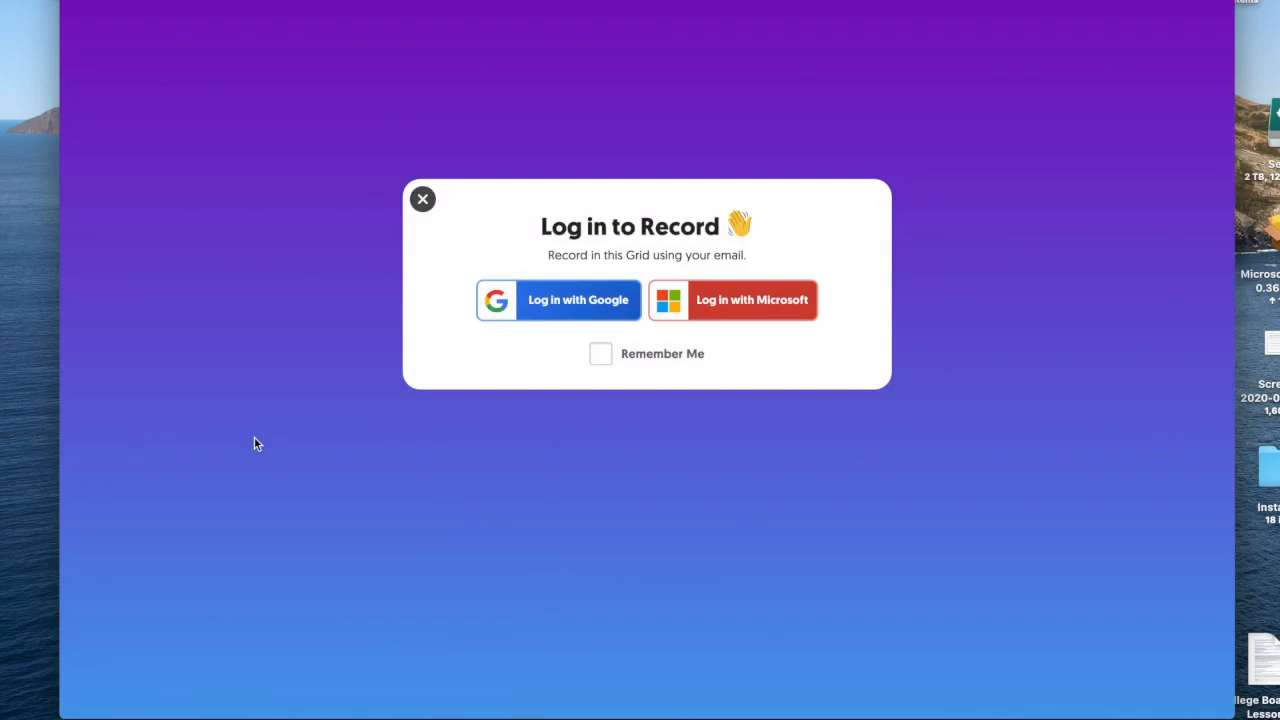
Log in with Google, choosing an account, to open the response recorder.
{"action": "left_click", "coordinate": [590, 305]}
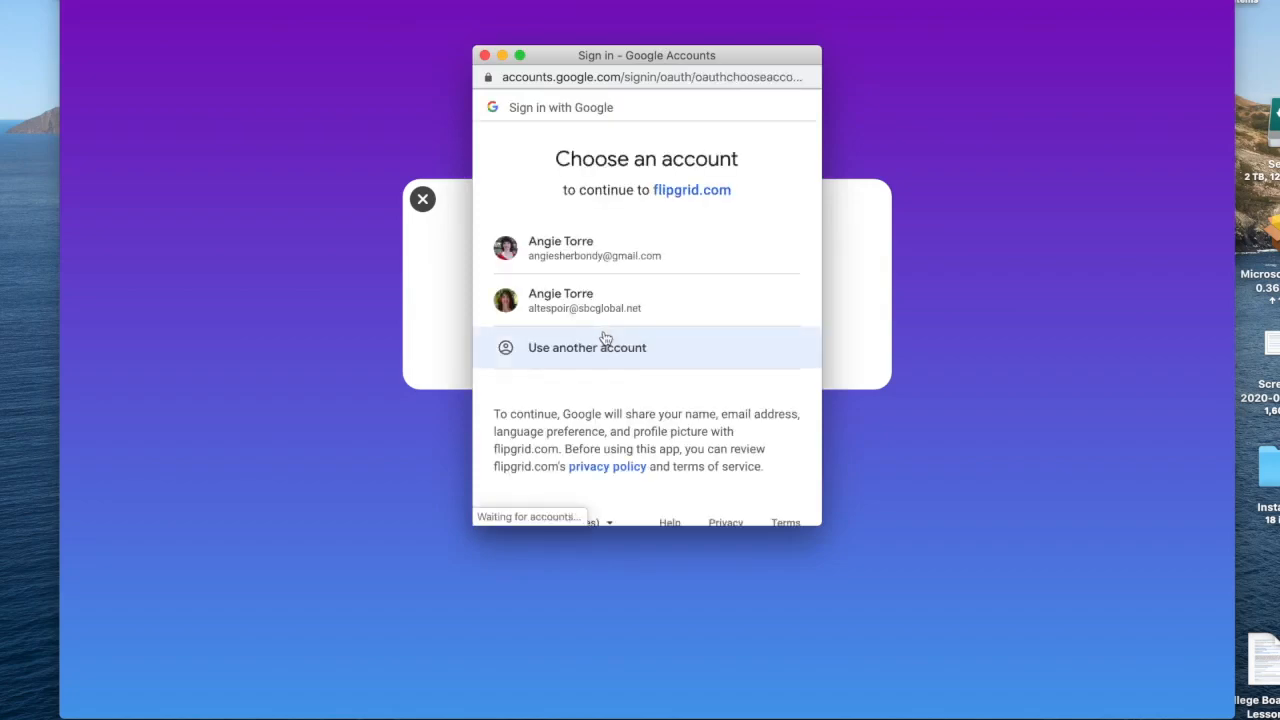
{"action": "left_click", "coordinate": [631, 301]}
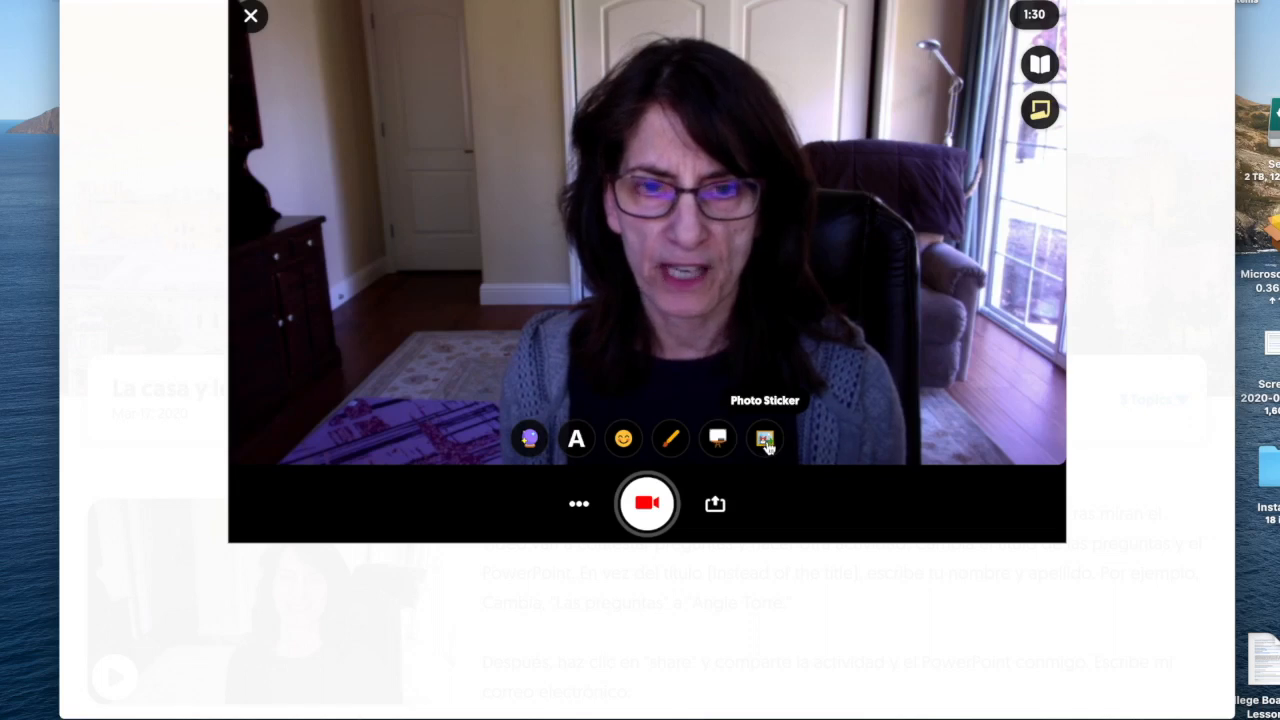
Add the 'I hate school' photo sticker, shrink it to the top-left, and underline it with two red lines.
{"action": "left_click", "coordinate": [765, 442]}
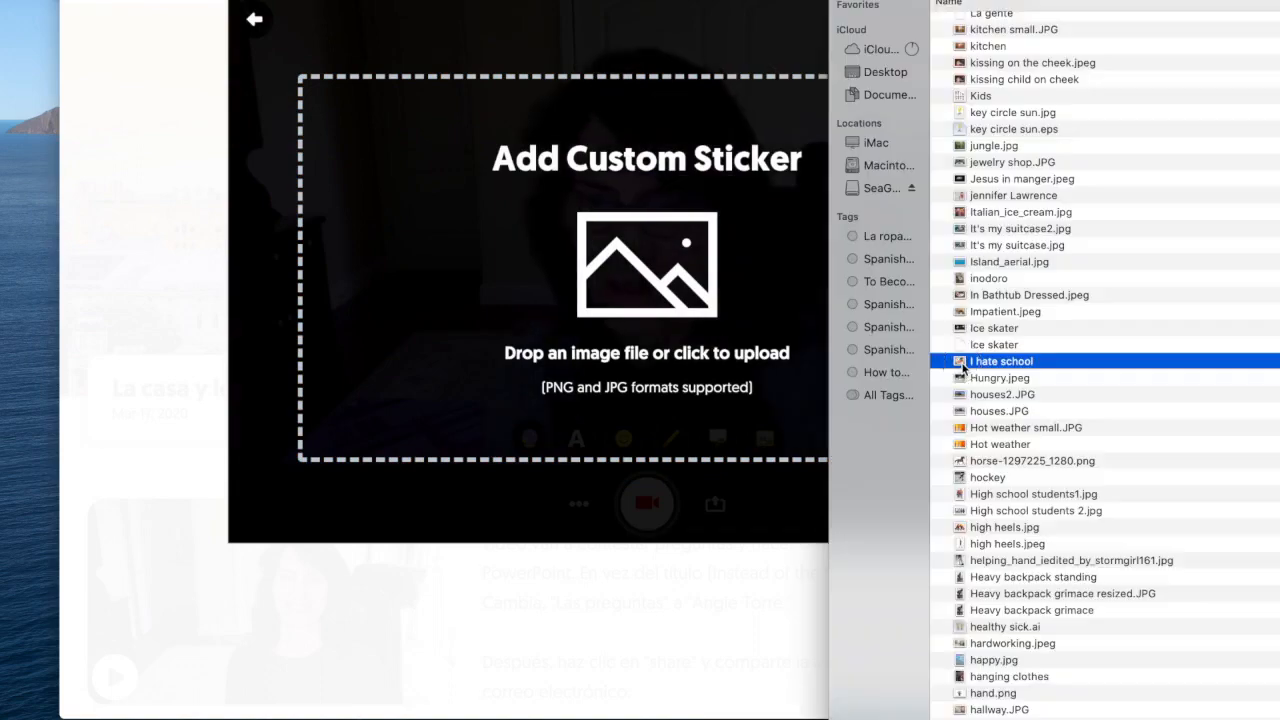
{"action": "left_click_drag", "start_coordinate": [1006, 360], "coordinate": [647, 265]}
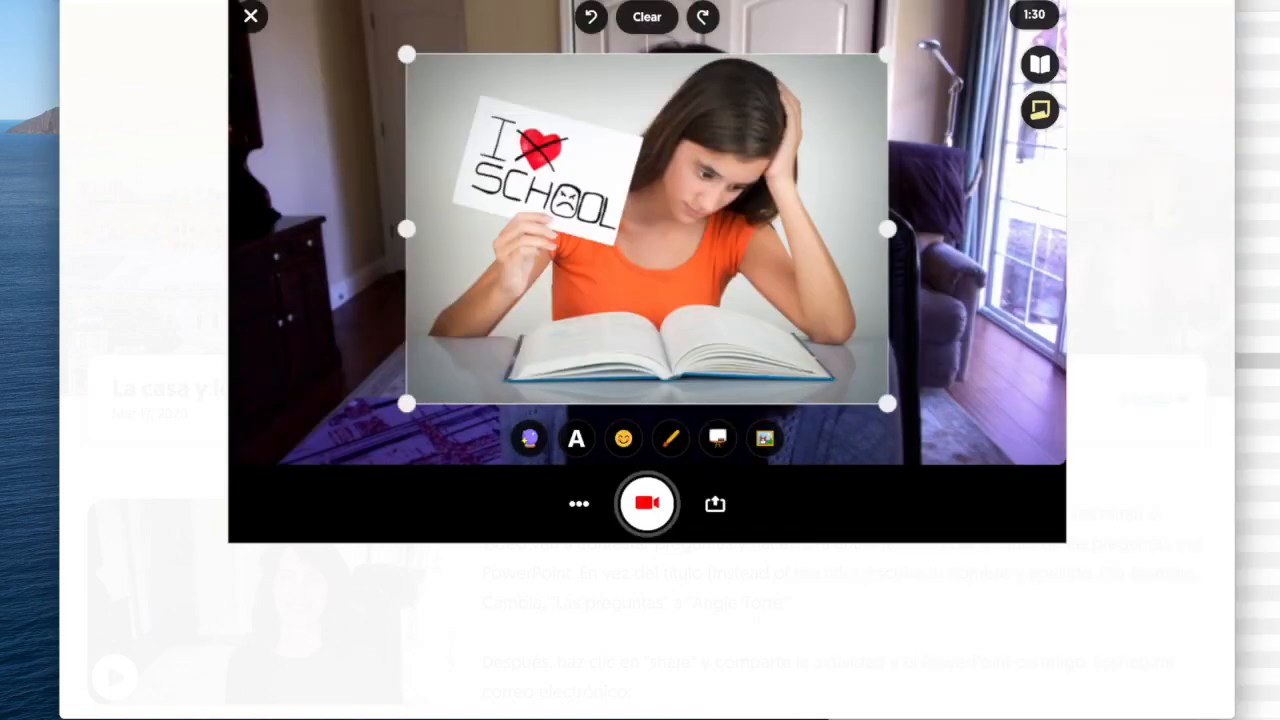
{"action": "left_click_drag", "start_coordinate": [887, 403], "coordinate": [594, 189]}
{"action": "left_click_drag", "start_coordinate": [530, 148], "coordinate": [419, 148]}
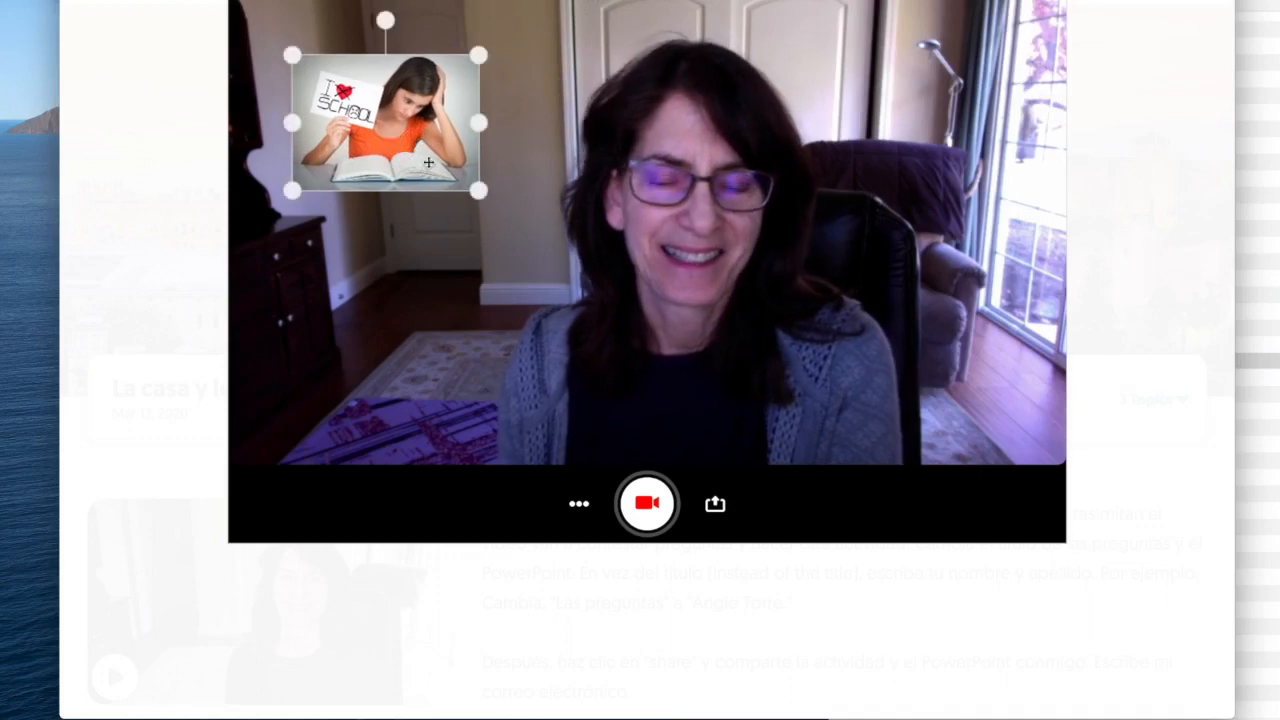
{"action": "left_click", "coordinate": [671, 440]}
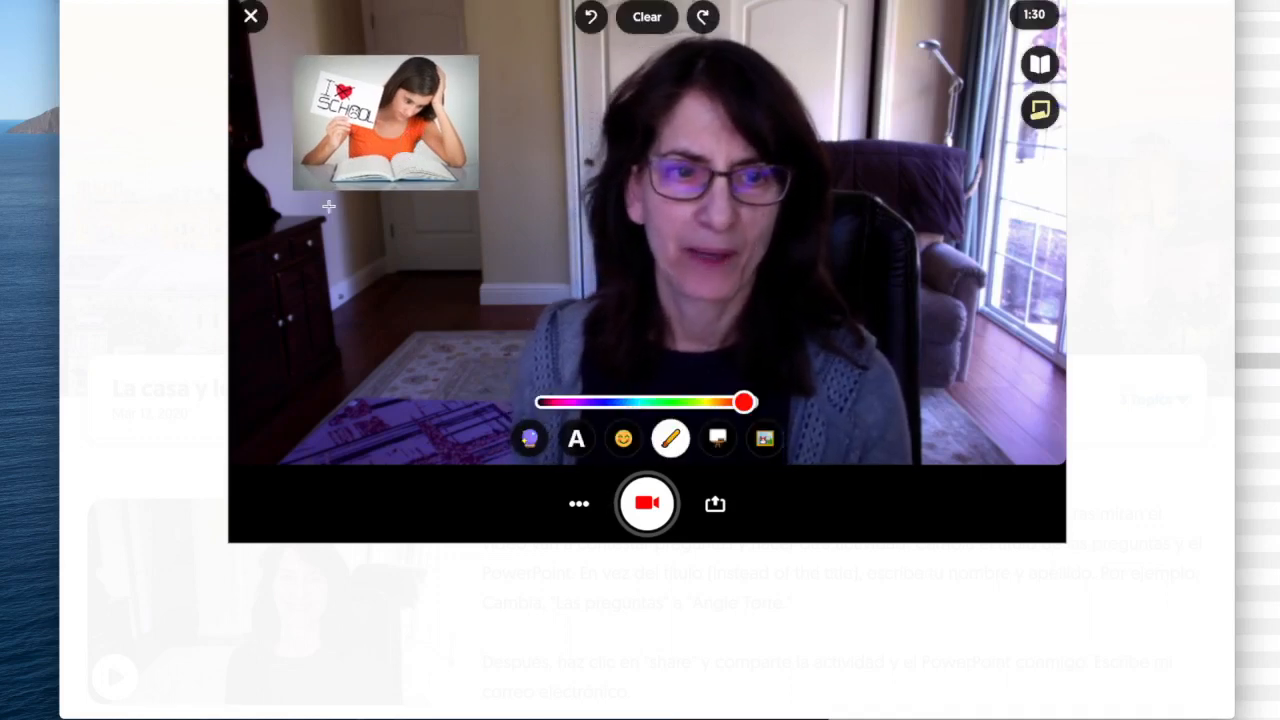
{"action": "left_click_drag", "start_coordinate": [302, 201], "coordinate": [446, 201]}
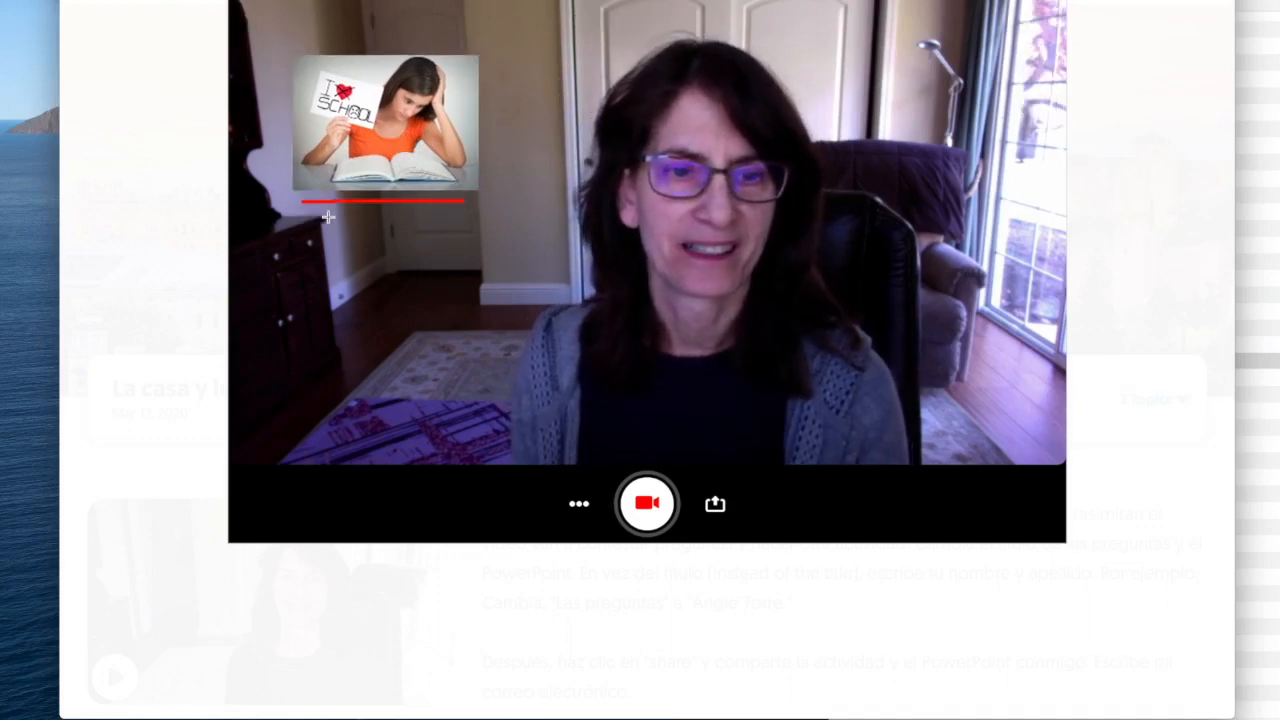
{"action": "left_click_drag", "start_coordinate": [306, 222], "coordinate": [467, 221]}
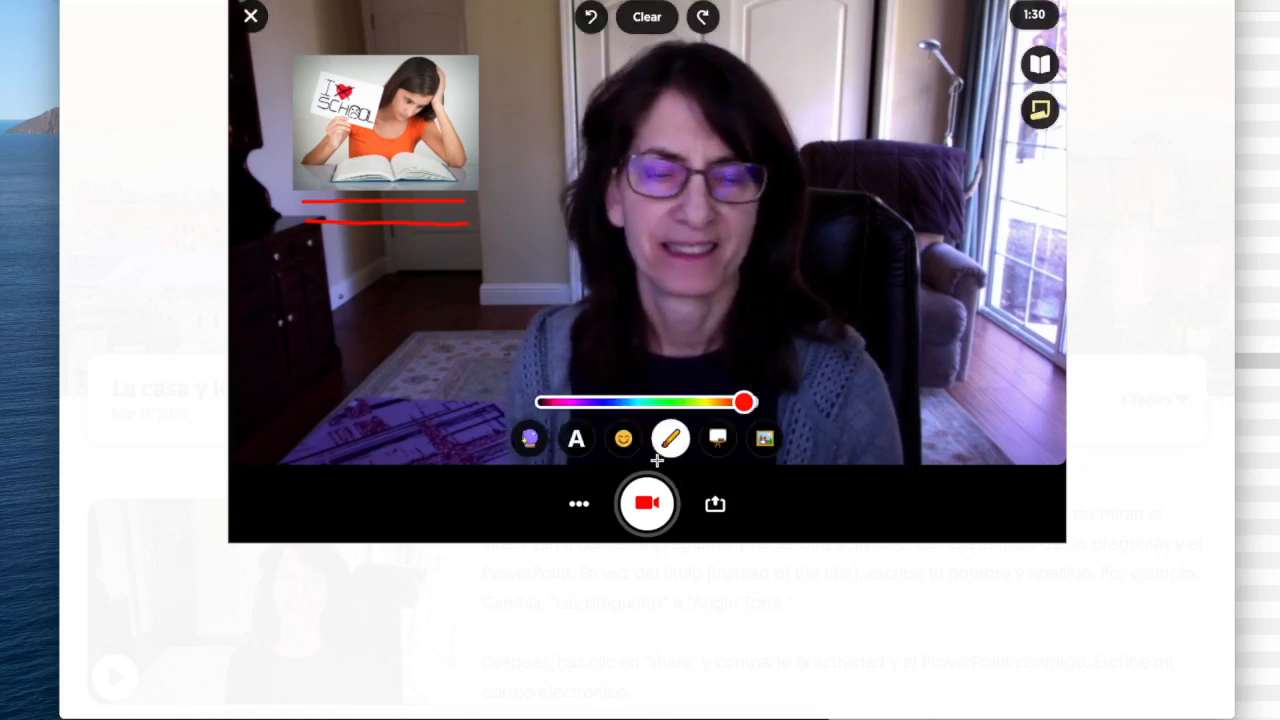
Preview filters and text styles, then add and delete a '¡Hola!' text label.
{"action": "left_click", "coordinate": [530, 441]}
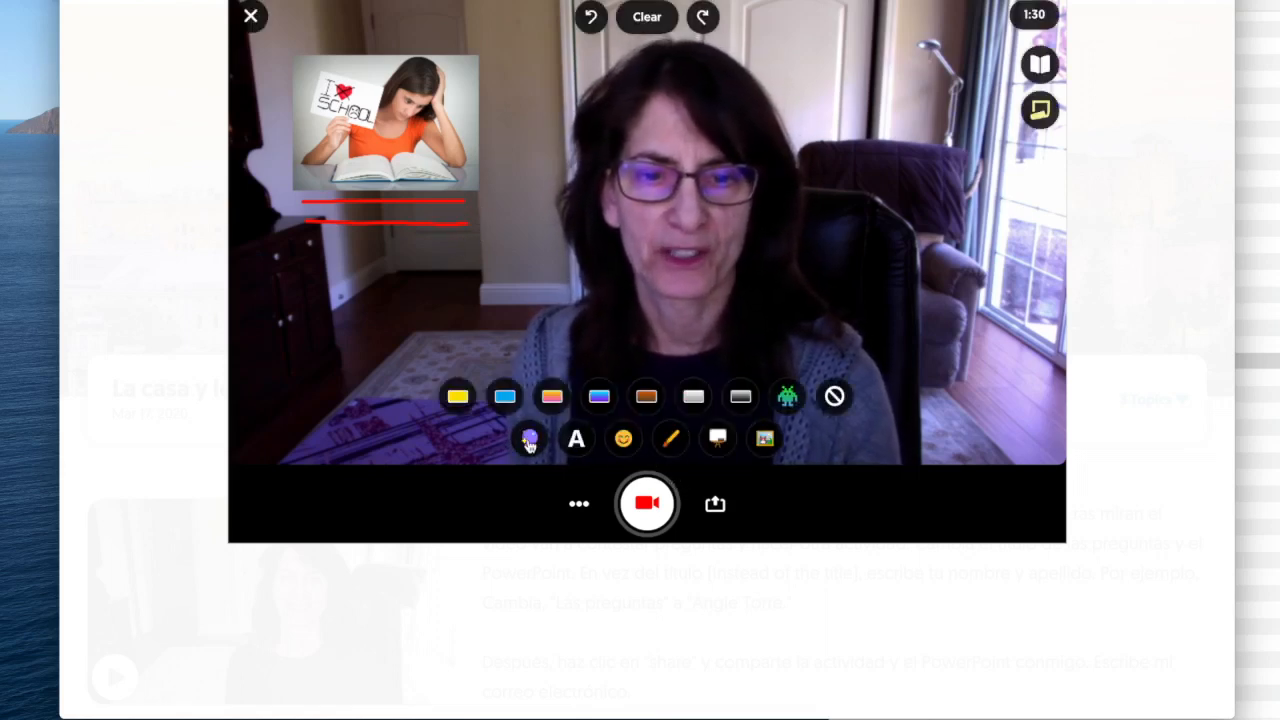
{"action": "left_click", "coordinate": [577, 440]}
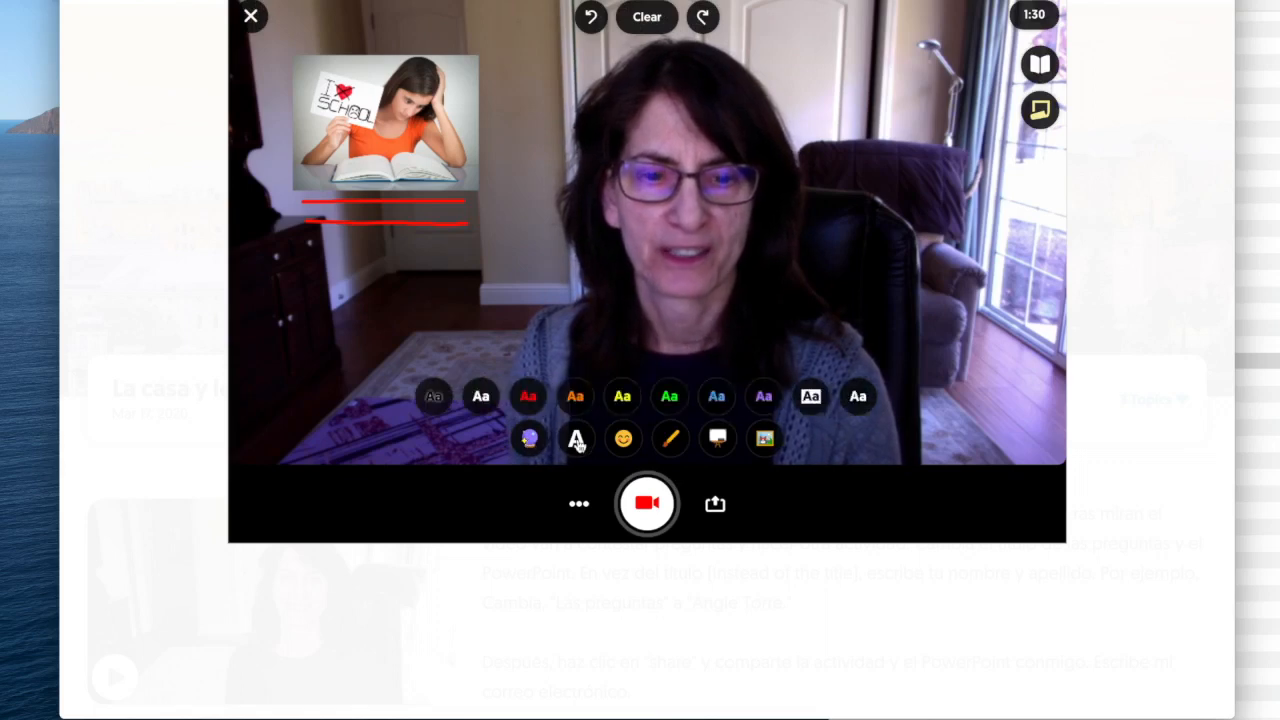
{"action": "left_click", "coordinate": [528, 396]}
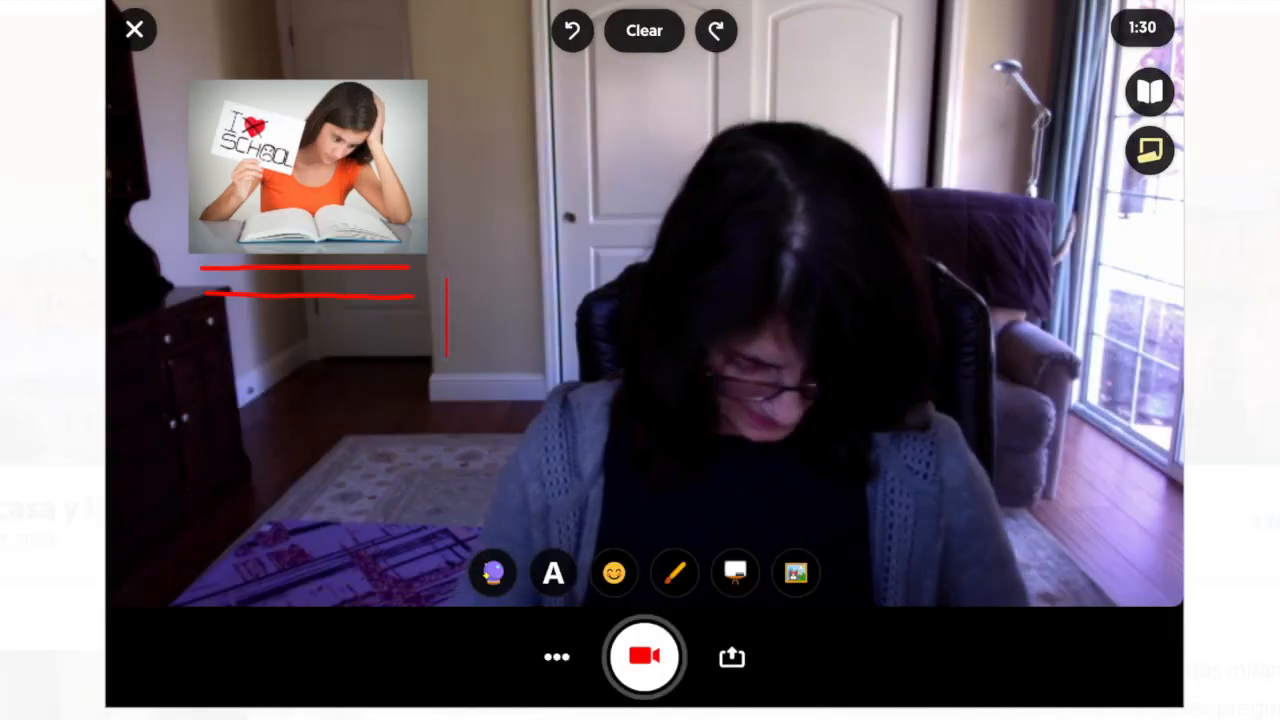
{"action": "type", "text": "¡"}
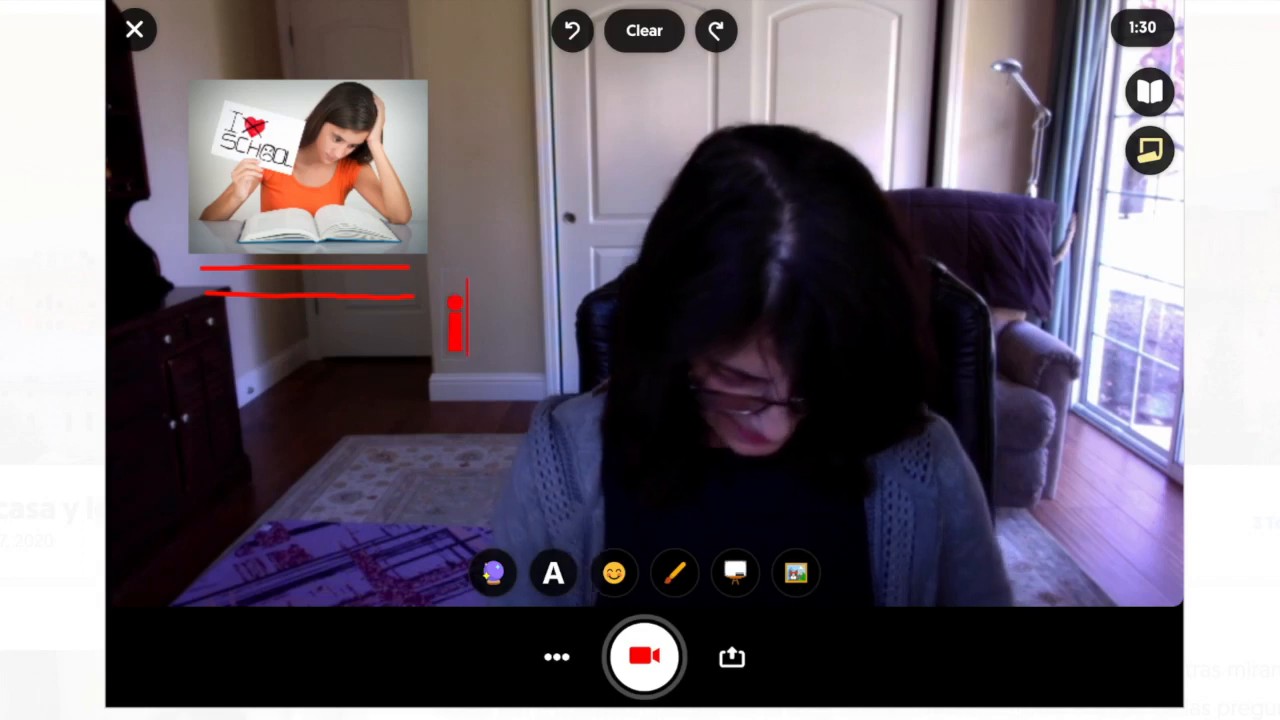
{"action": "type", "text": "Hola!"}
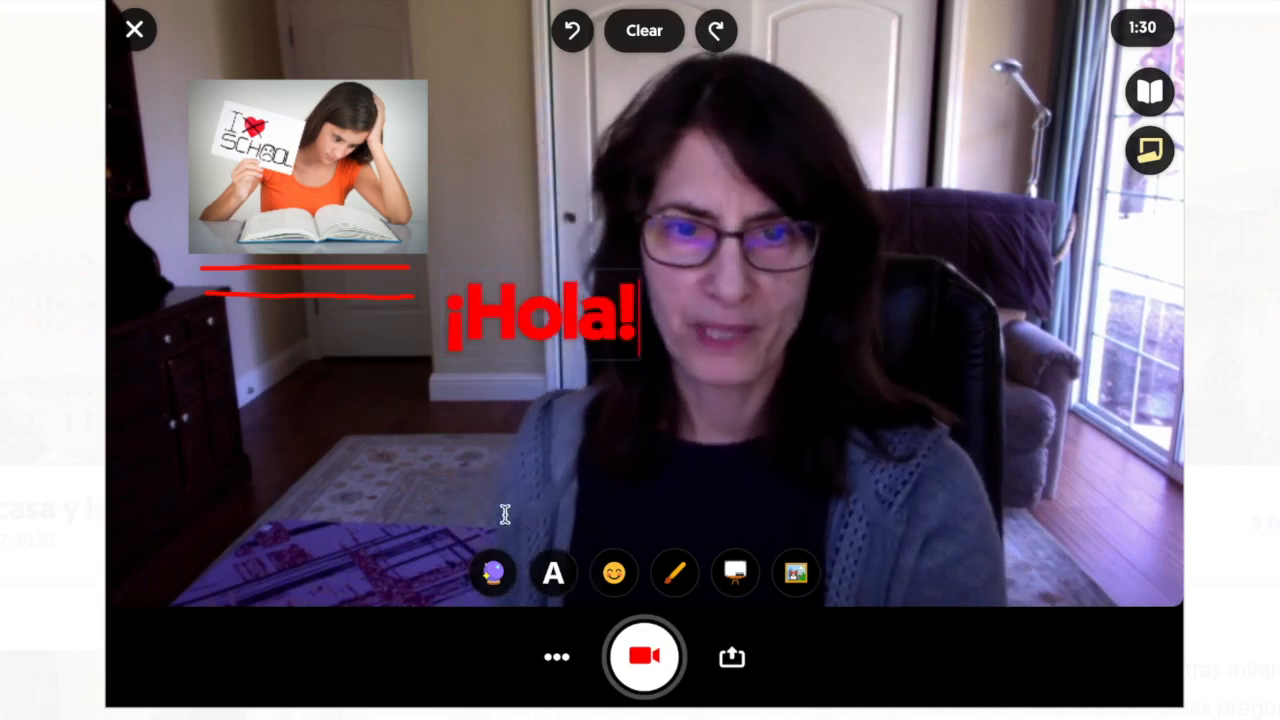
{"action": "key", "text": "BackSpace"}
{"action": "key", "text": "BackSpace"}
{"action": "key", "text": "BackSpace"}
{"action": "key", "text": "BackSpace"}
{"action": "key", "text": "BackSpace"}
{"action": "key", "text": "BackSpace"}
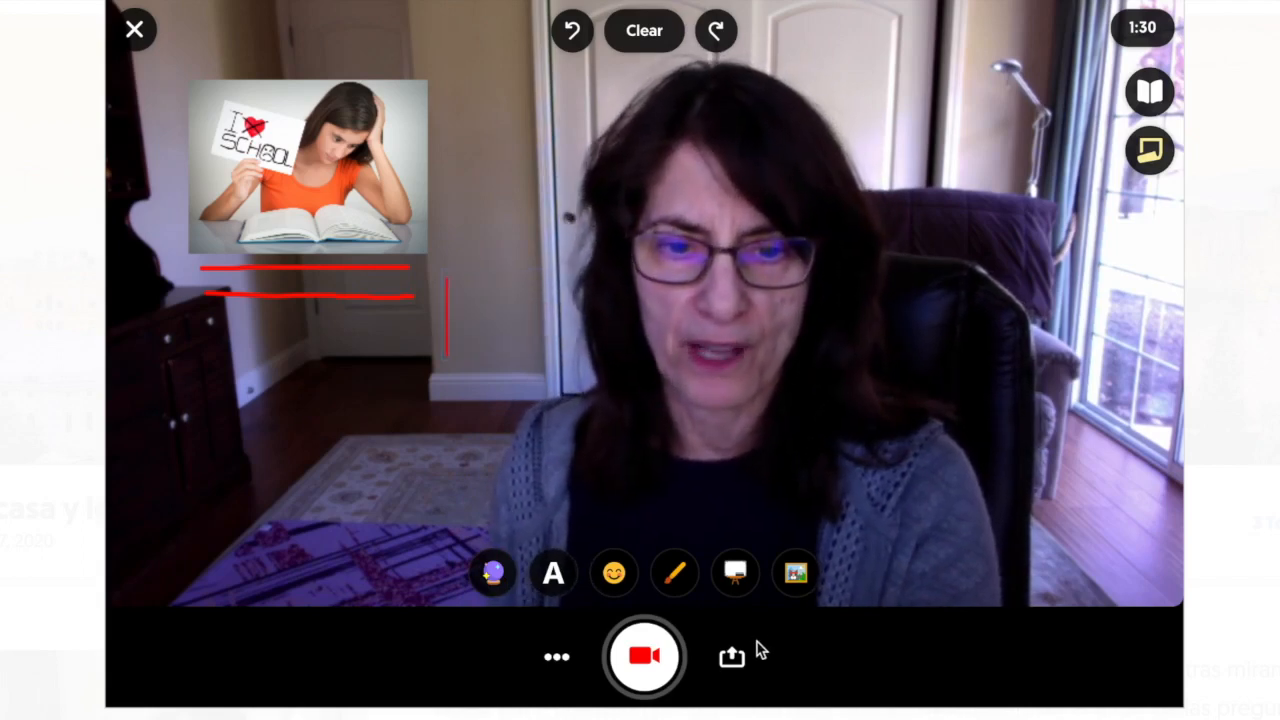
{"action": "left_click", "coordinate": [614, 575]}
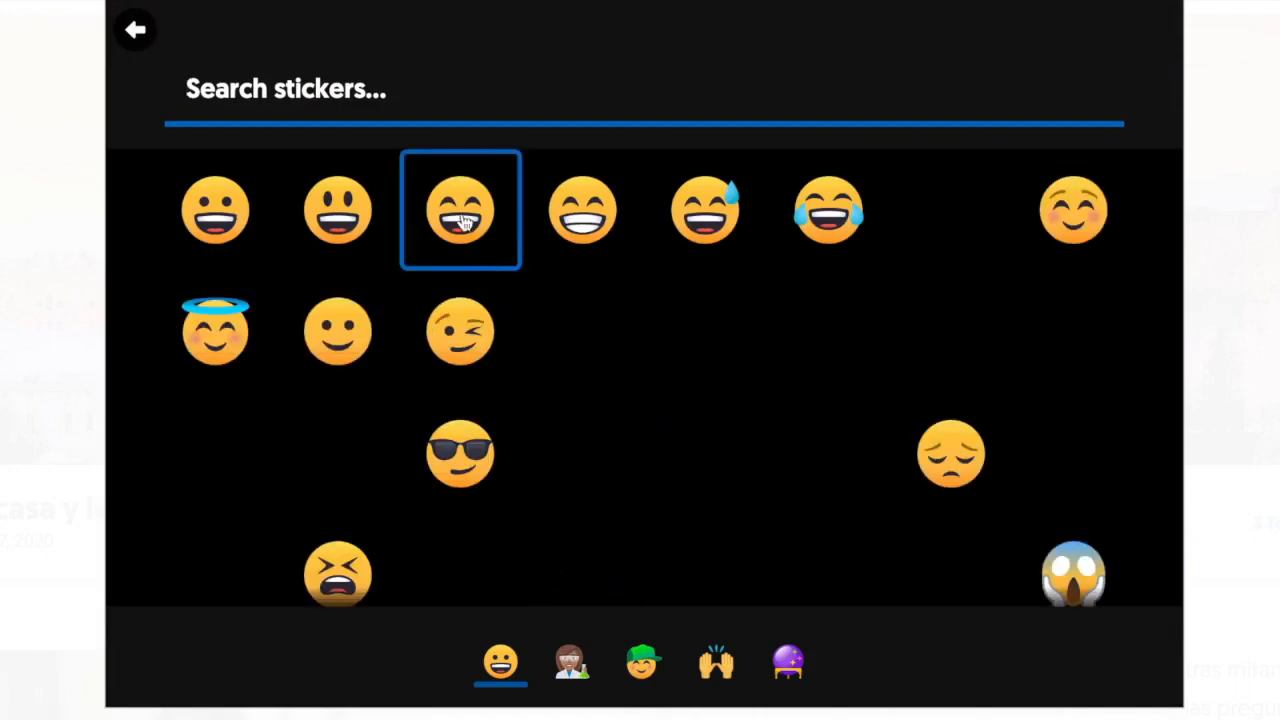
Place the smiling angel emoji below the red lines and start recording the response.
{"action": "left_click", "coordinate": [135, 30]}
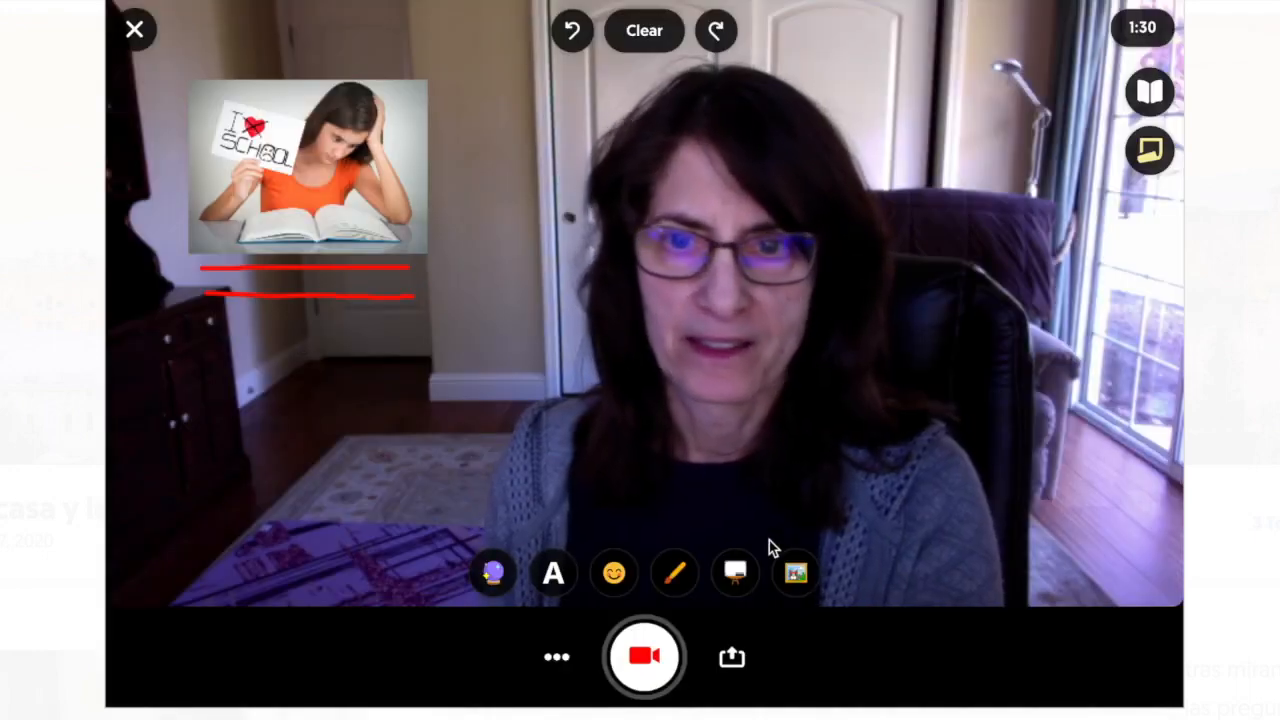
{"action": "left_click_drag", "start_coordinate": [646, 306], "coordinate": [286, 395]}
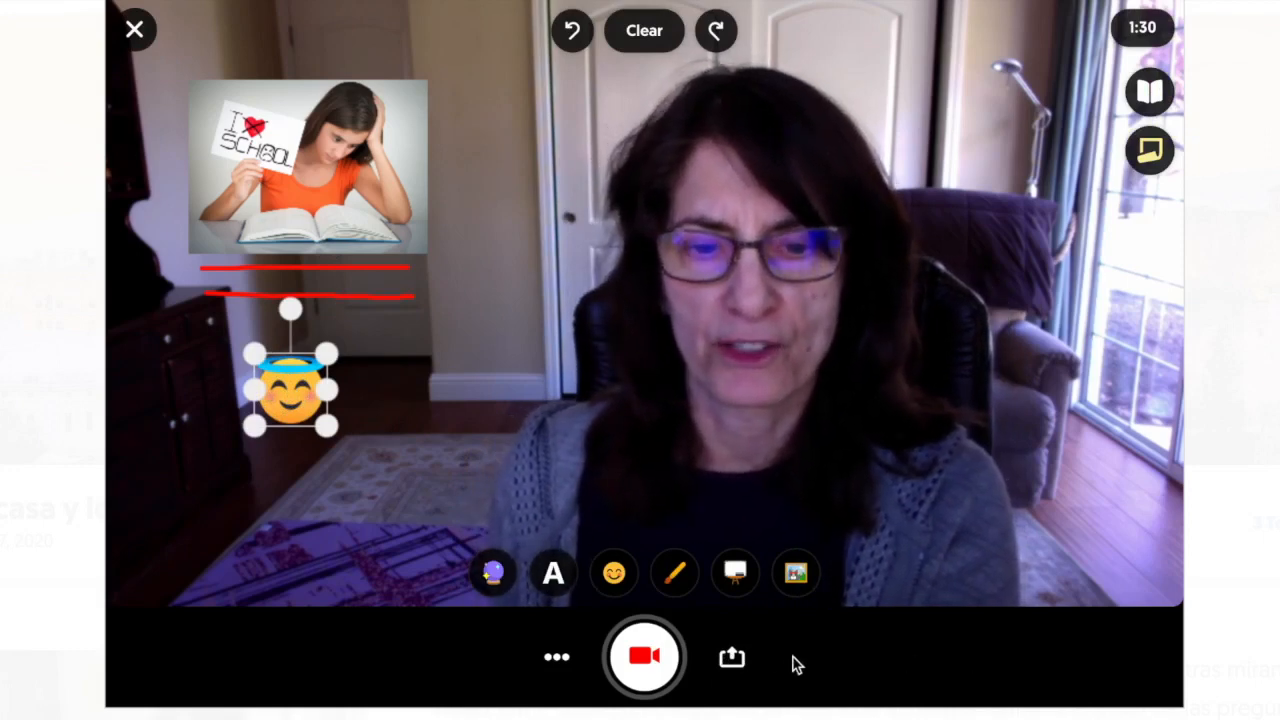
{"action": "left_click", "coordinate": [645, 660]}
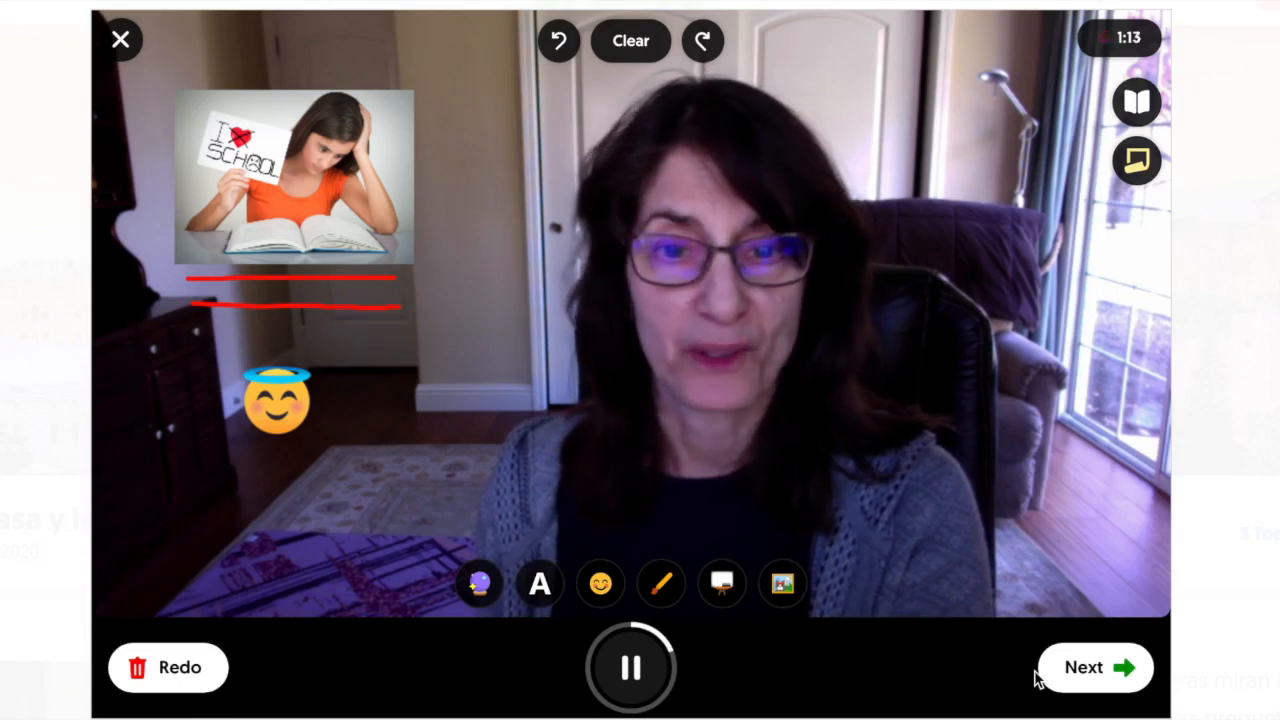
Stop the recording, accept the clip, and take a selfie as the cover image.
{"action": "left_click", "coordinate": [1060, 670]}
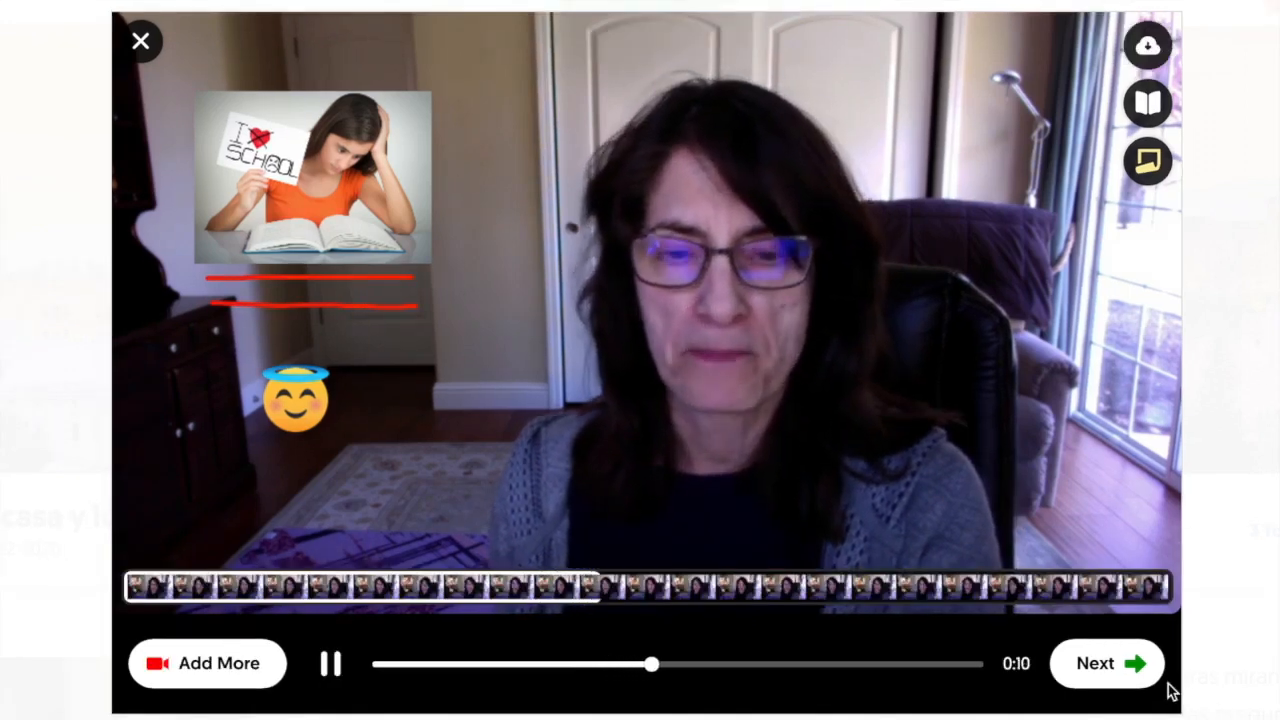
{"action": "left_click", "coordinate": [1113, 665]}
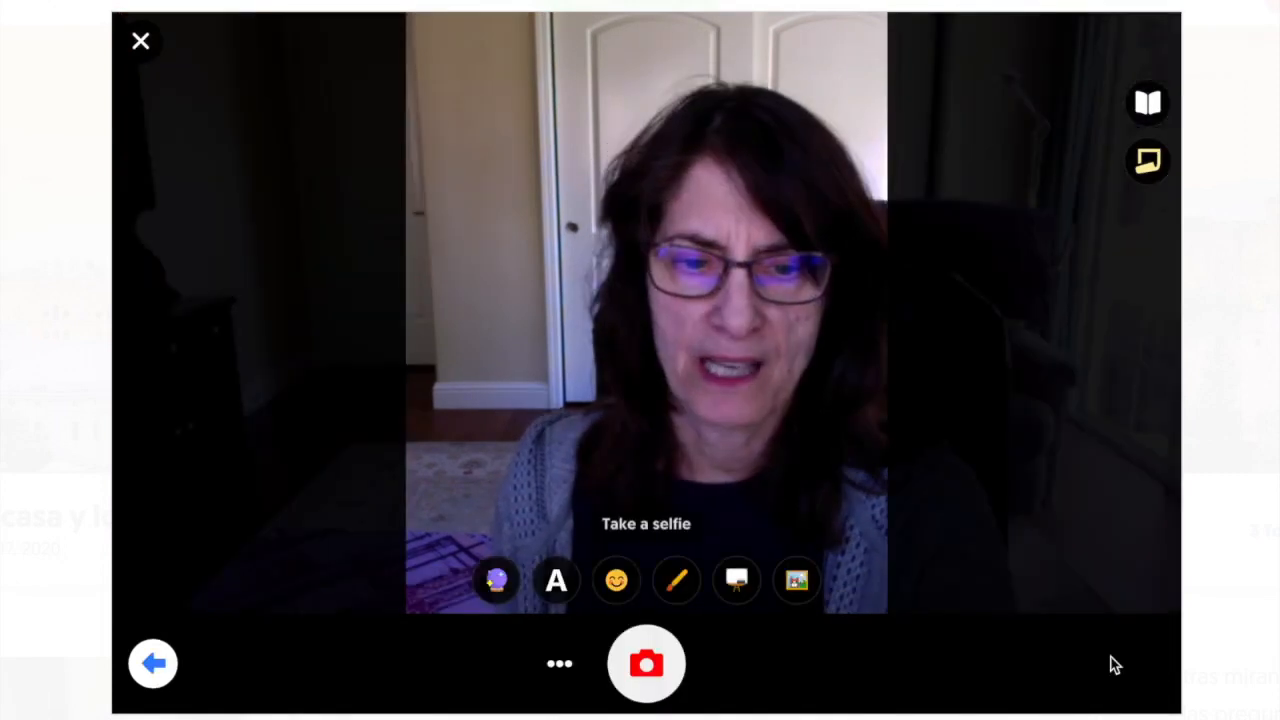
{"action": "left_click", "coordinate": [651, 663]}
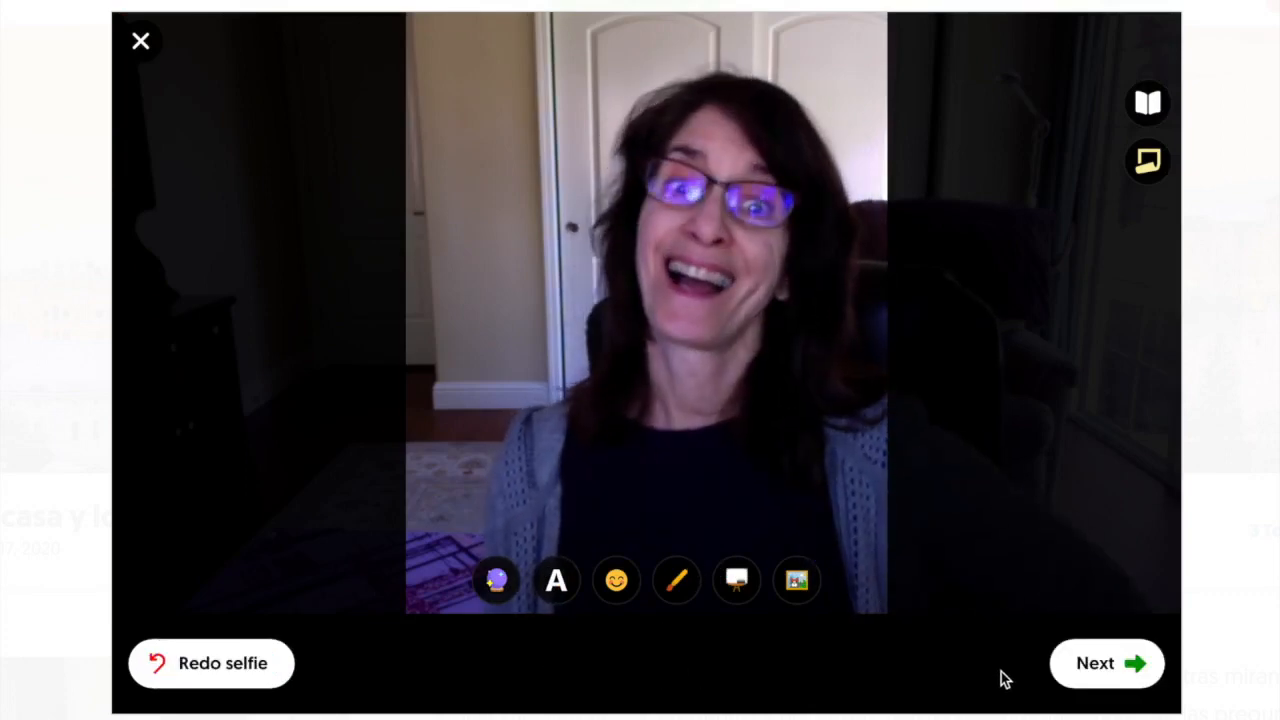
{"action": "left_click", "coordinate": [1108, 662]}
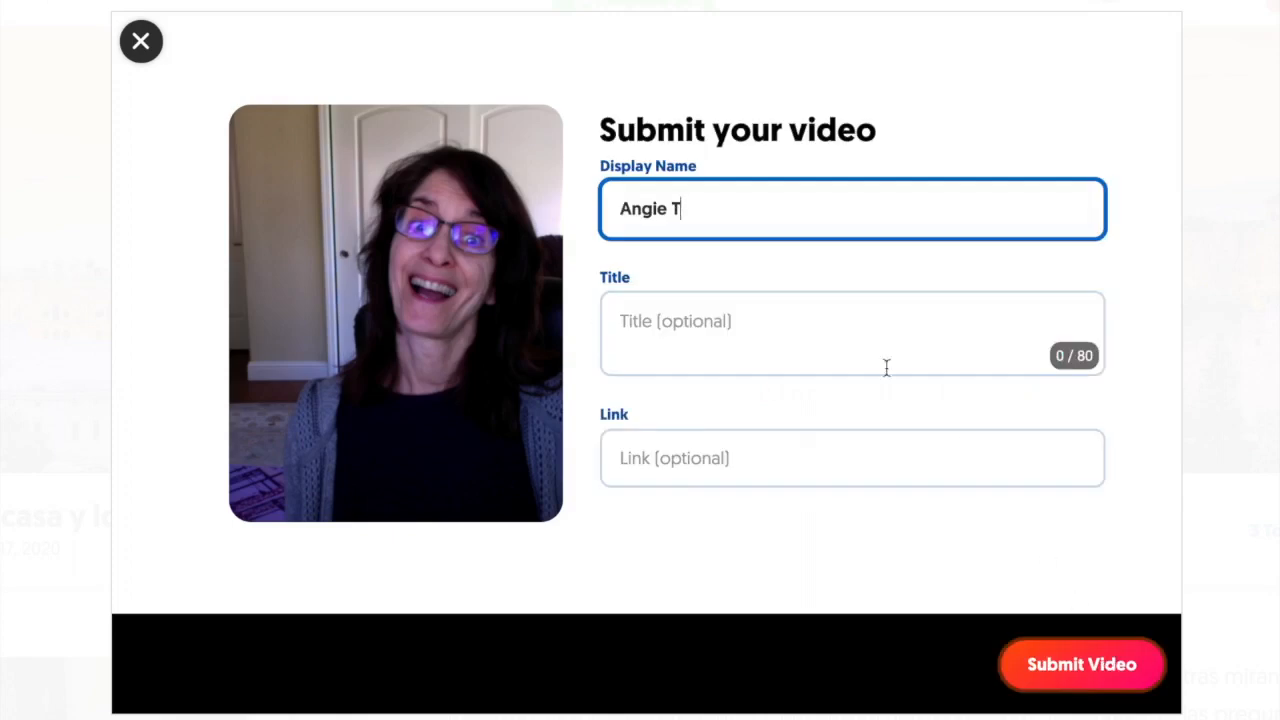
Title the response 'La casa y los muebles Mis respuestas', leave the link empty, and submit it.
{"action": "left_click", "coordinate": [697, 342]}
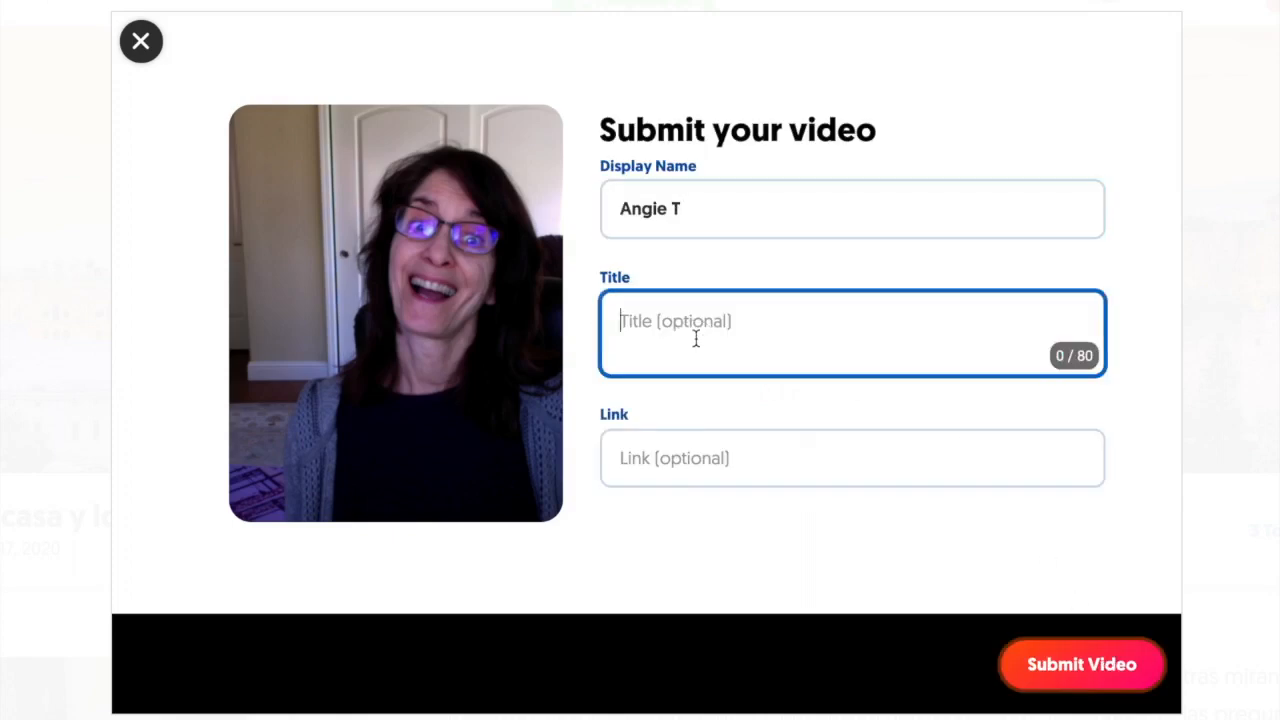
{"action": "type", "text": "Los"}
{"action": "type", "text": "casa y los muebles M"}
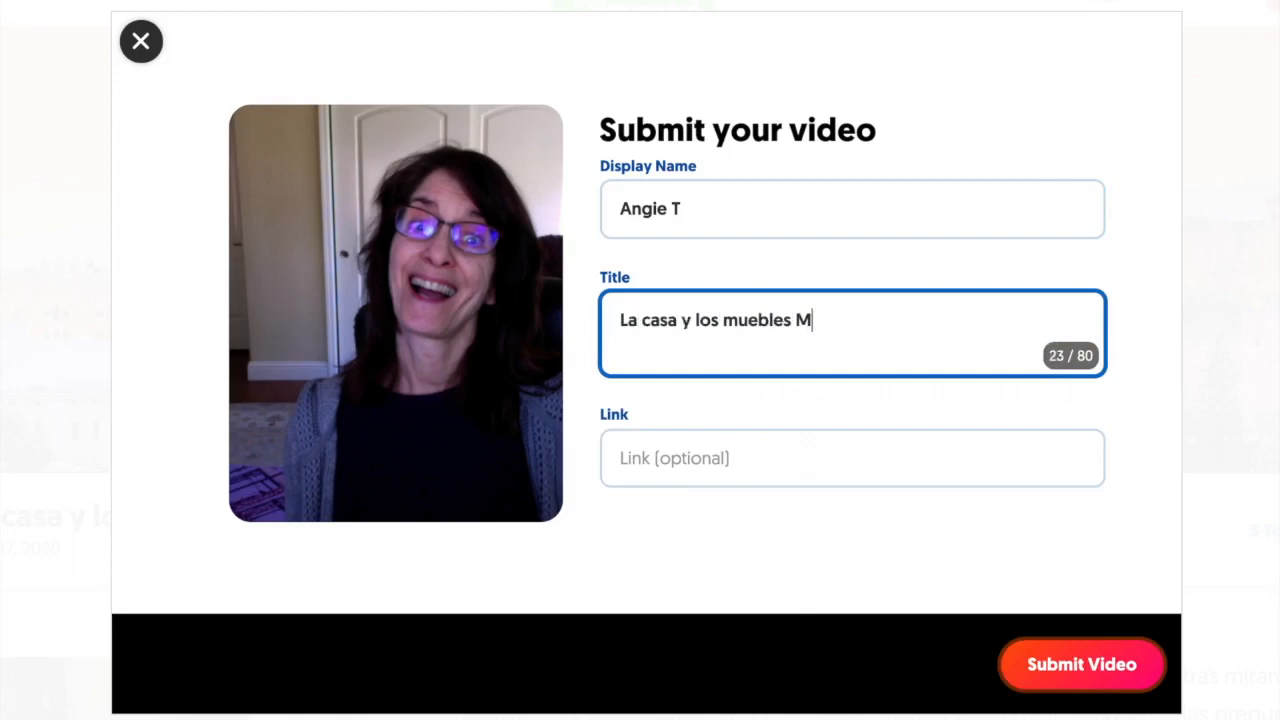
{"action": "type", "text": "spuestas"}
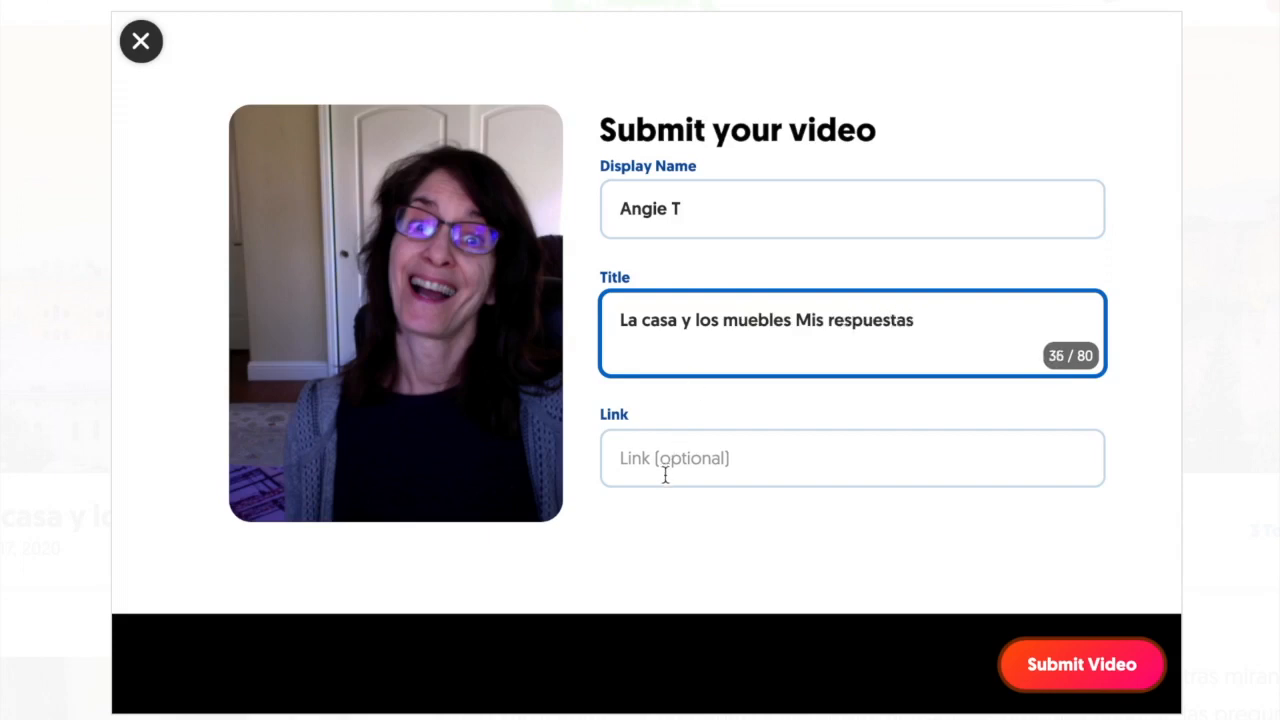
{"action": "left_click", "coordinate": [668, 462]}
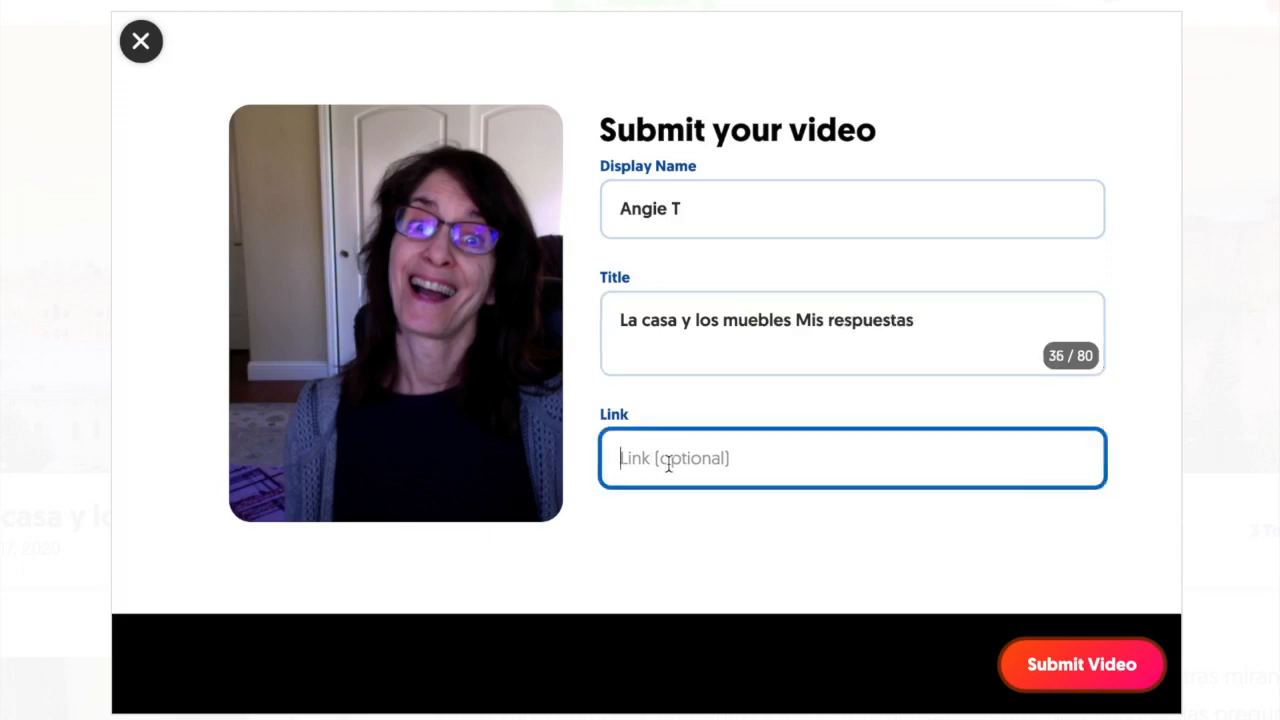
{"action": "left_click", "coordinate": [1113, 673]}
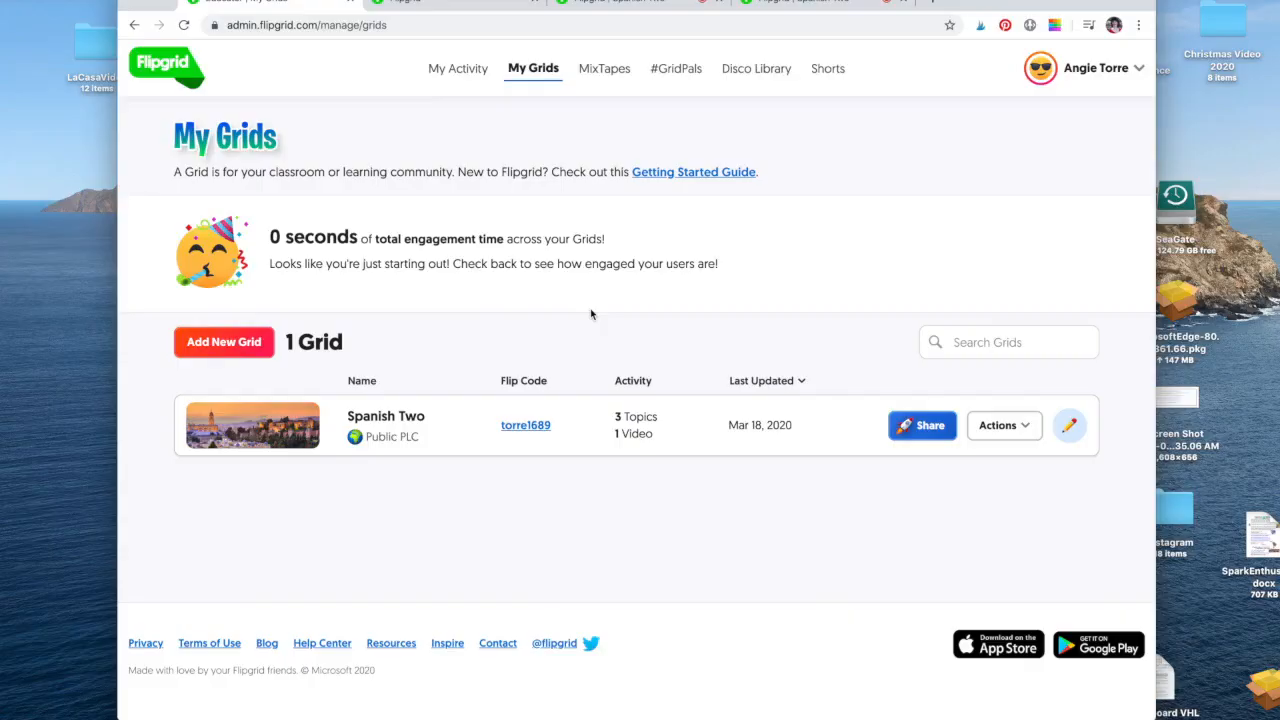
Play the new response from Recent Videos on My Activity, then pause it.
{"action": "left_click", "coordinate": [460, 70]}
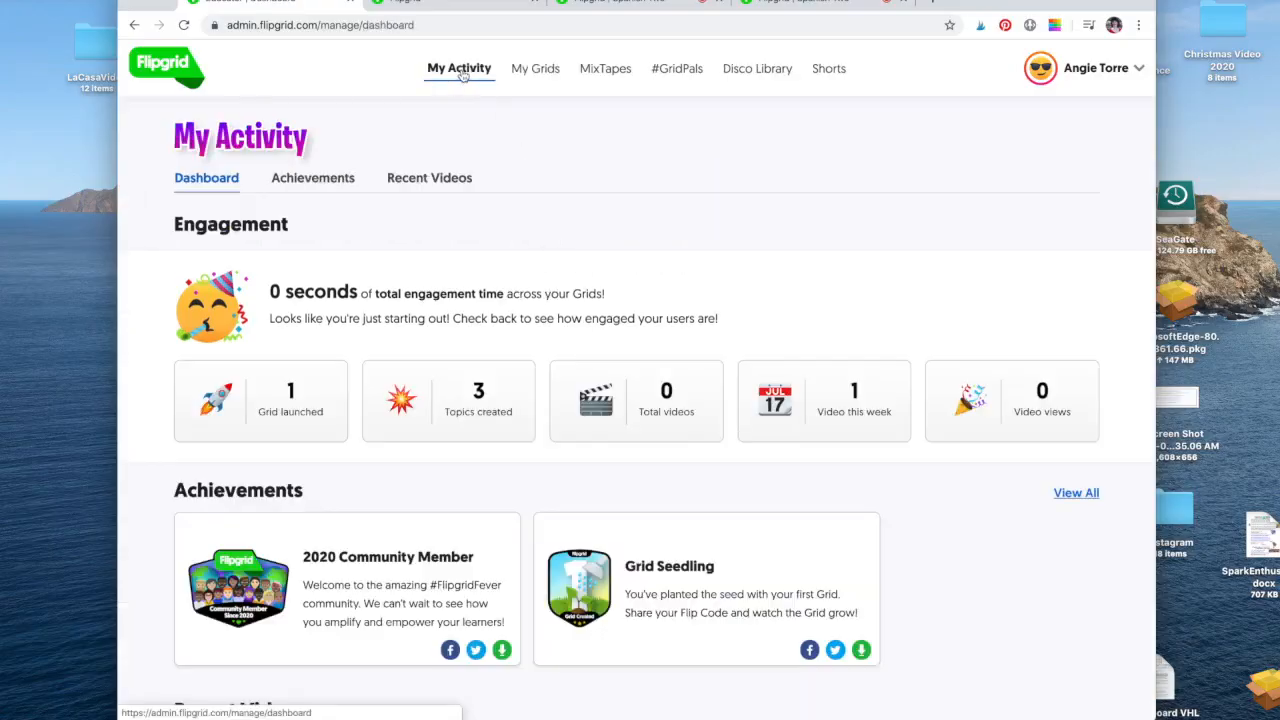
{"action": "scroll", "coordinate": [537, 318], "scroll_direction": "down", "scroll_amount": 5}
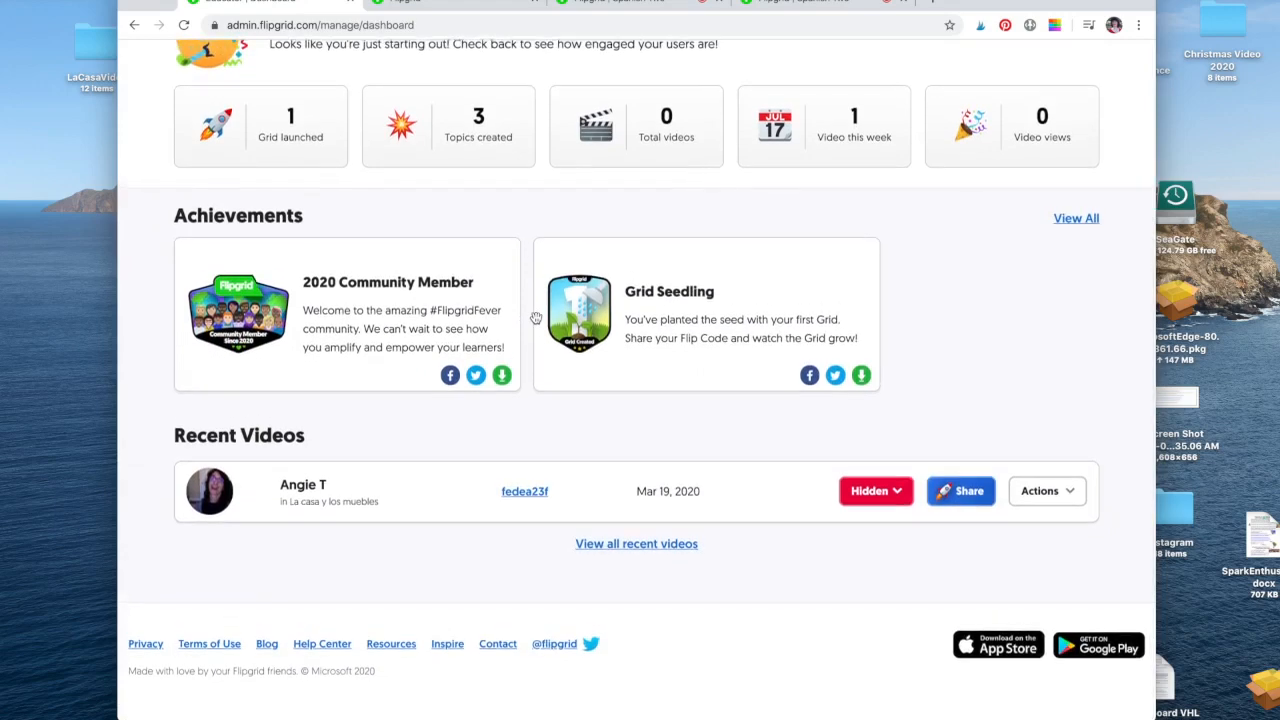
{"action": "left_click", "coordinate": [298, 490]}
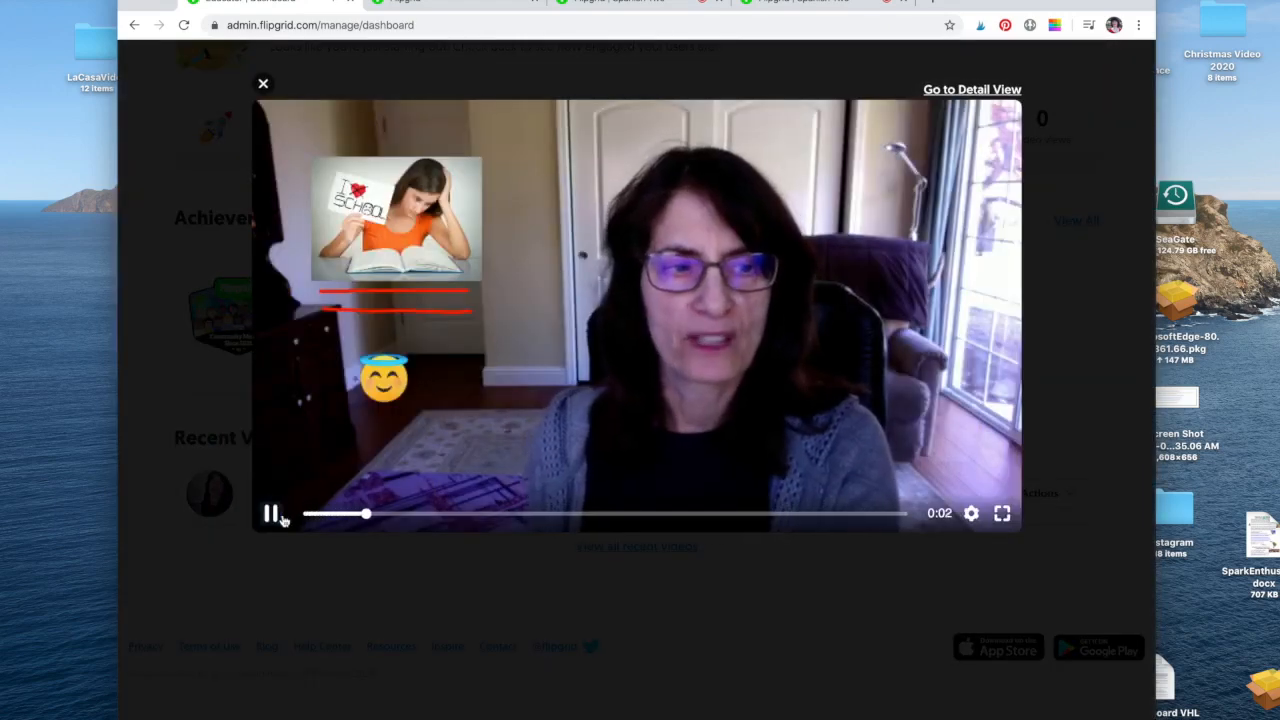
{"action": "left_click", "coordinate": [281, 516]}
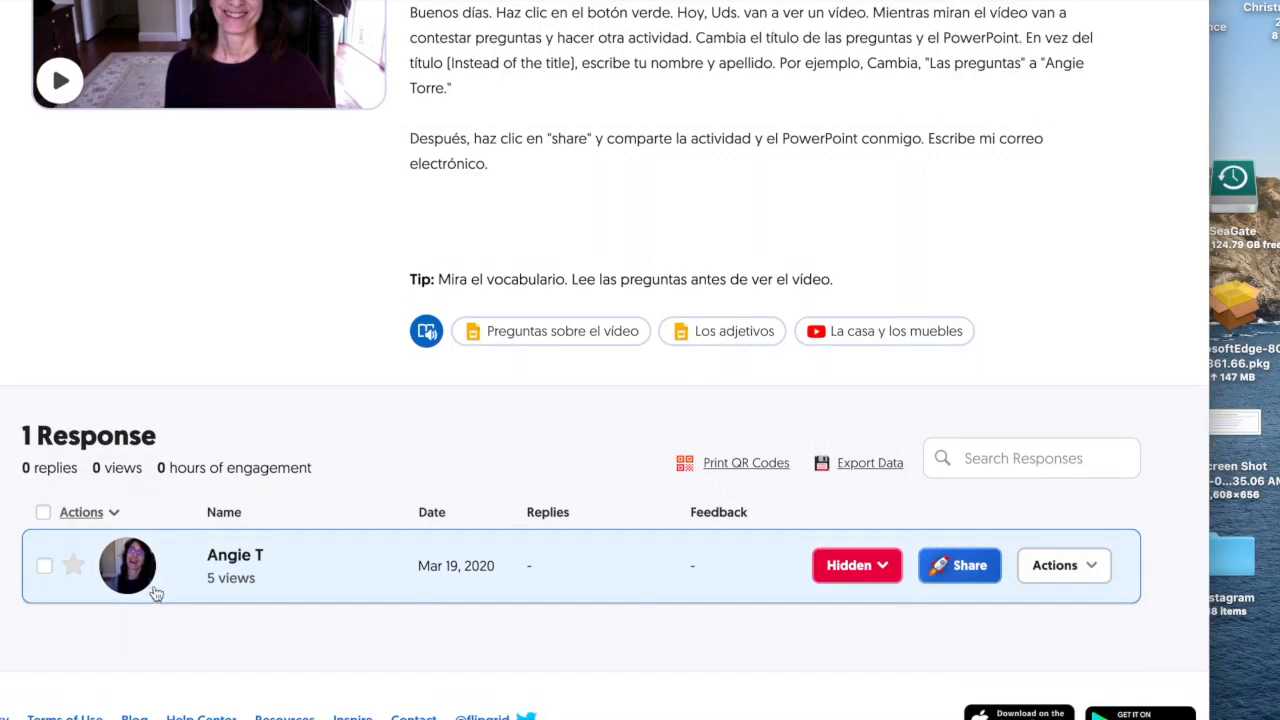
Choose Edit Response from the Actions dropdown on the student's response row.
{"action": "scroll", "coordinate": [330, 568], "scroll_direction": "up", "scroll_amount": 5}
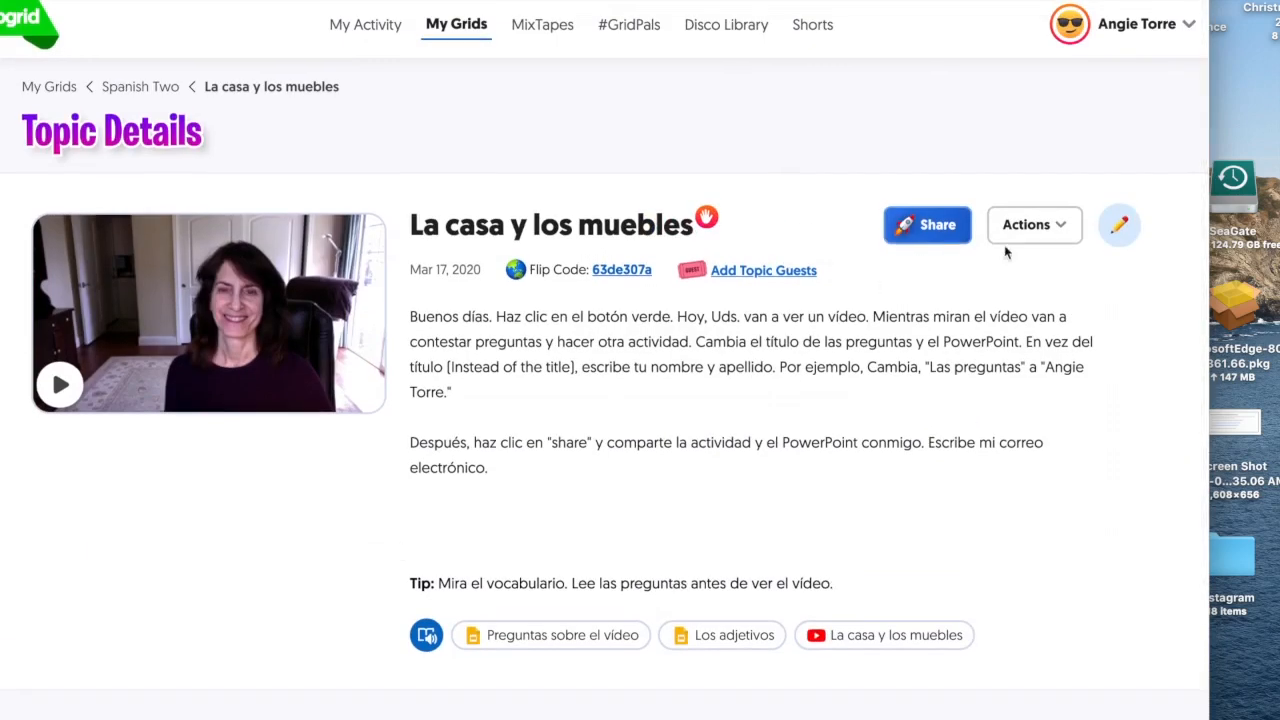
{"action": "scroll", "coordinate": [693, 486], "scroll_direction": "down", "scroll_amount": 5}
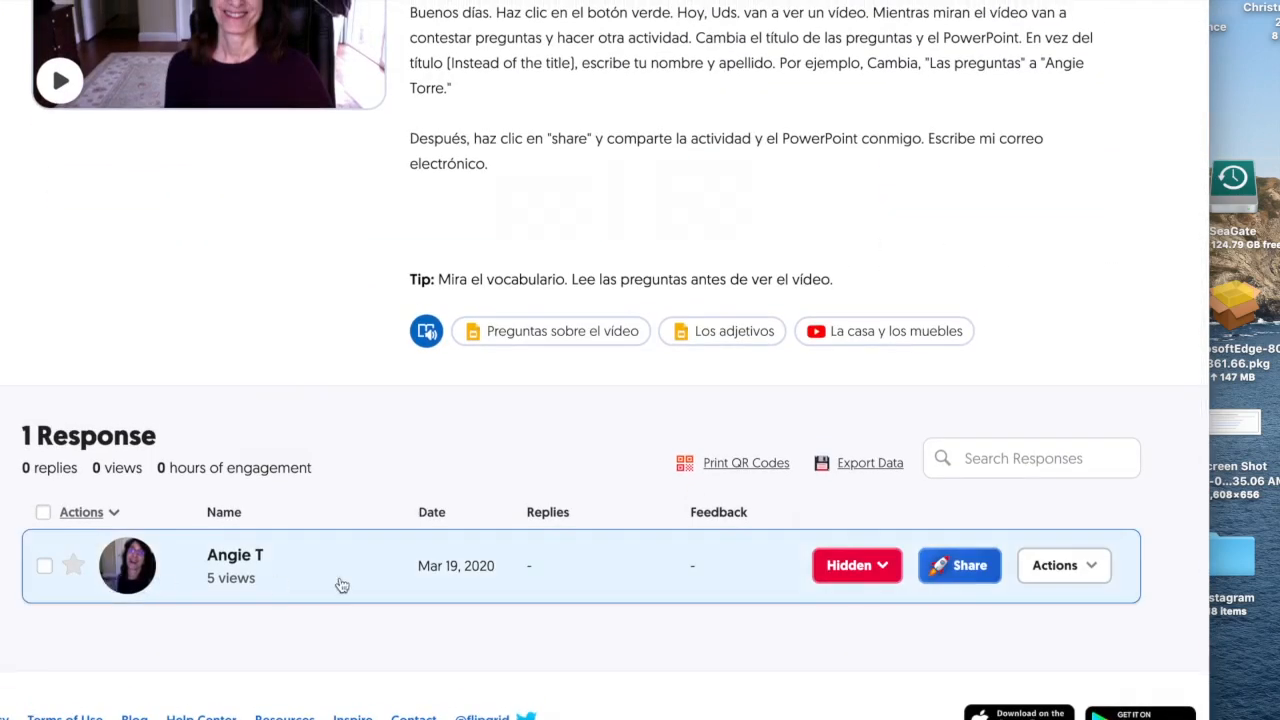
{"action": "scroll", "coordinate": [340, 595], "scroll_direction": "up", "scroll_amount": 5}
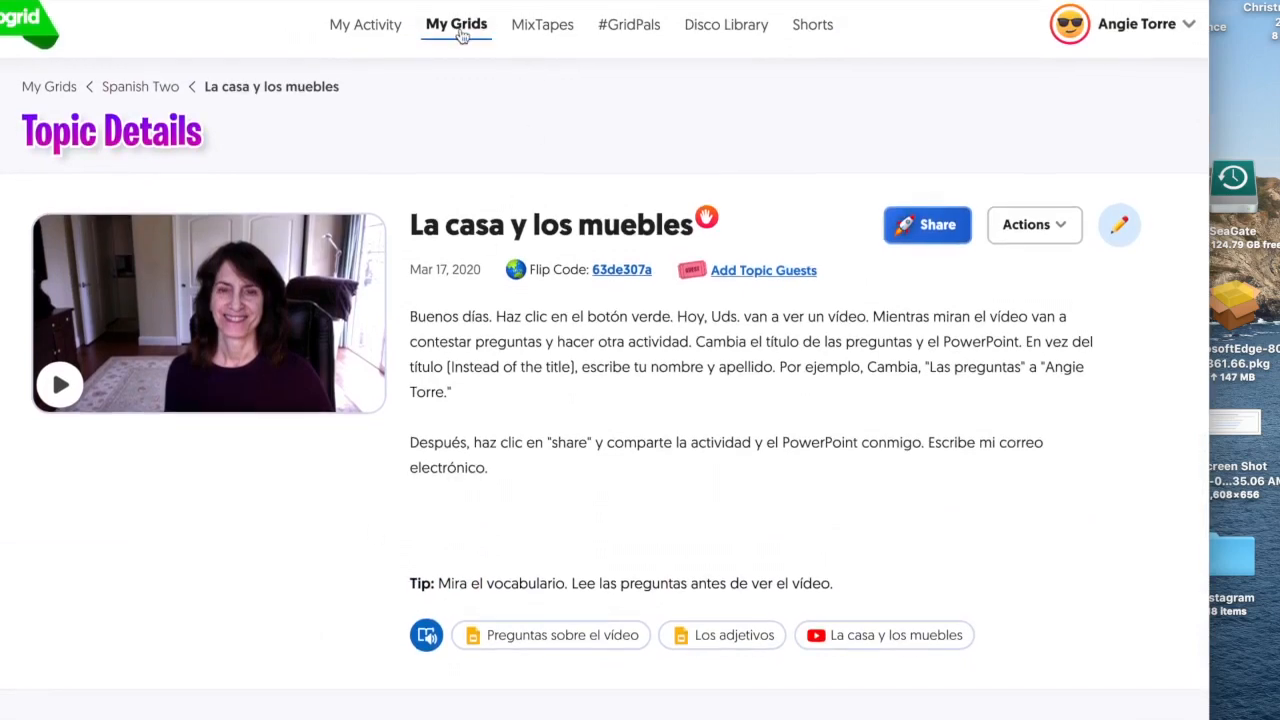
{"action": "scroll", "coordinate": [332, 510], "scroll_direction": "down", "scroll_amount": 5}
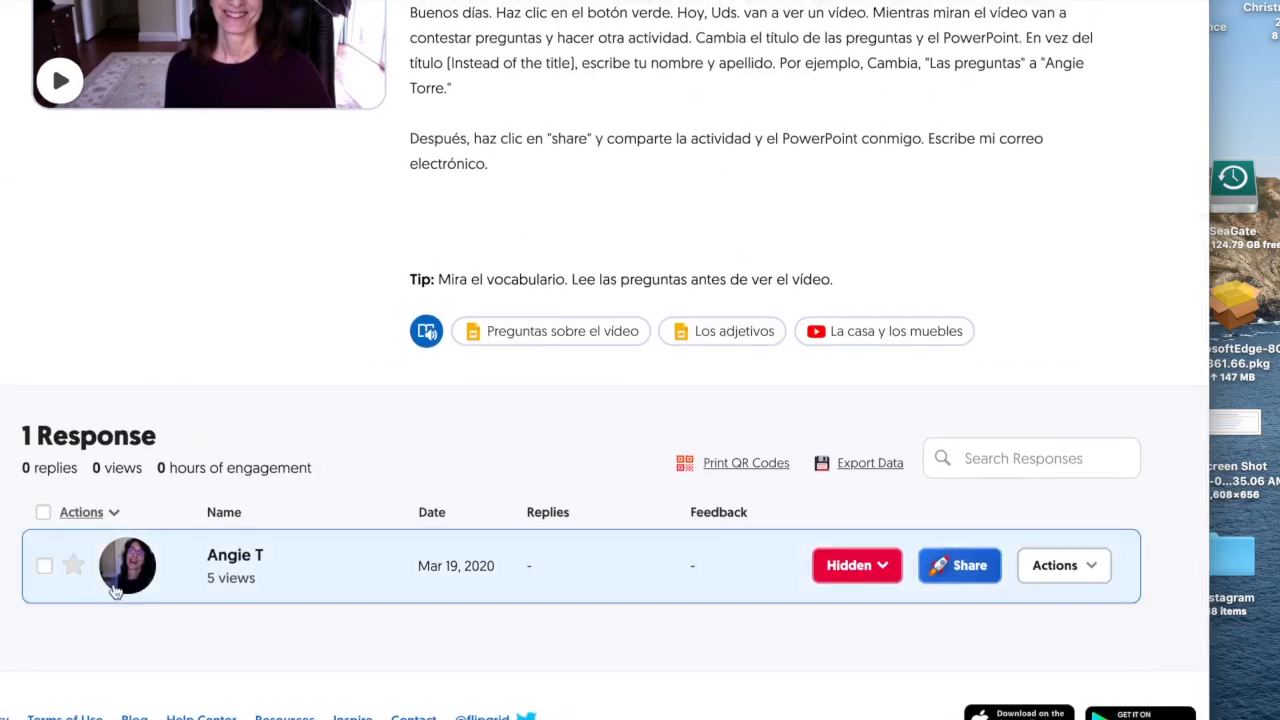
{"action": "left_click", "coordinate": [1095, 566]}
{"action": "left_click", "coordinate": [1032, 604]}
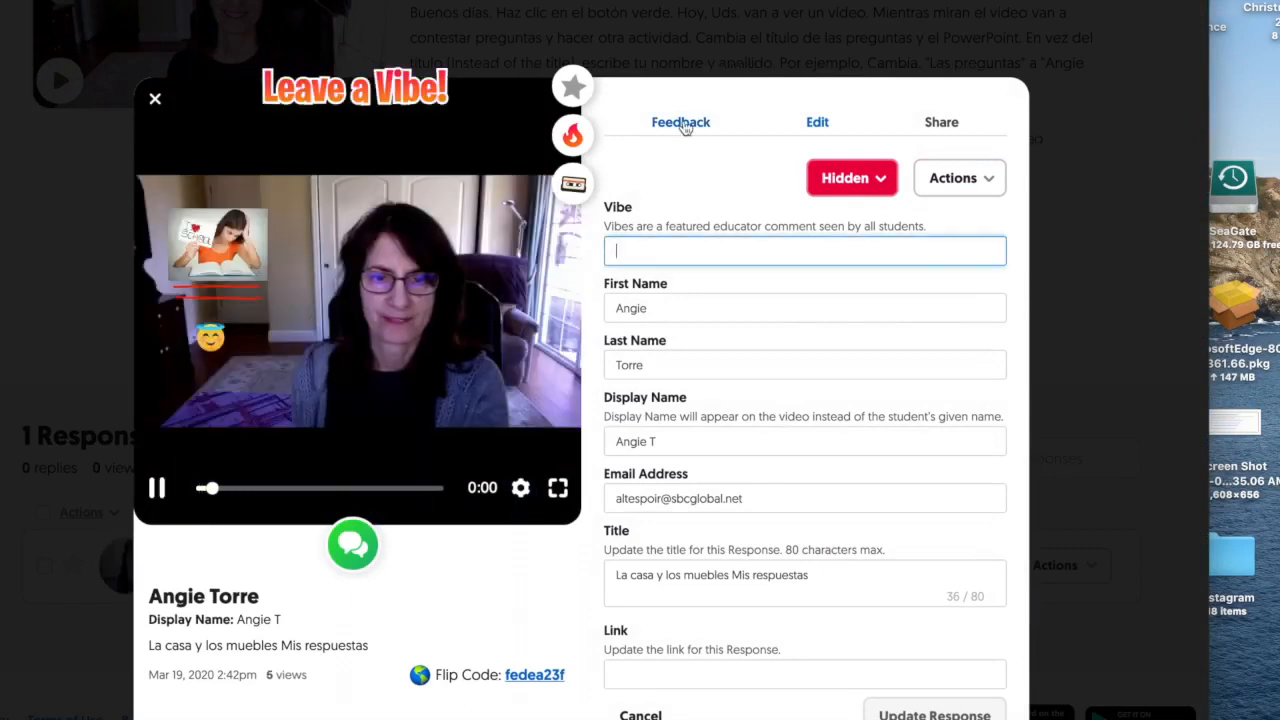
On the Feedback tab, check the Ideas and Performance score choices without scoring.
{"action": "left_click", "coordinate": [681, 122]}
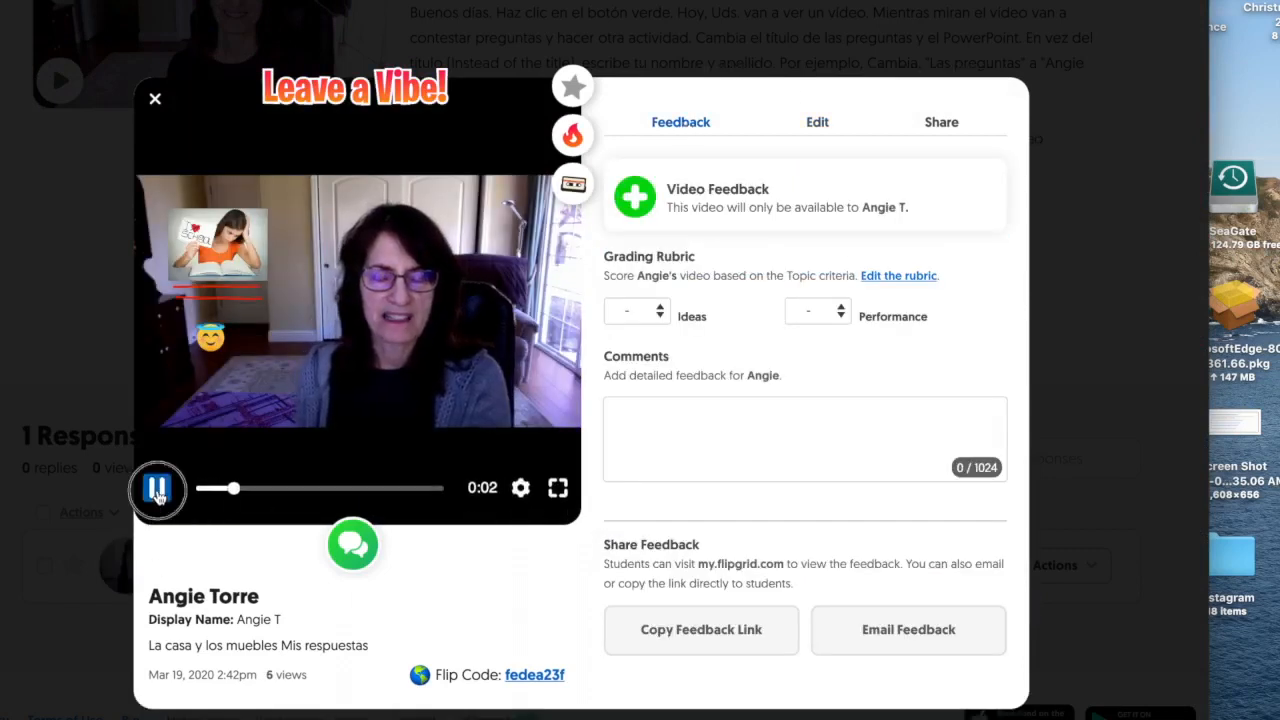
{"action": "left_click", "coordinate": [660, 314]}
{"action": "left_click", "coordinate": [663, 317]}
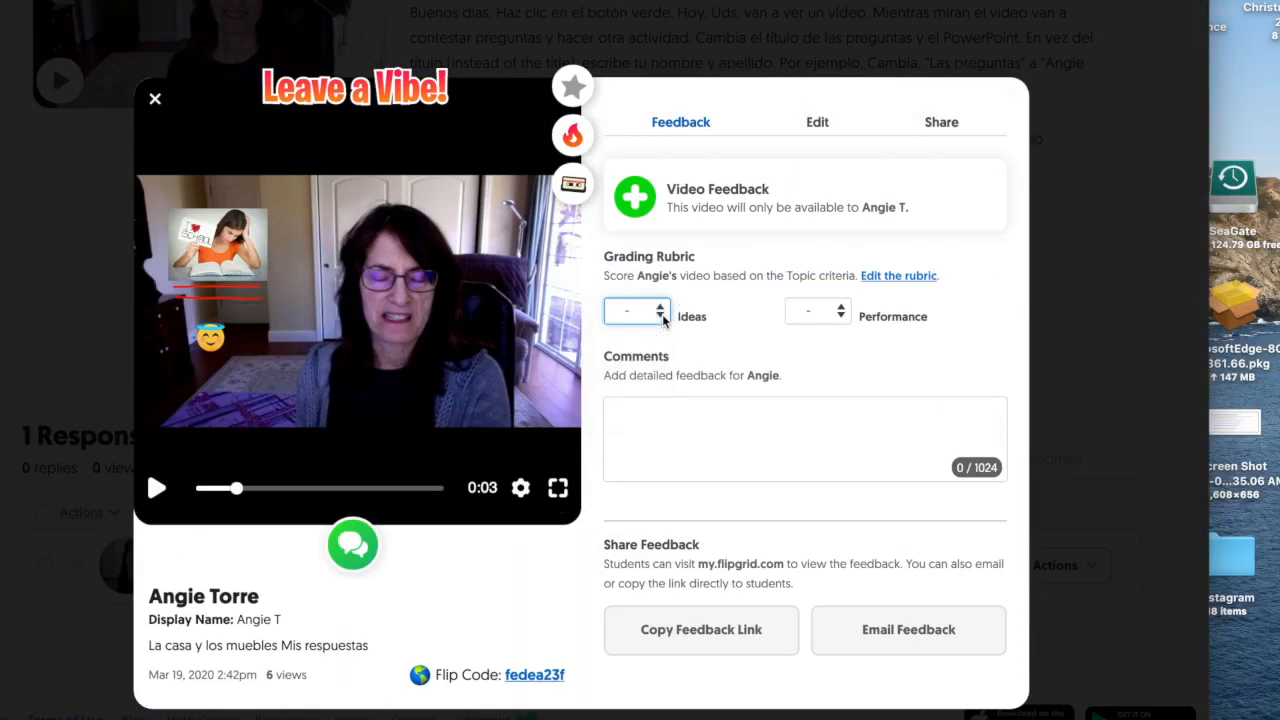
{"action": "left_click", "coordinate": [663, 317]}
{"action": "left_click", "coordinate": [663, 319]}
{"action": "left_click", "coordinate": [843, 316]}
{"action": "left_click", "coordinate": [845, 318]}
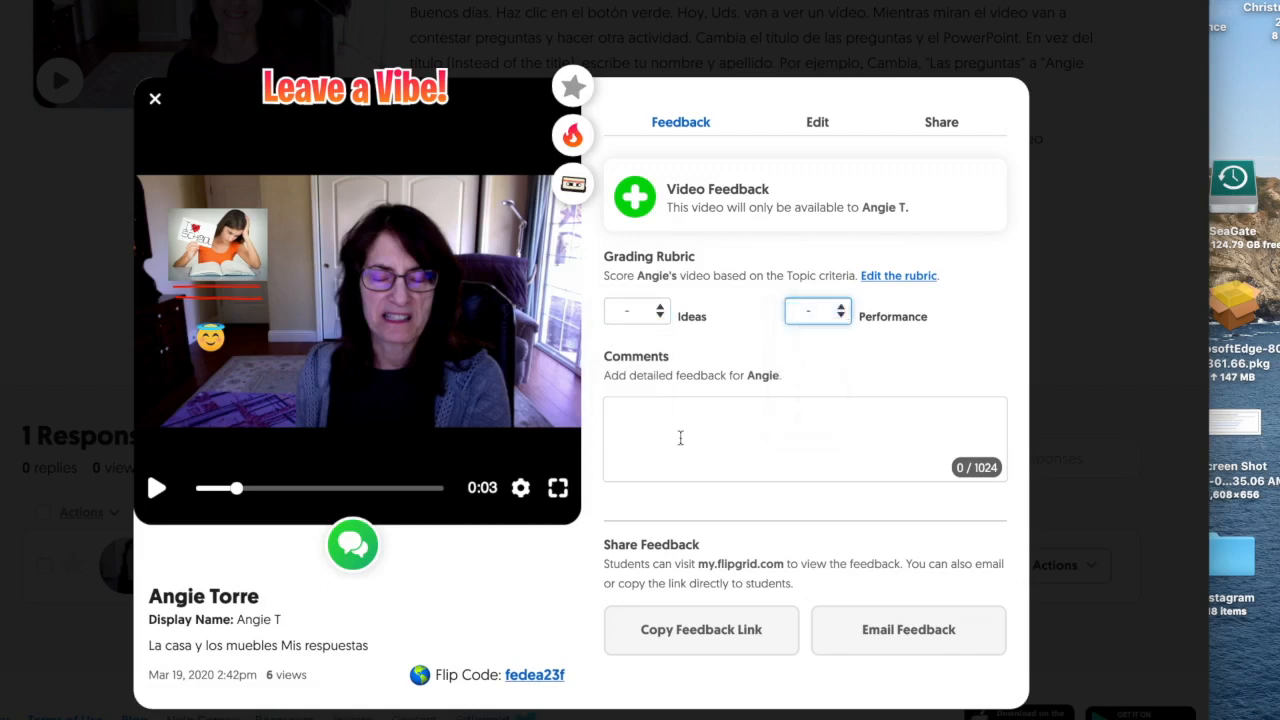
Write the comment '¡Excellente! ¡Tu pronunciación es muy buena!' in the Comments box.
{"action": "left_click", "coordinate": [649, 414]}
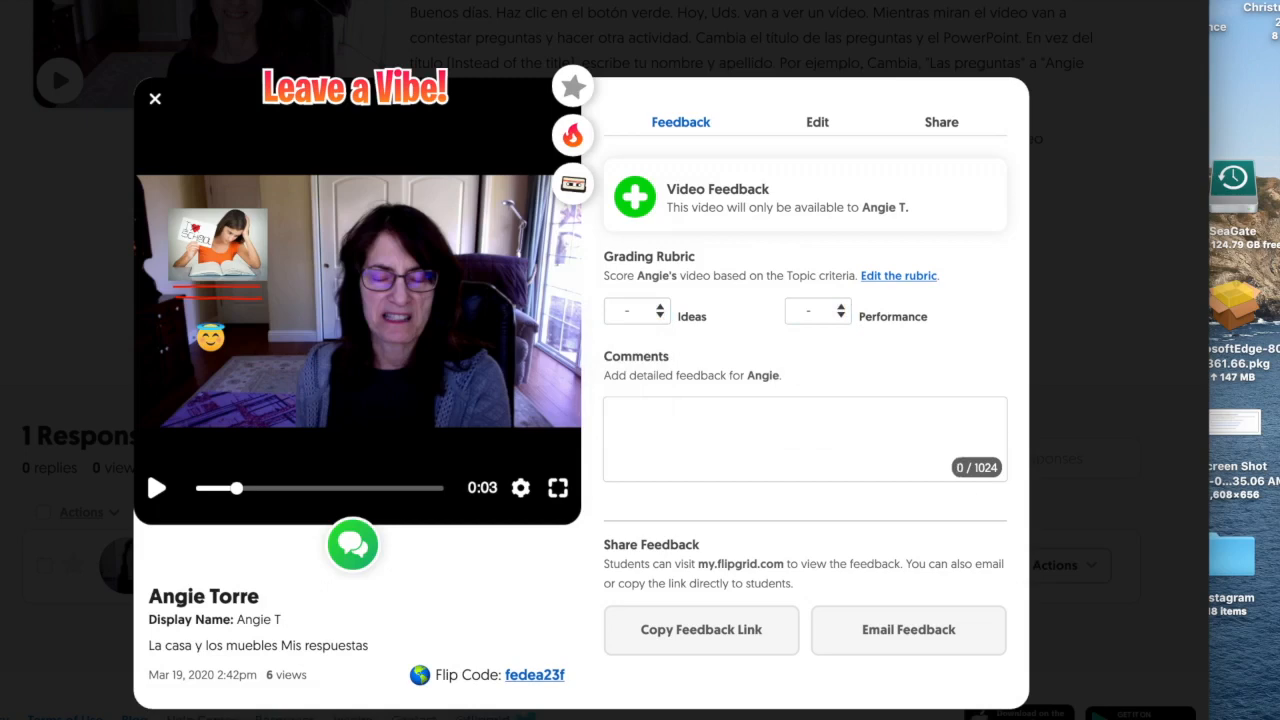
{"action": "type", "text": "¡Excellente!"}
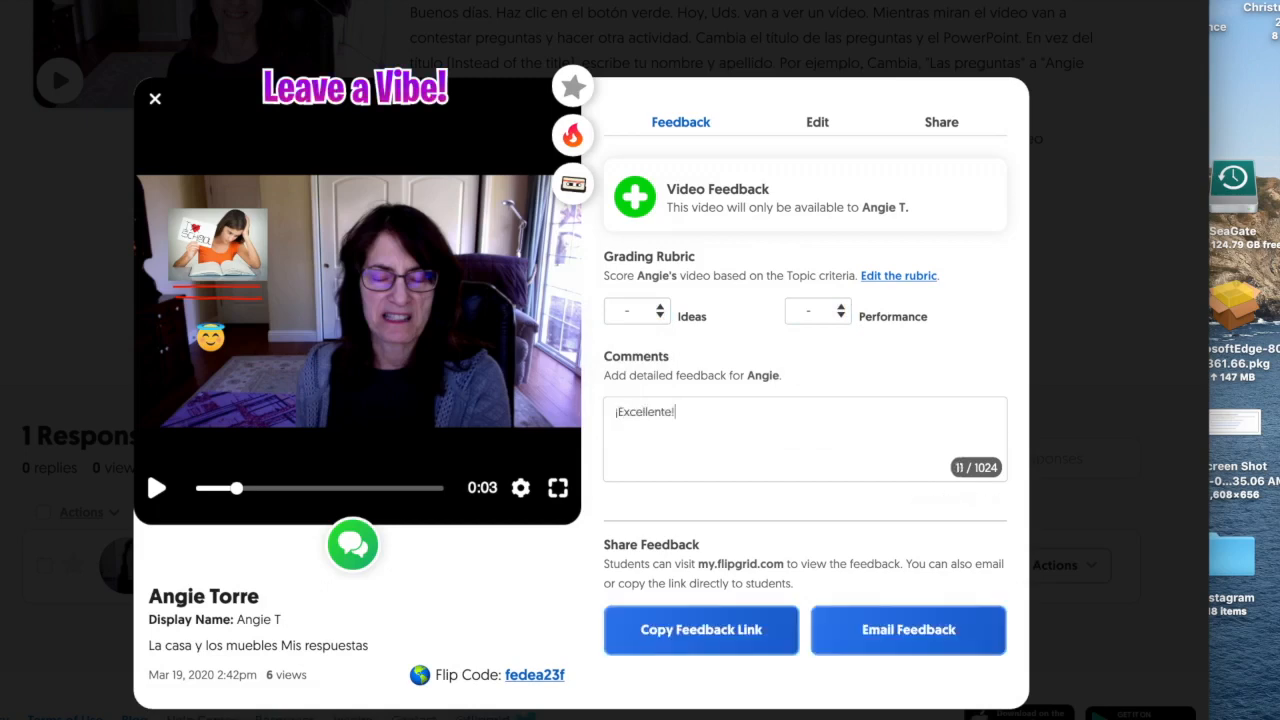
{"action": "type", "text": " Tu pronunc"}
{"action": "type", "text": "iación es mu"}
{"action": "type", "text": "a!"}
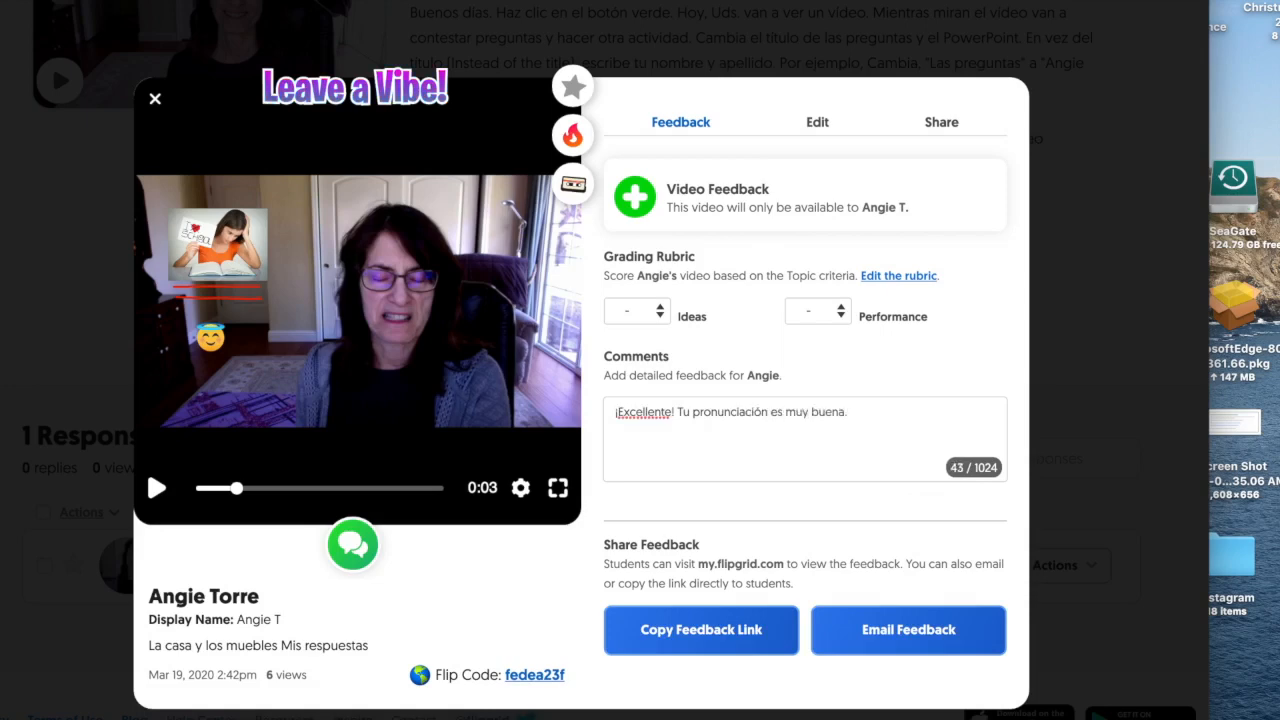
{"action": "left_click", "coordinate": [679, 410]}
{"action": "type", "text": "¡"}
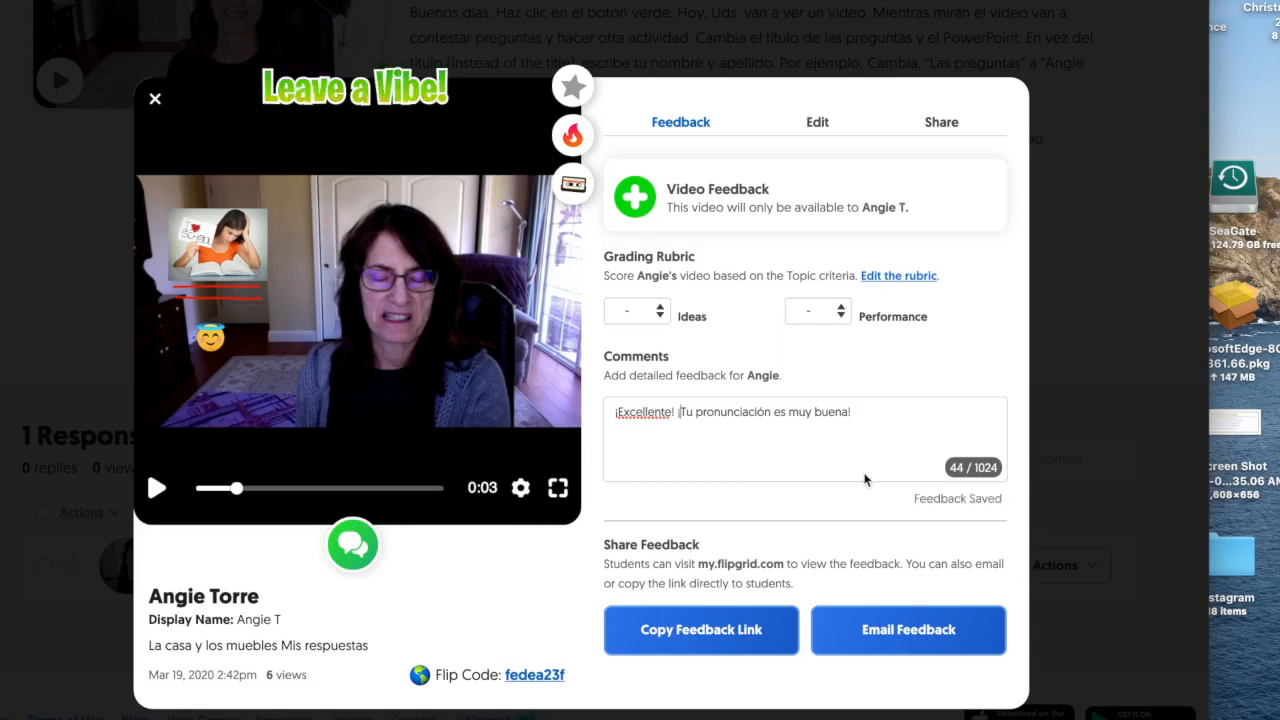